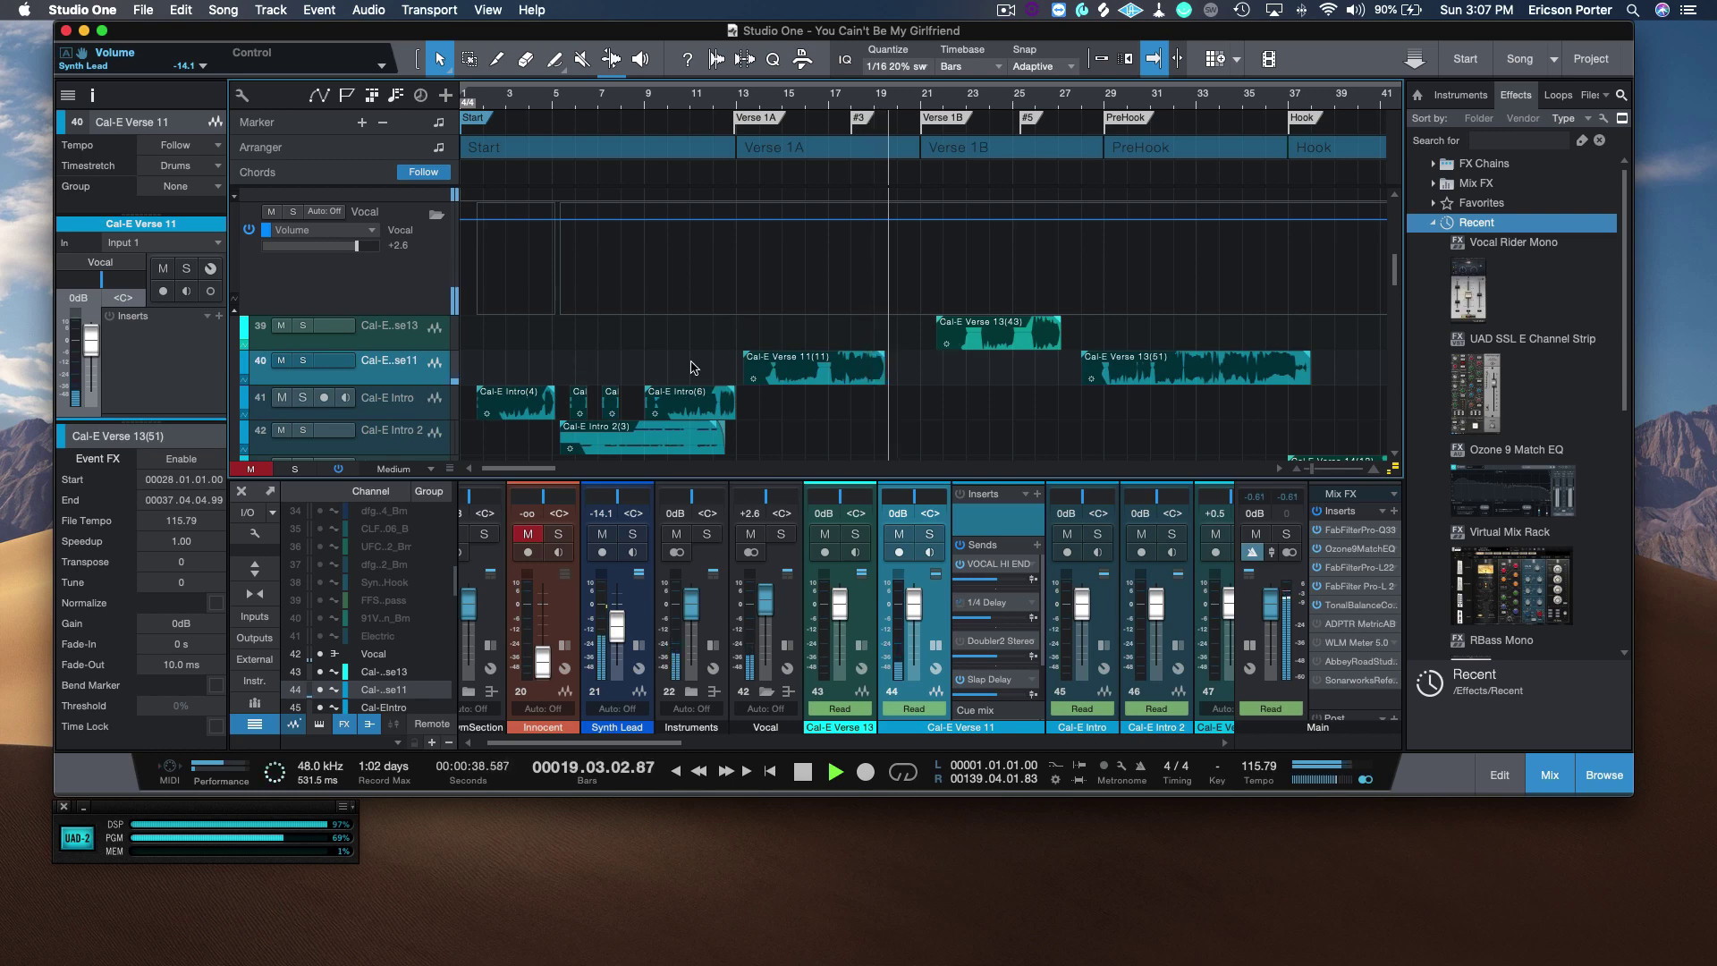
# Play the song from Verse 1A, solo the Cal-E Verse 11 track to hear it alone, and unsolo it.
pyautogui.press('space')
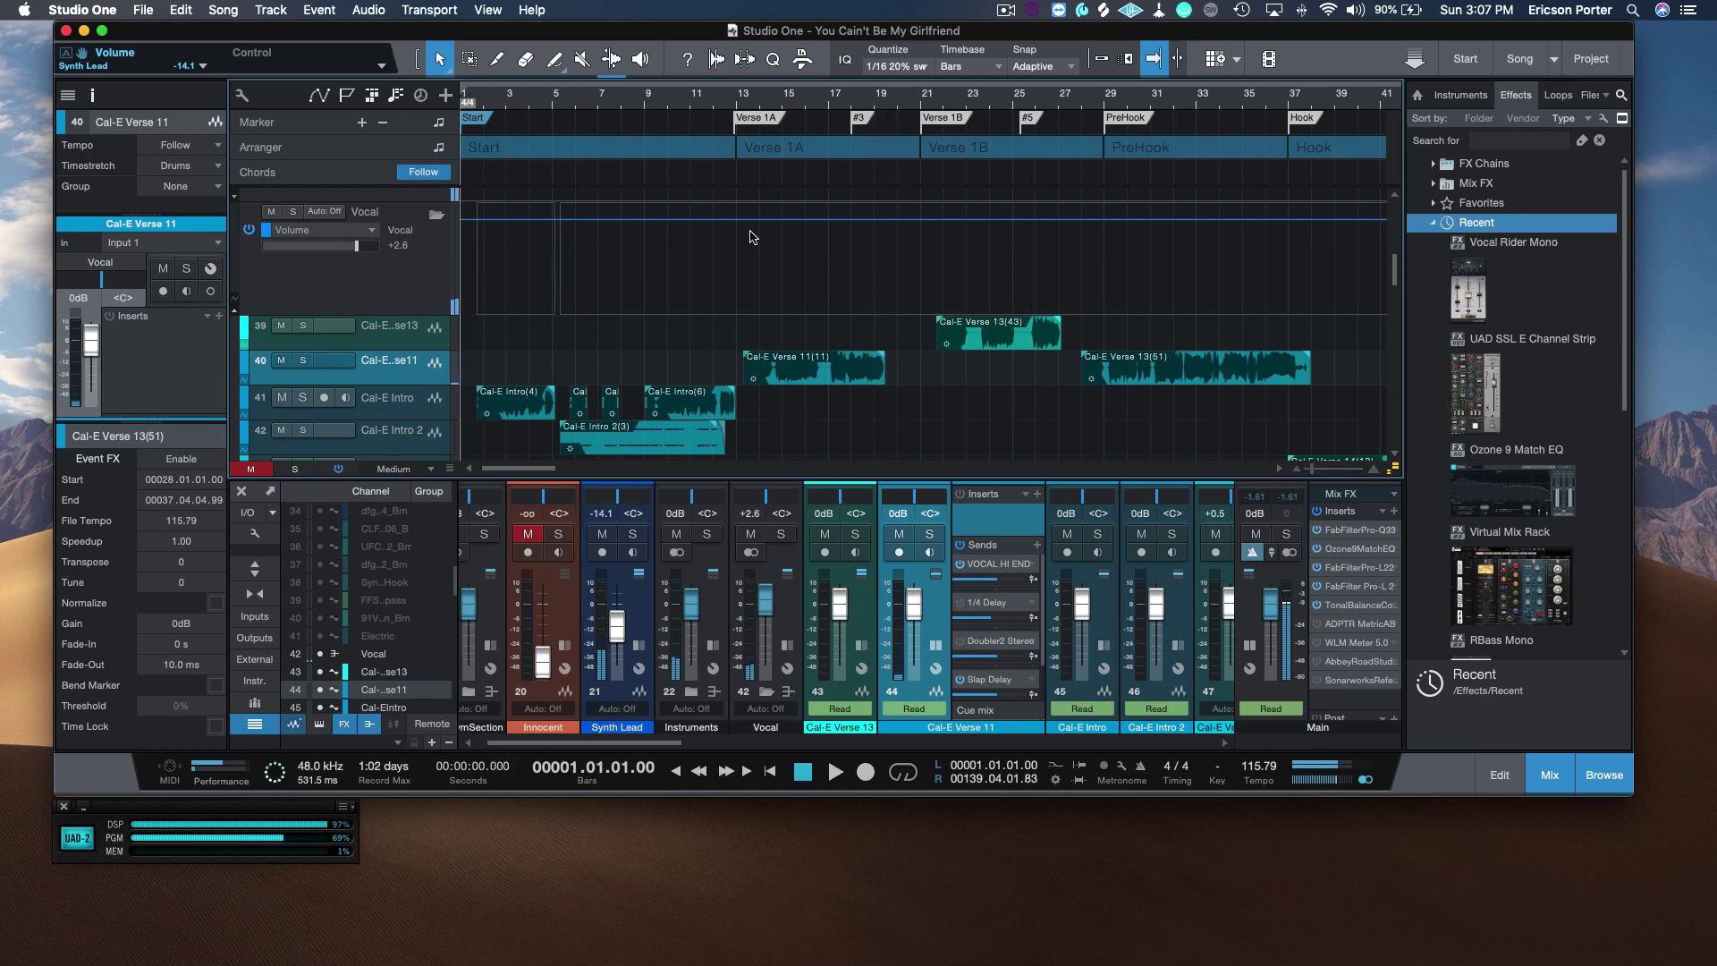
pyautogui.click(741, 97)
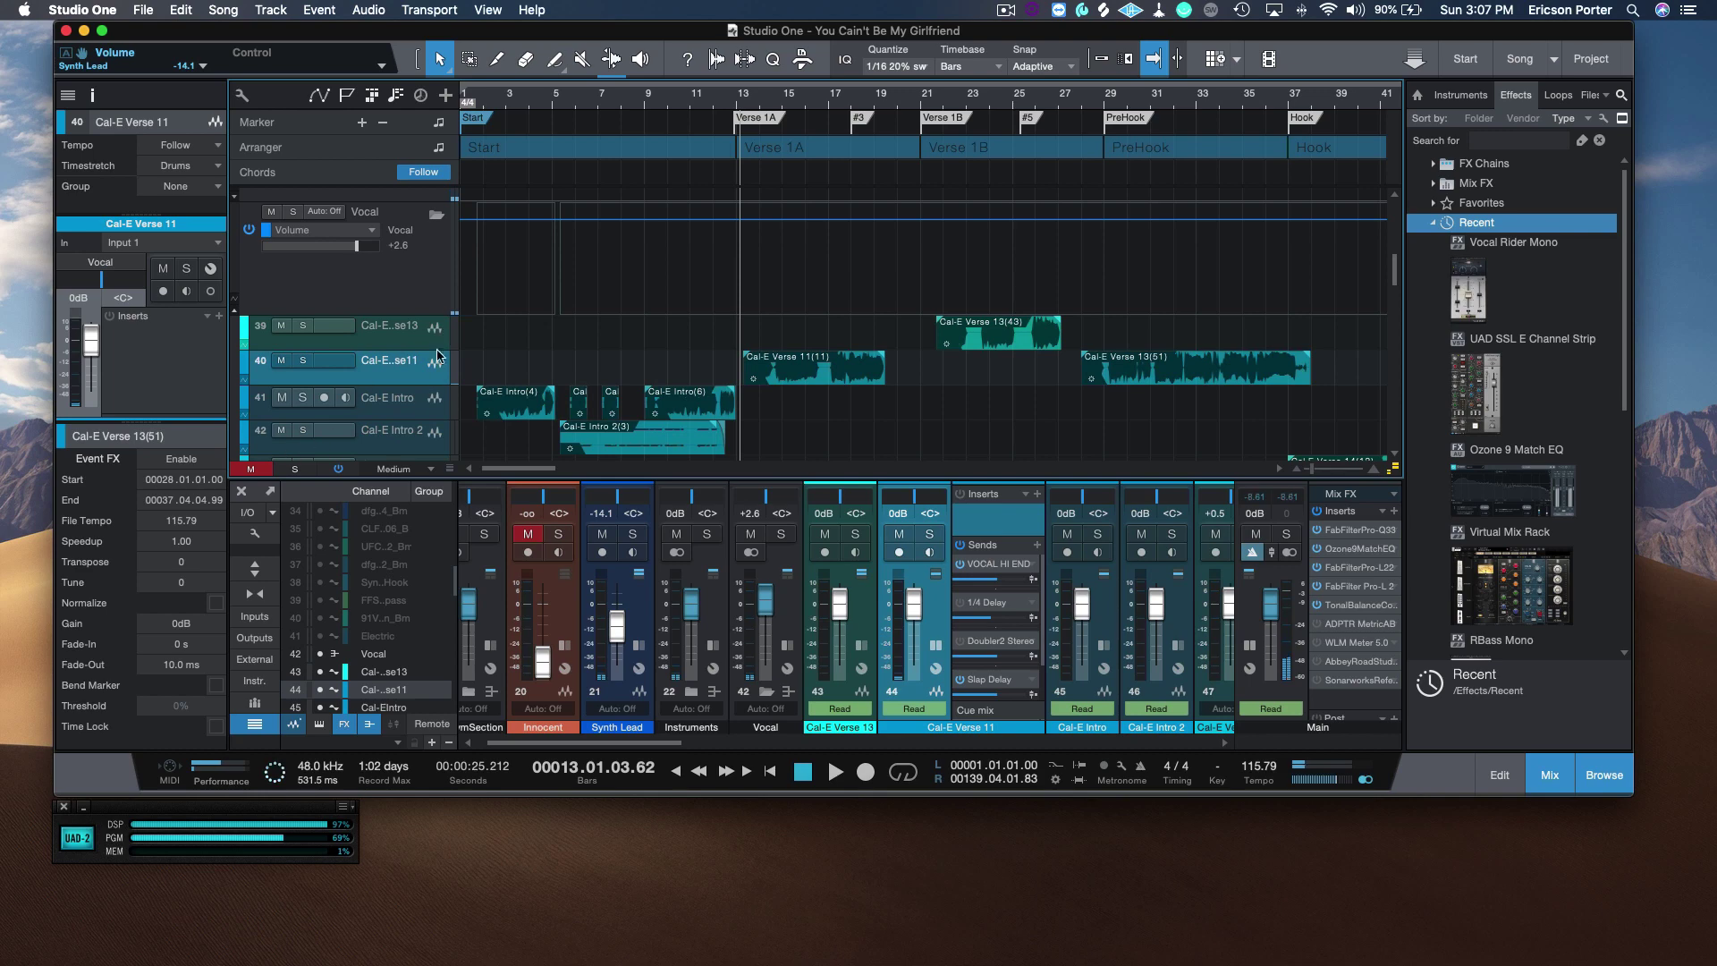
pyautogui.press('space')
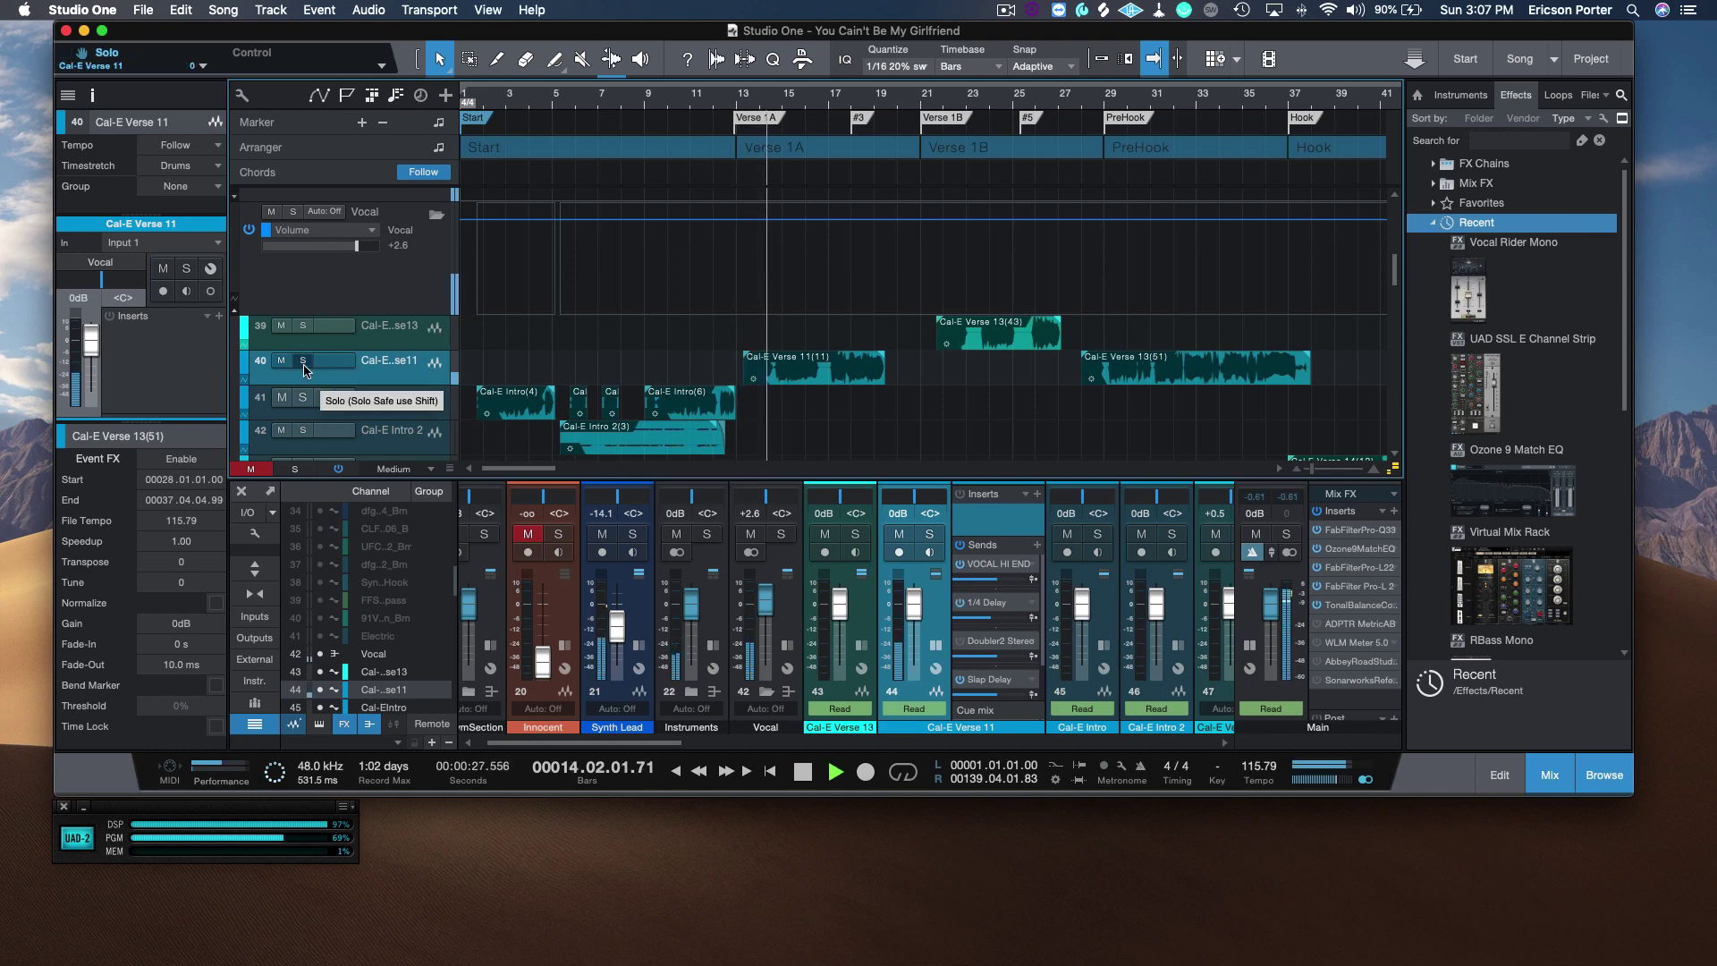
pyautogui.click(303, 365)
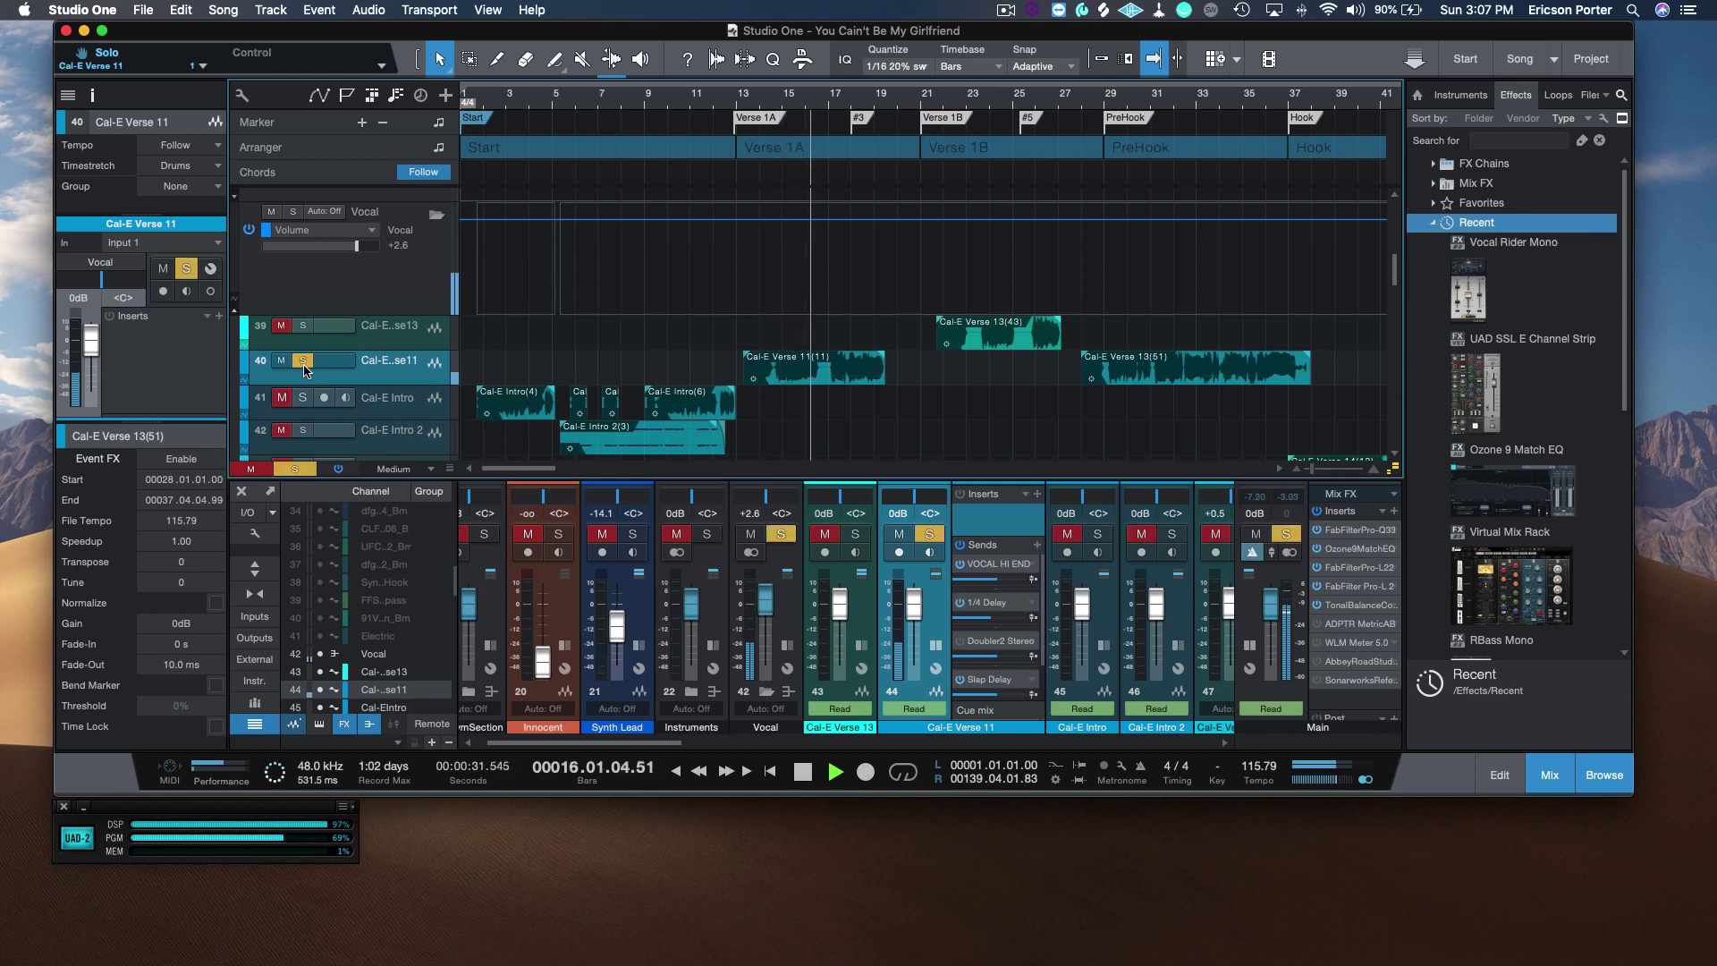
pyautogui.press('space')
pyautogui.click(303, 363)
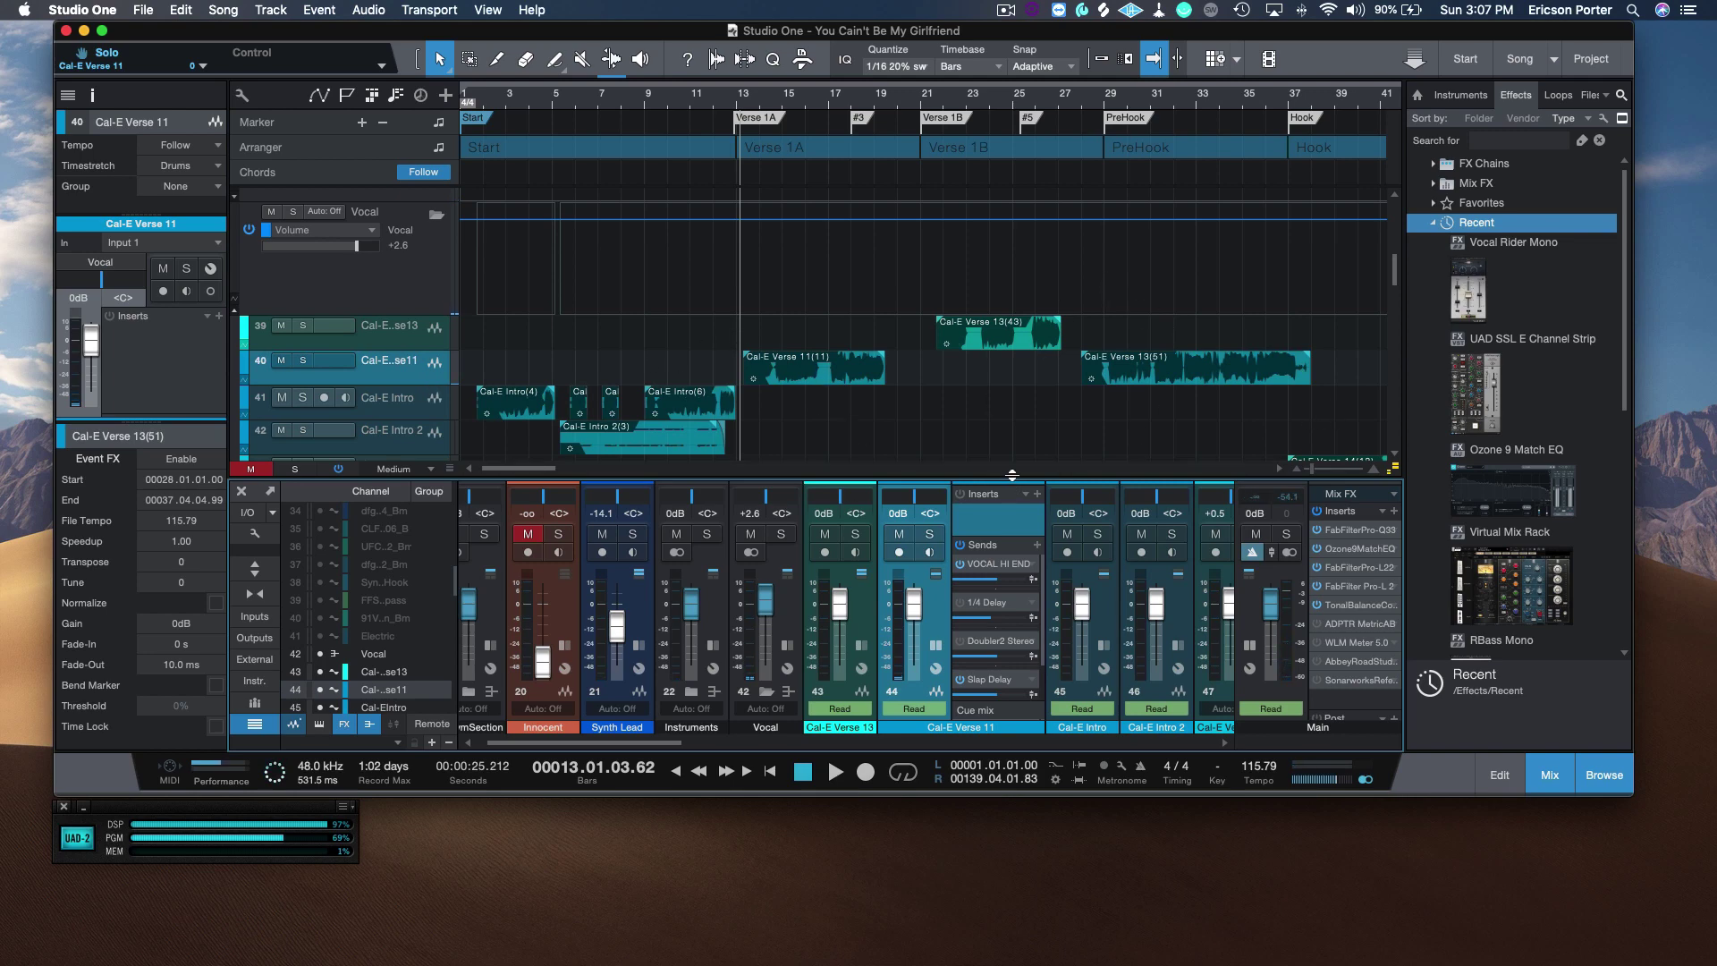
# Enlarge the mixer area and insert Ozone 9 Match EQ on the Cal-E Verse 11 channel.
pyautogui.moveTo(1011, 475); pyautogui.dragTo(1024, 435)
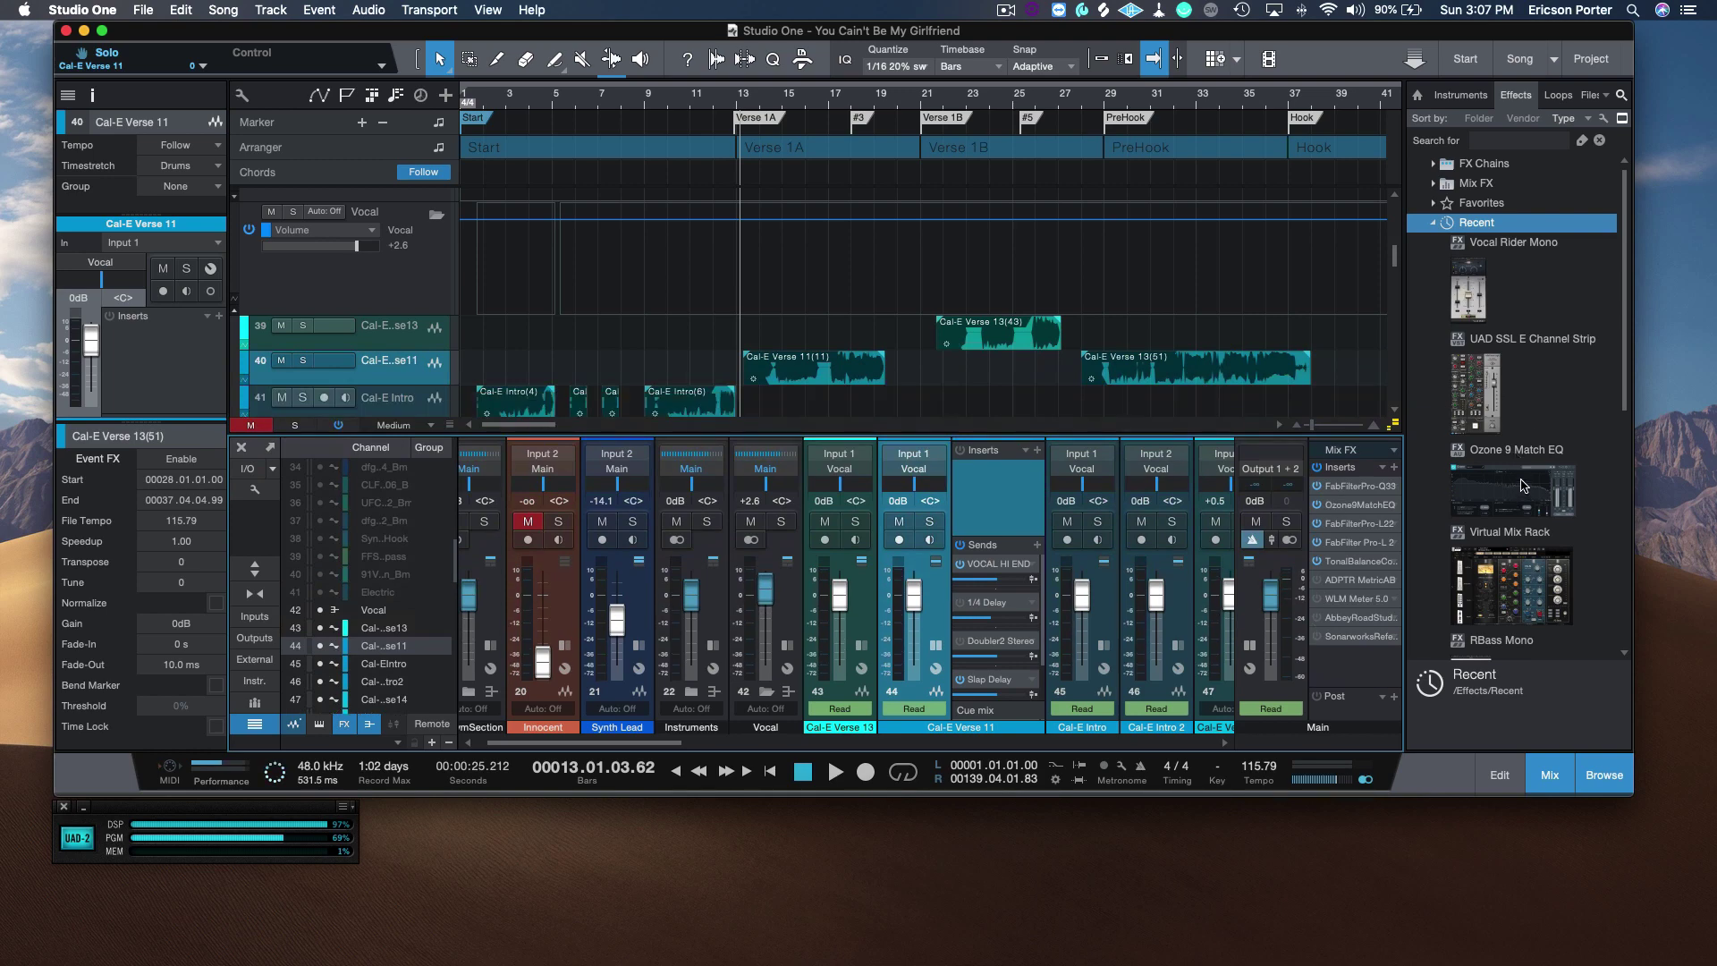
pyautogui.moveTo(1523, 485); pyautogui.dragTo(995, 481)
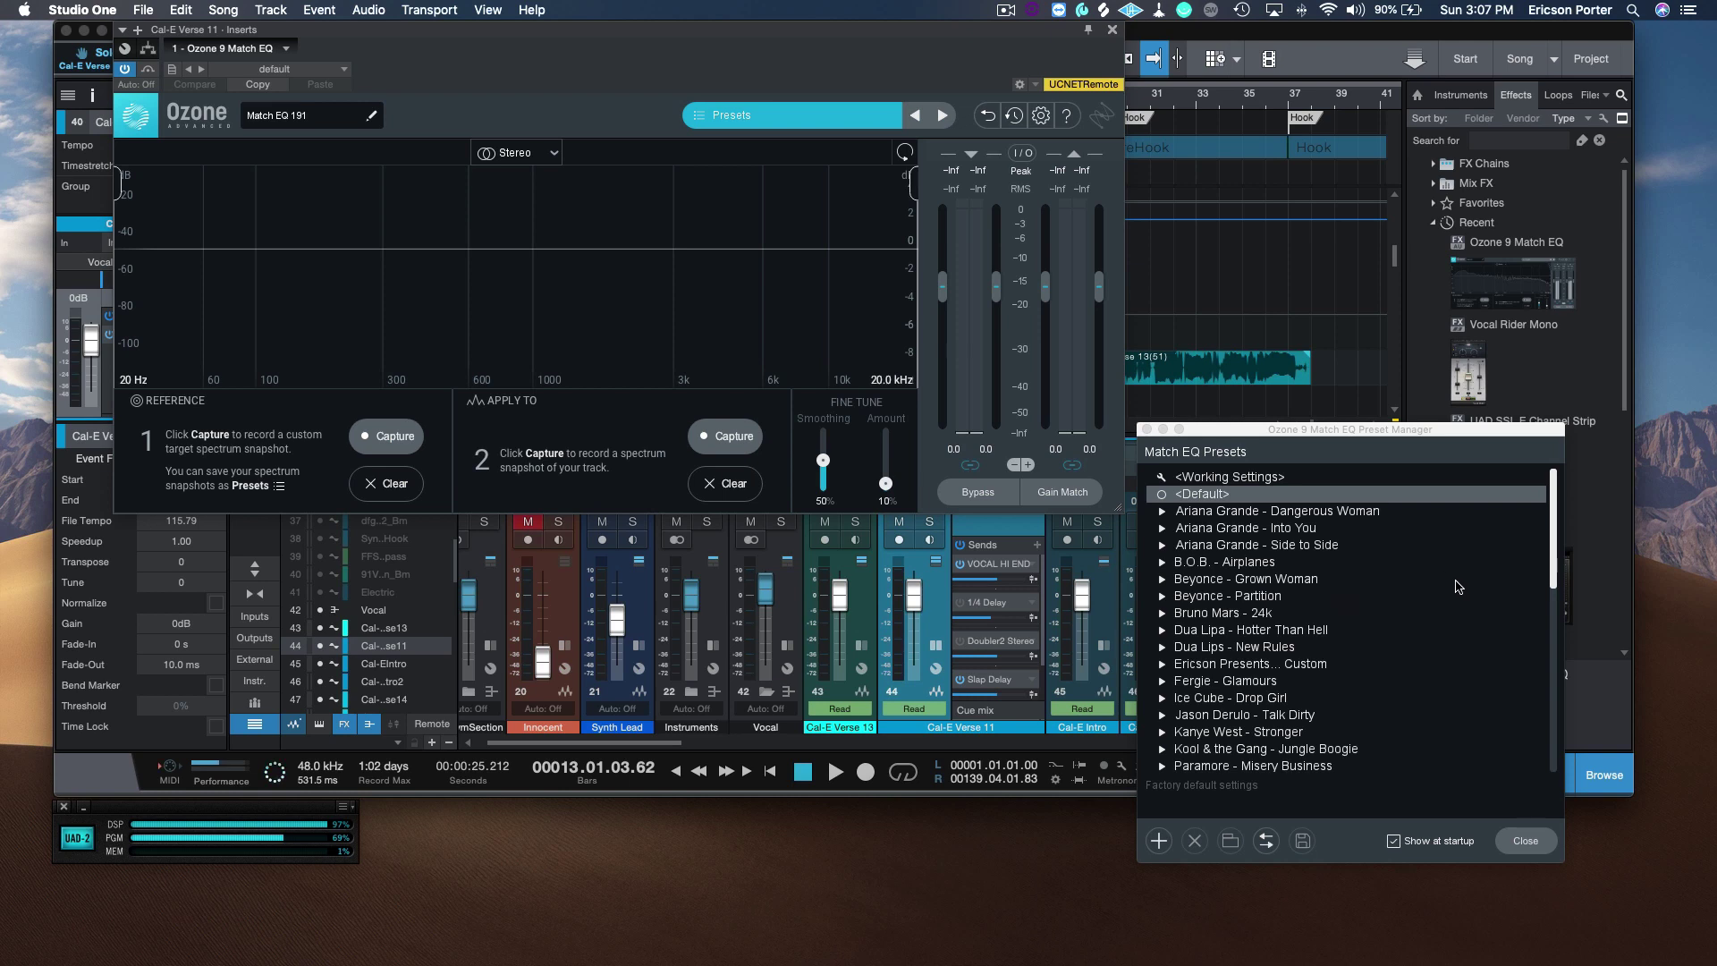
# Load the Match EQ preset "Bruno Mars - 24k Magic - Lead Vocal" as the reference and close the preset manager.
pyautogui.scroll(-2, 1441, 590)
pyautogui.scroll(-1, 1441, 590)
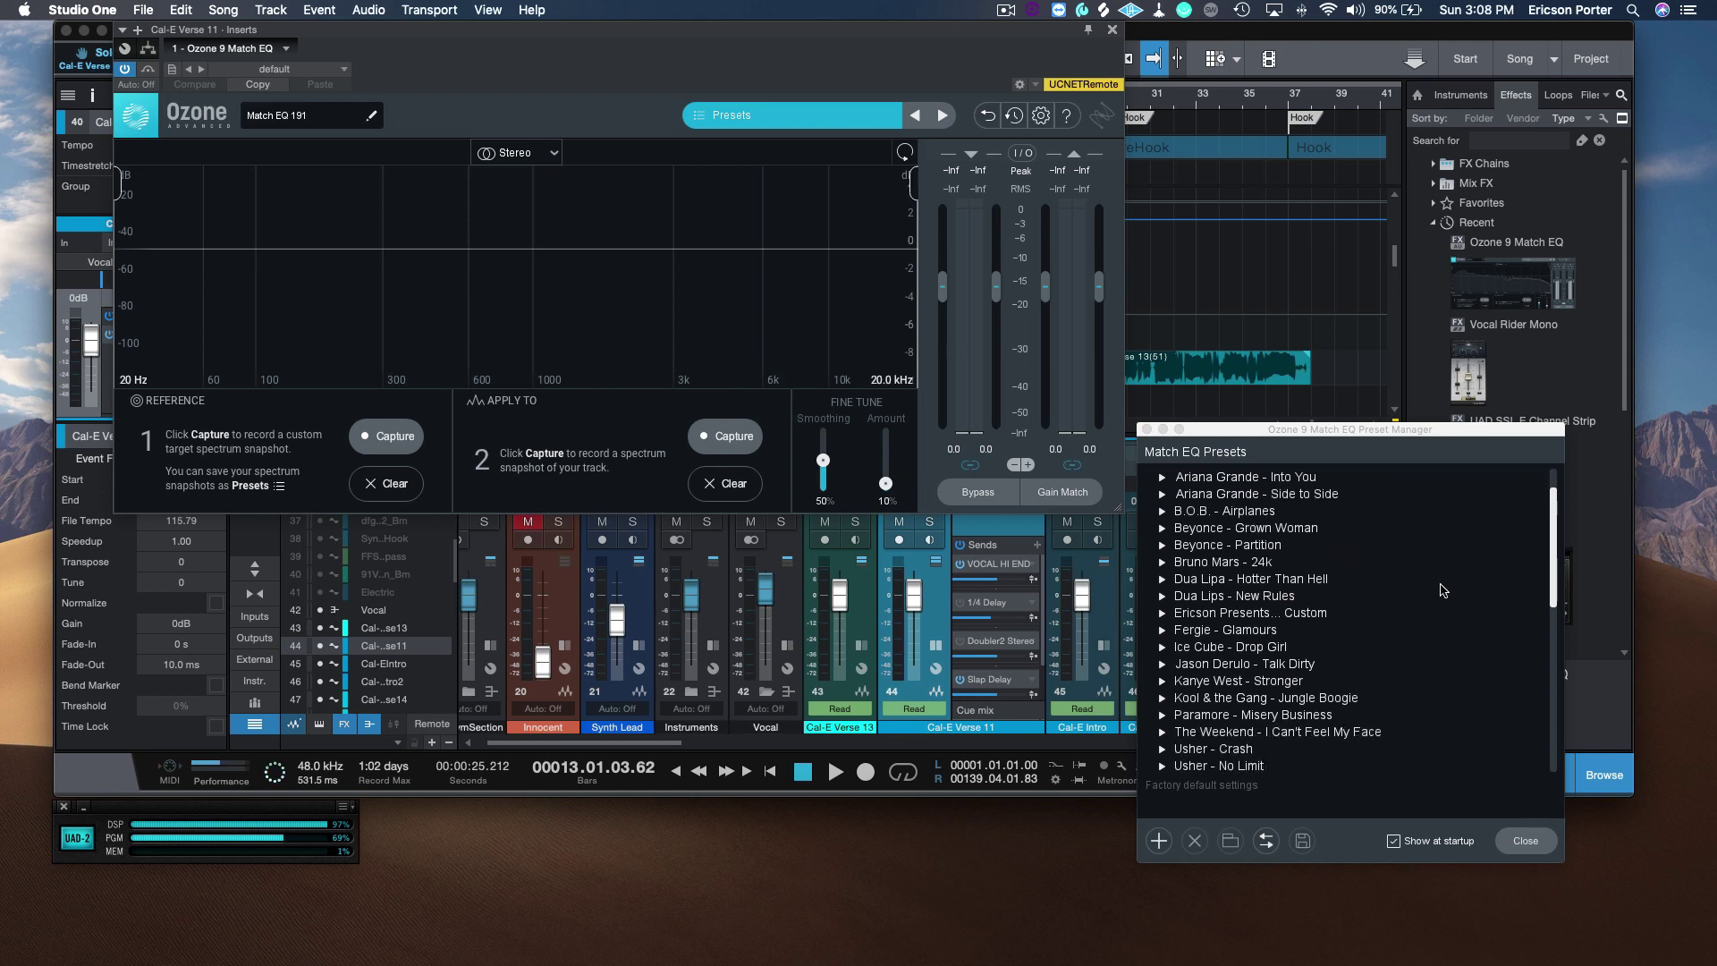
pyautogui.scroll(2, 1442, 590)
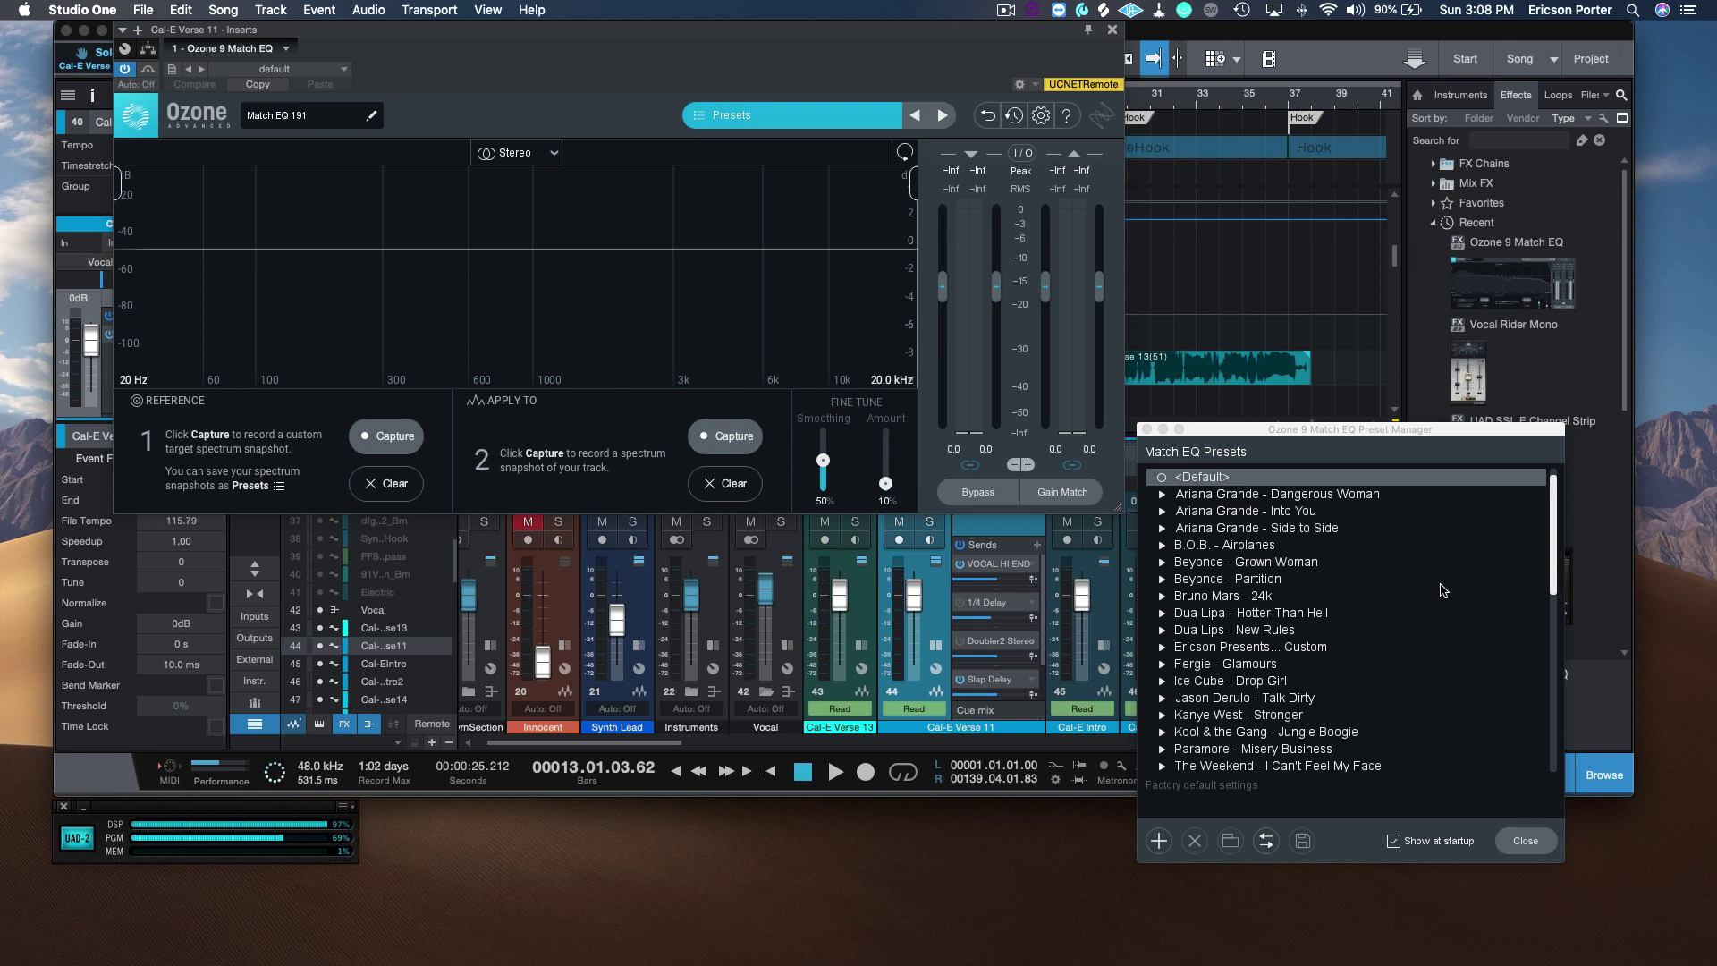
pyautogui.scroll(1, 1370, 565)
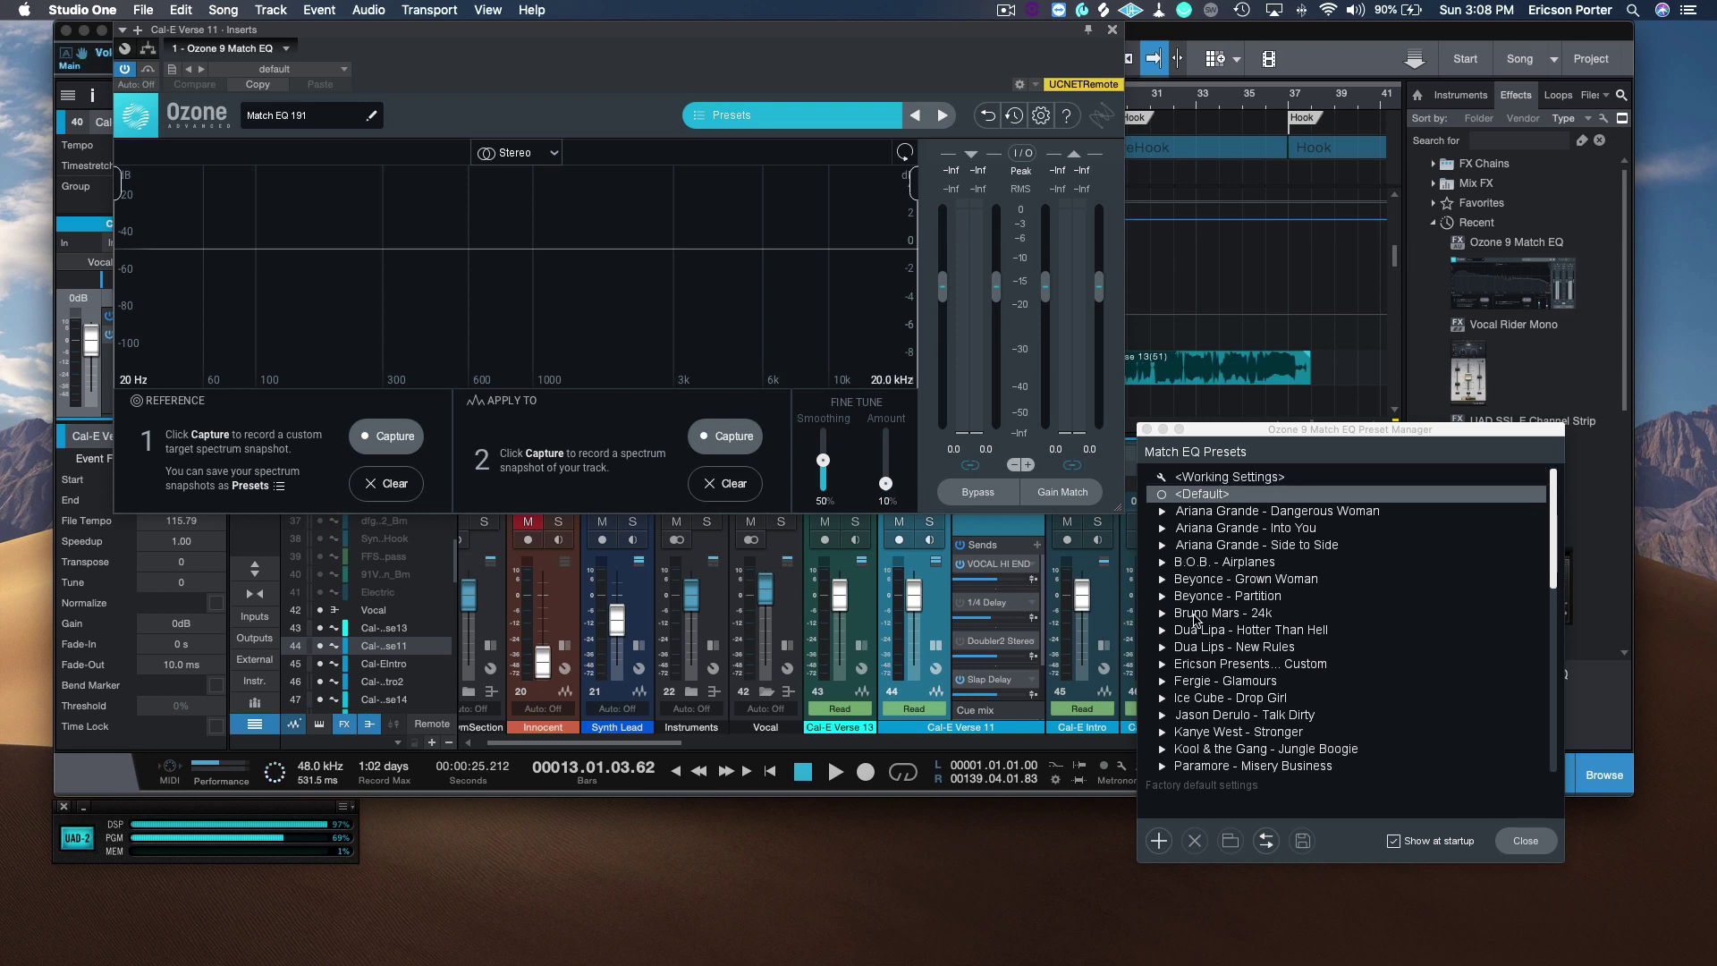
pyautogui.click(1175, 616)
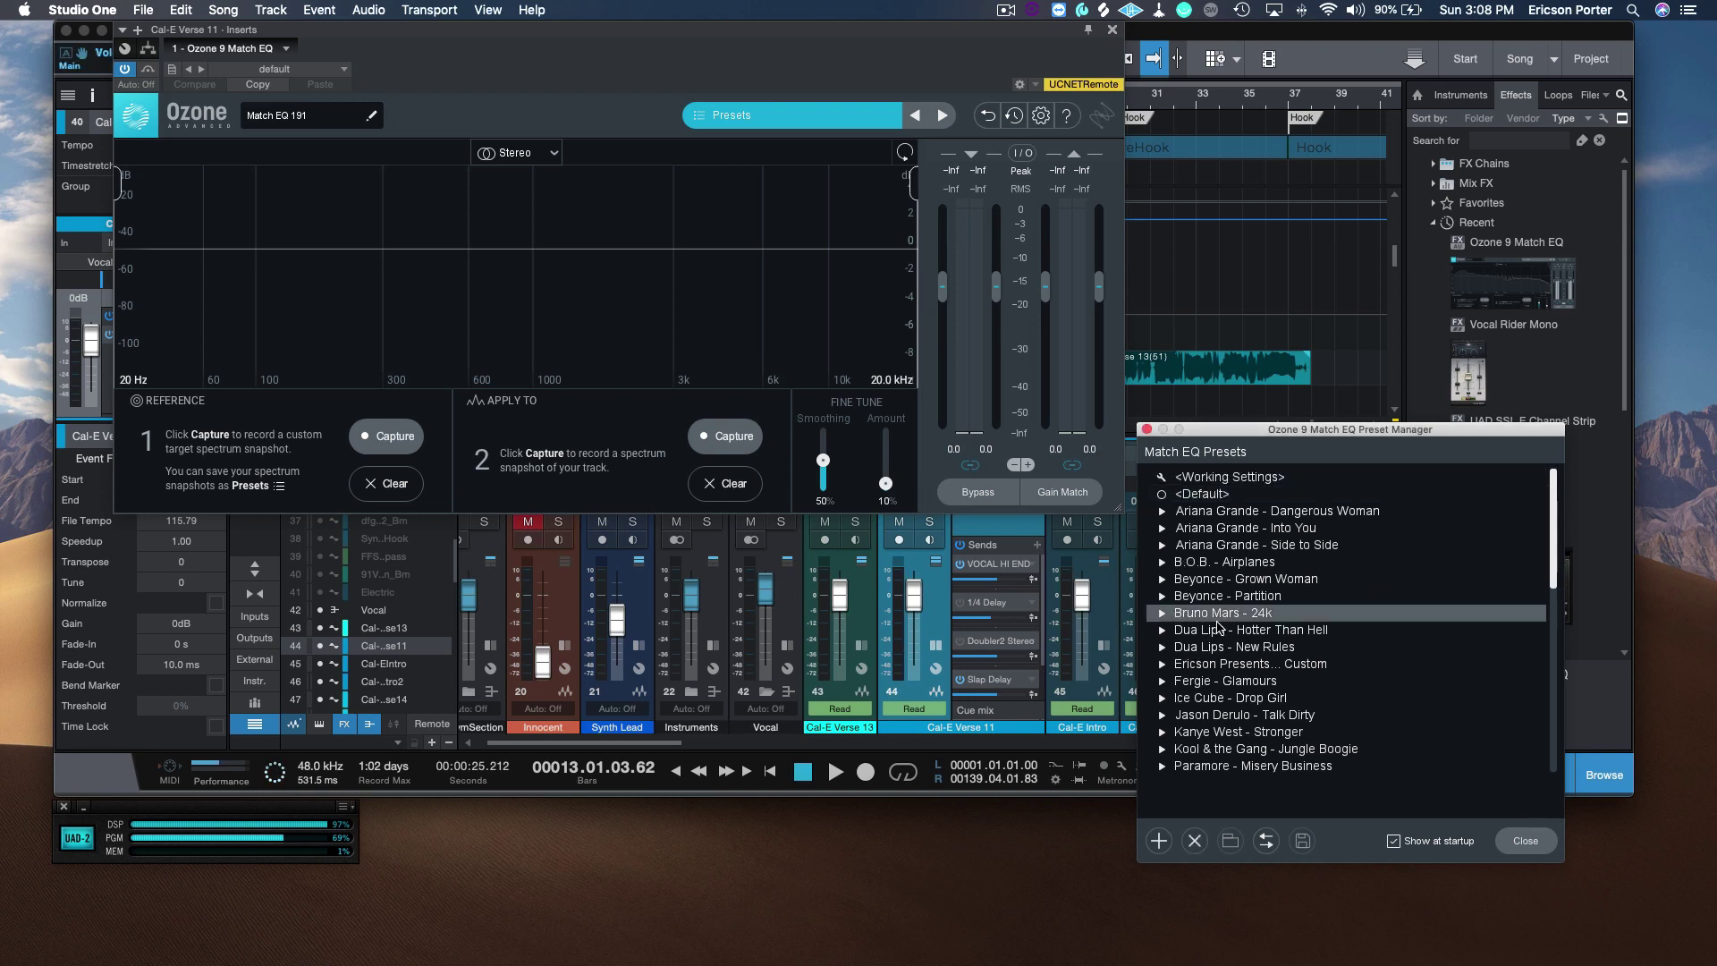
pyautogui.click(1162, 613)
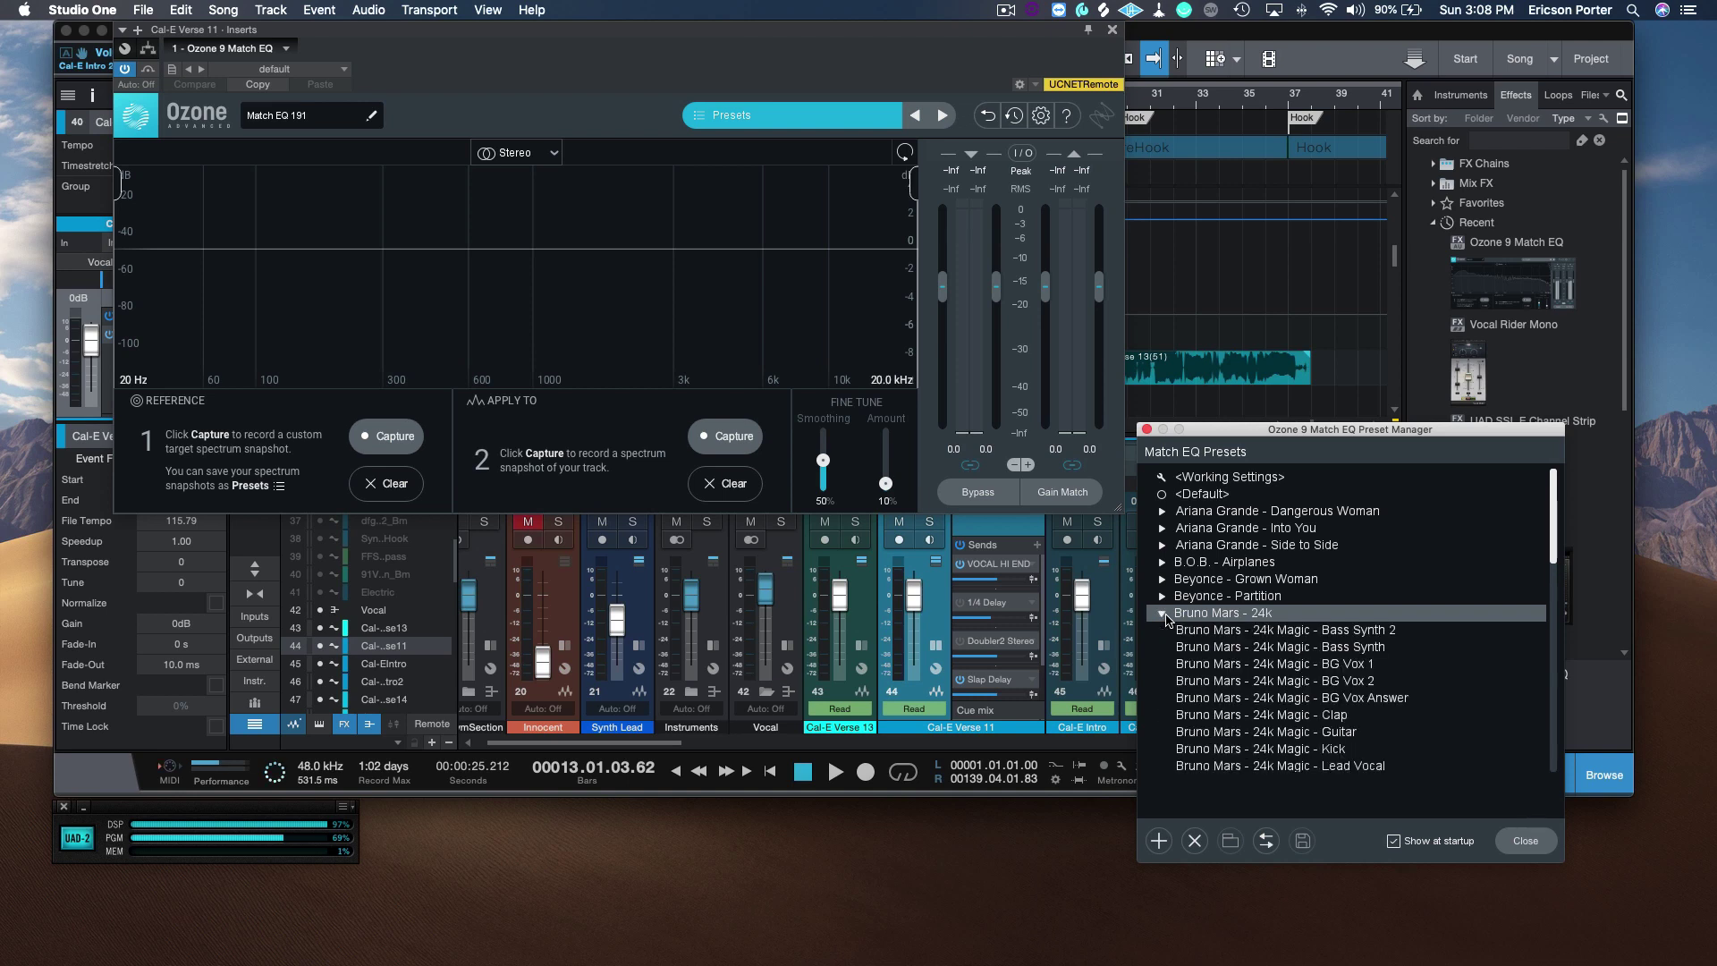
pyautogui.scroll(-3, 1495, 630)
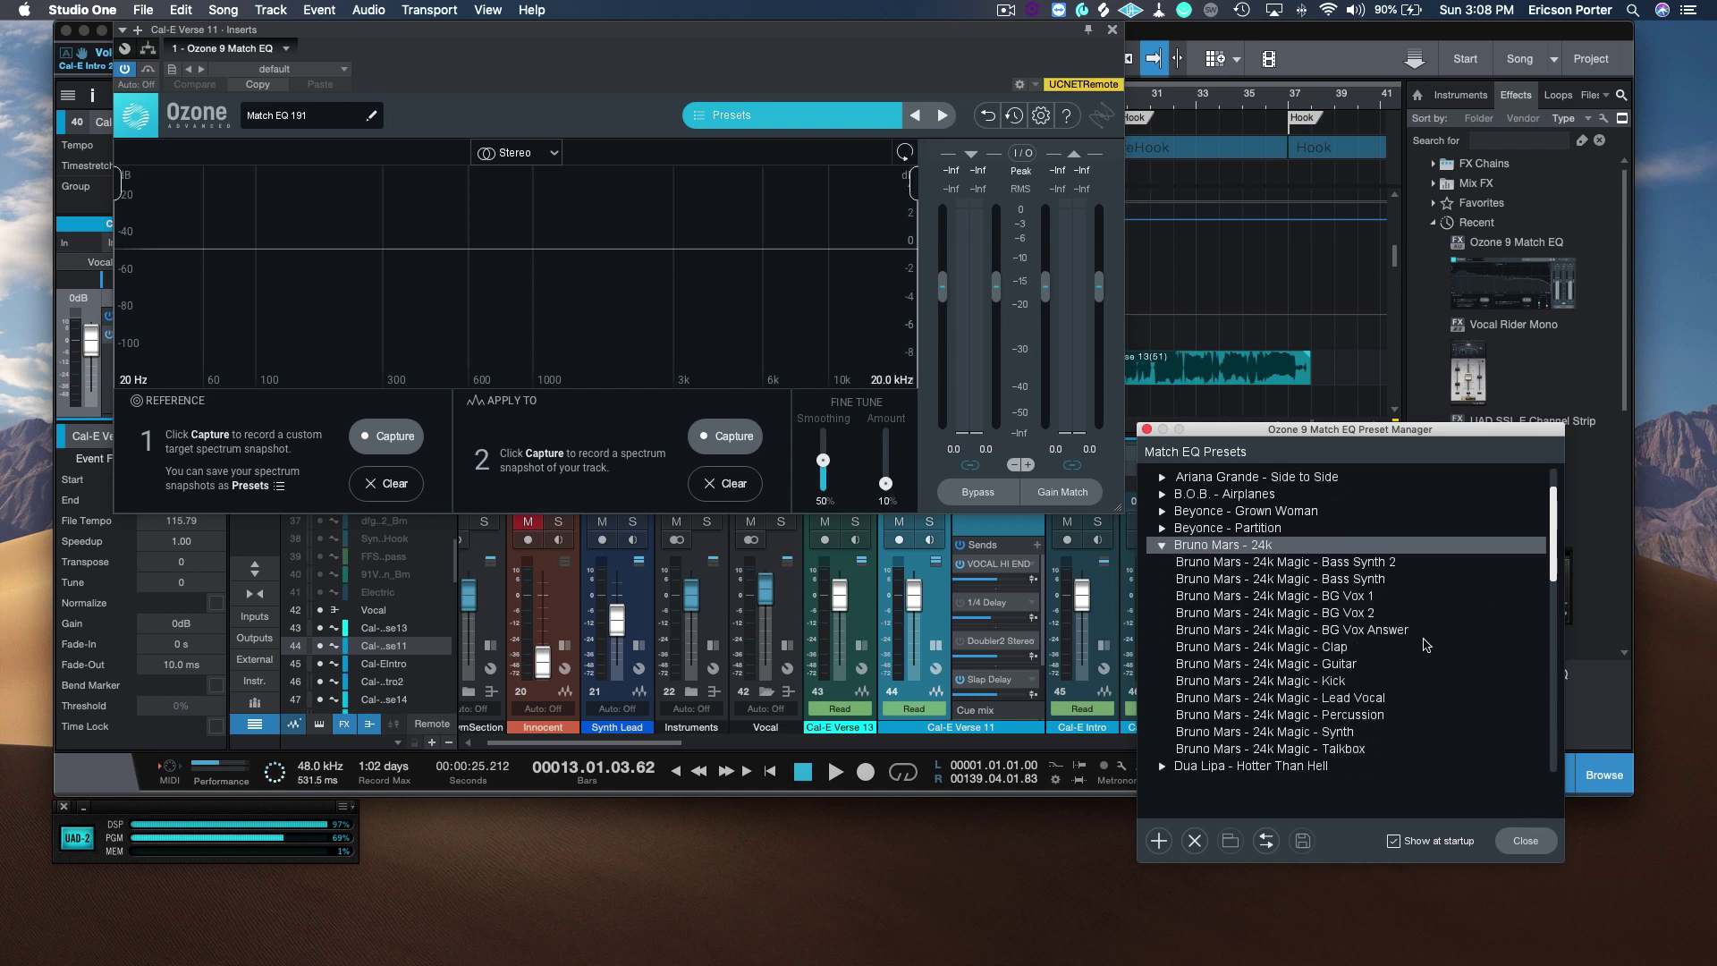
pyautogui.scroll(-1, 1322, 666)
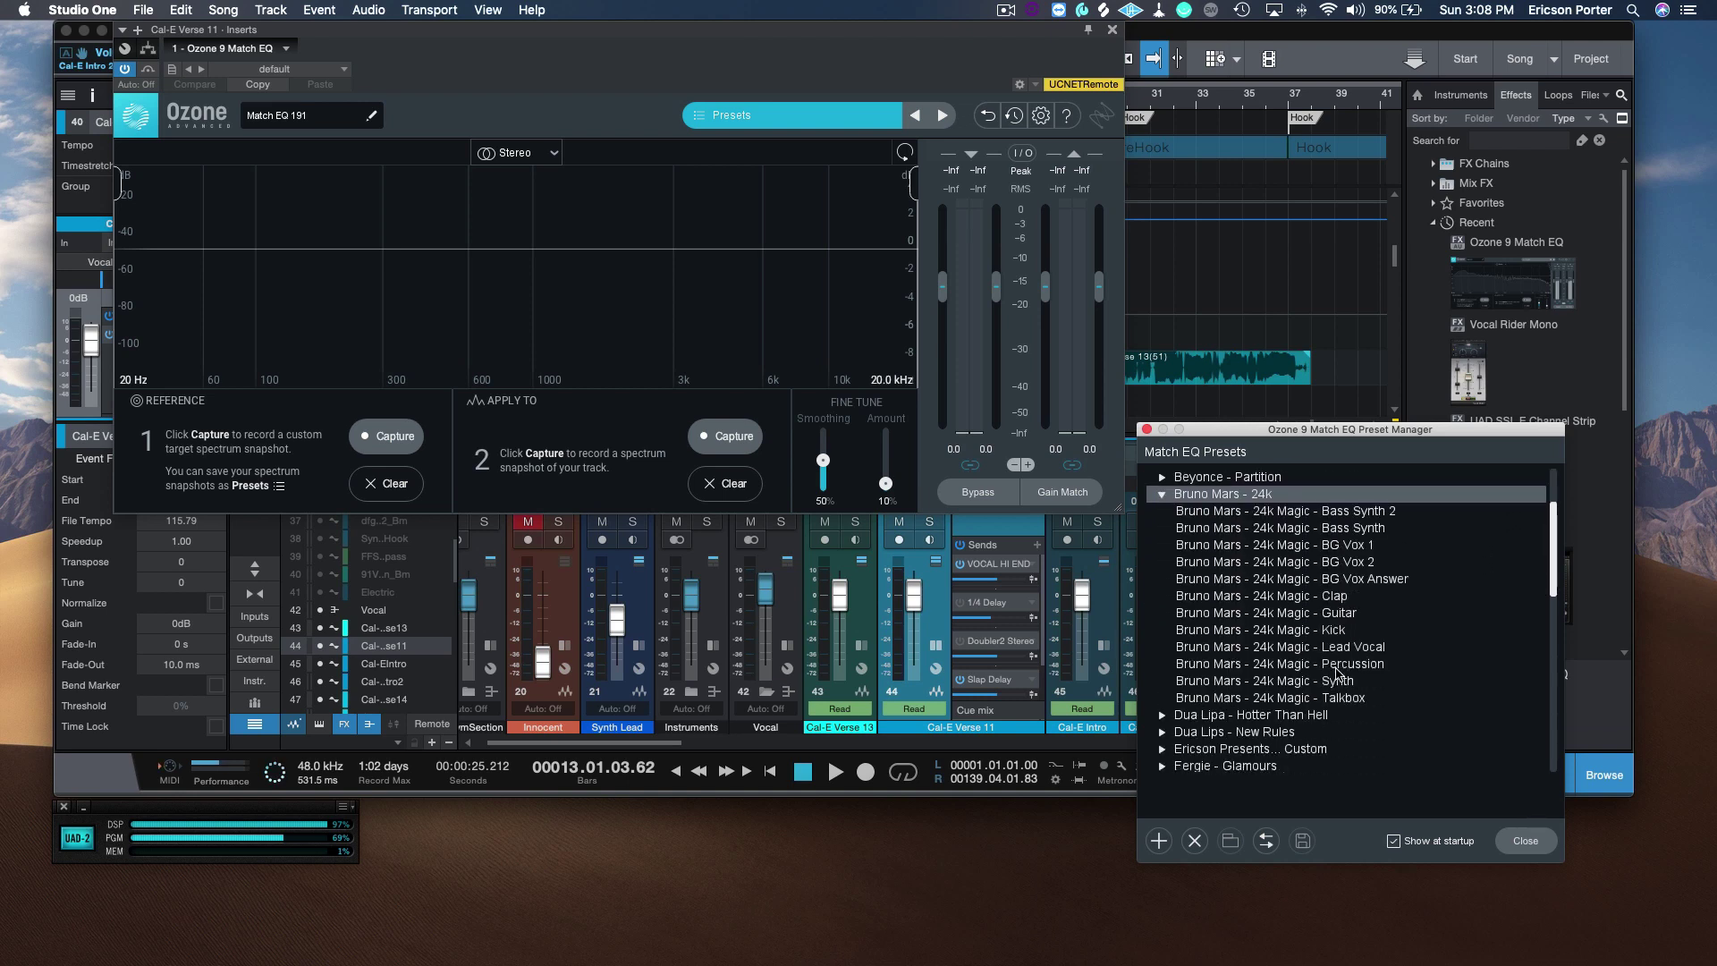
pyautogui.click(1321, 666)
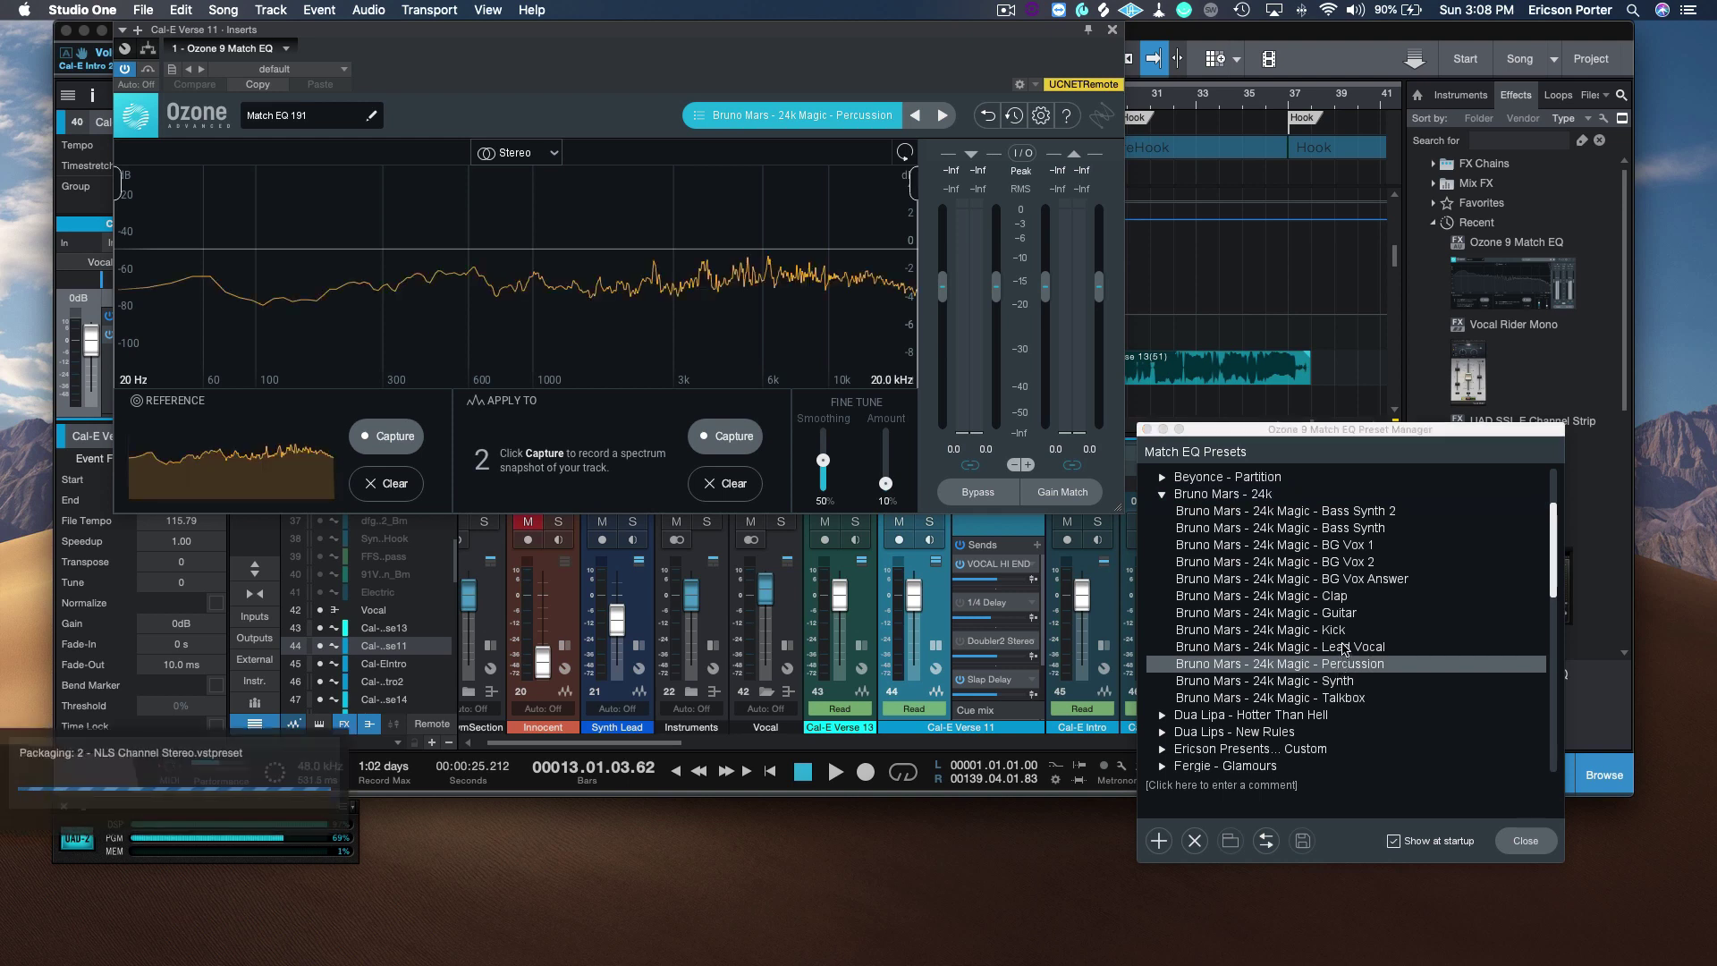
pyautogui.click(1344, 647)
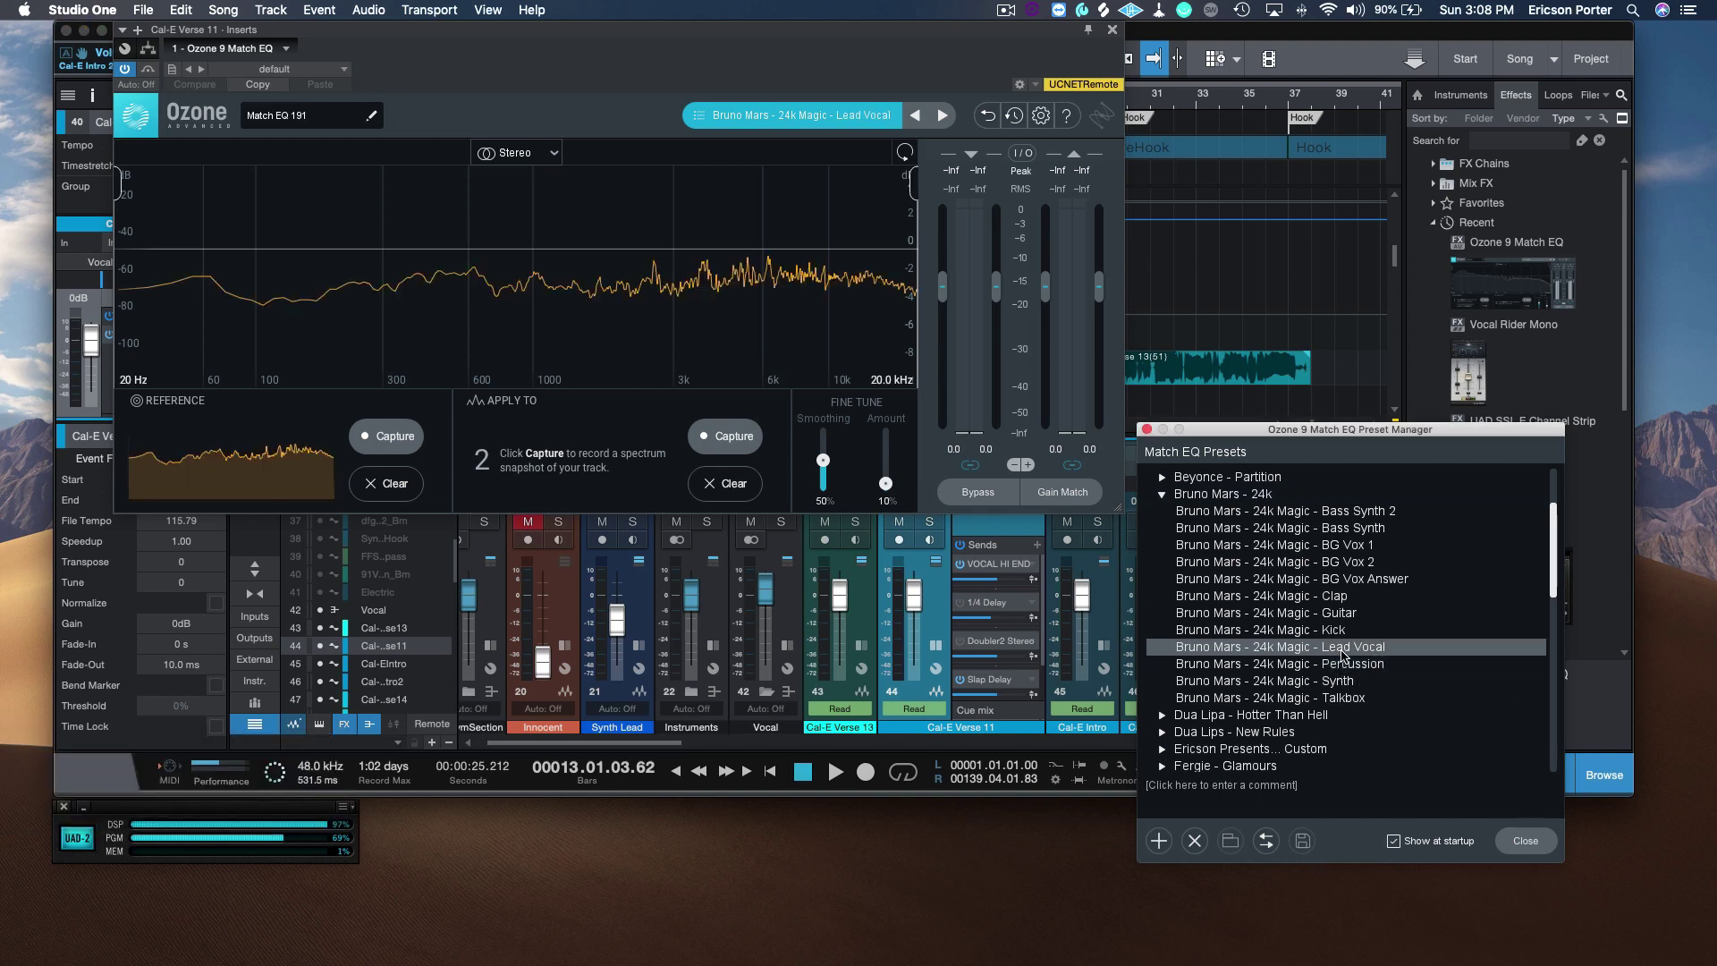
pyautogui.click(1525, 840)
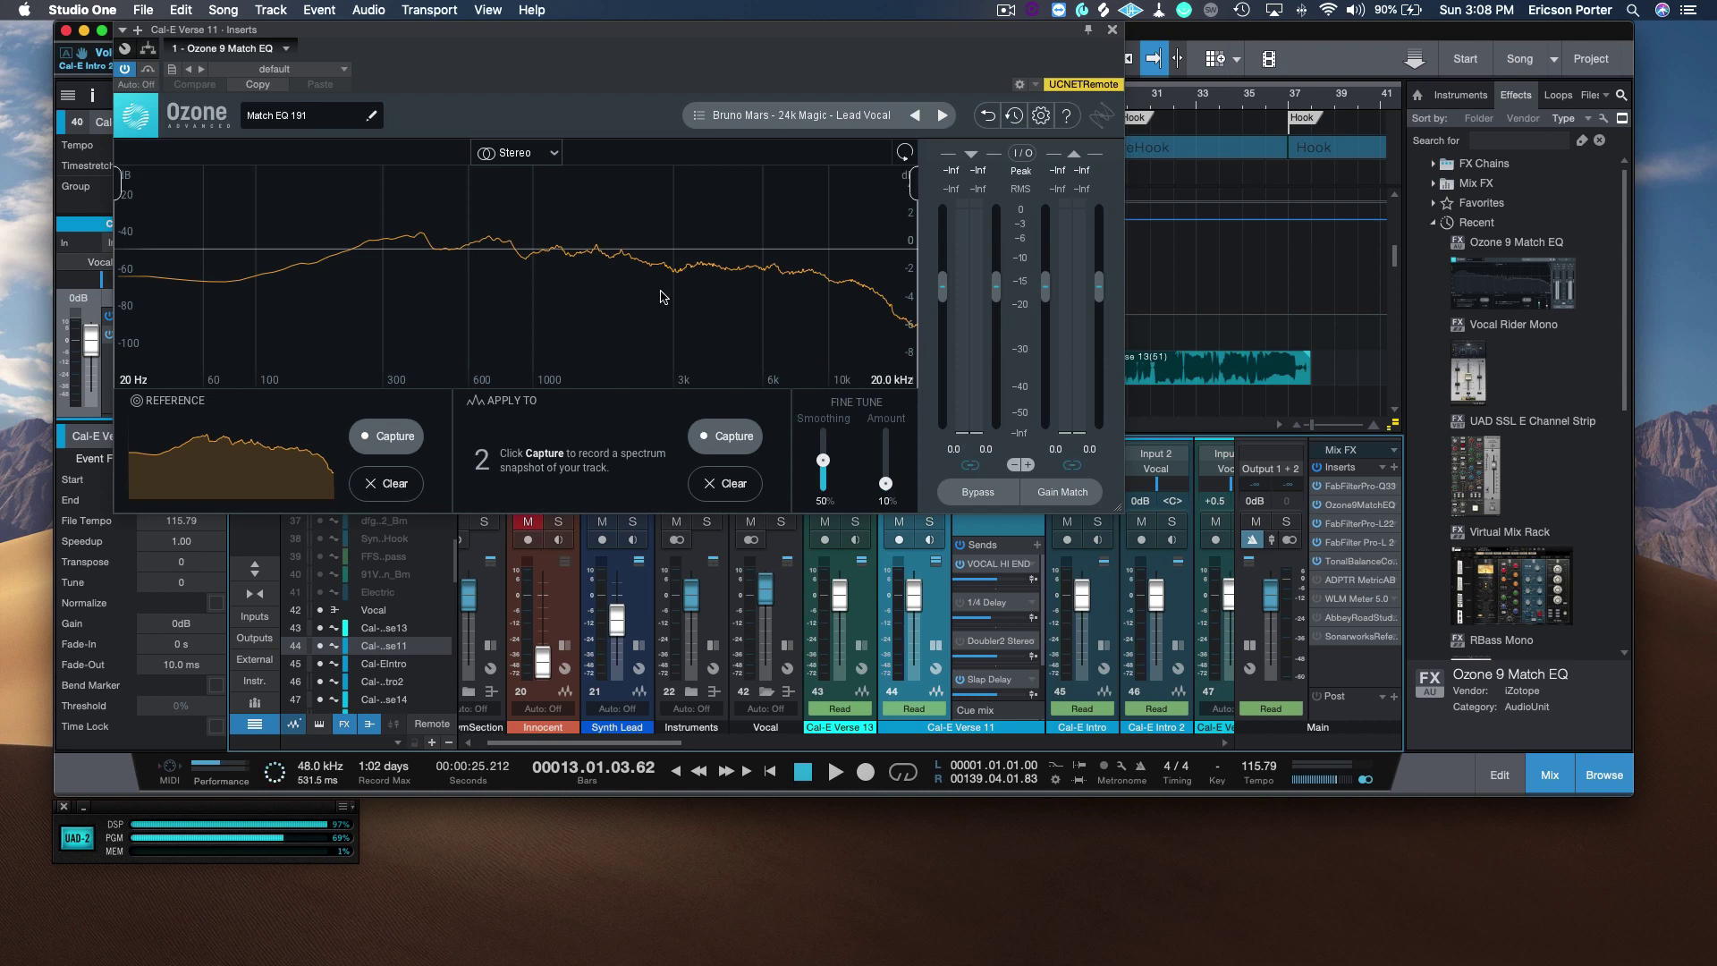
# Set Smoothing and Amount to 0% and capture the vocal's spectrum as the Apply To snapshot during playback.
pyautogui.moveTo(830, 463); pyautogui.dragTo(894, 538)
pyautogui.press('space')
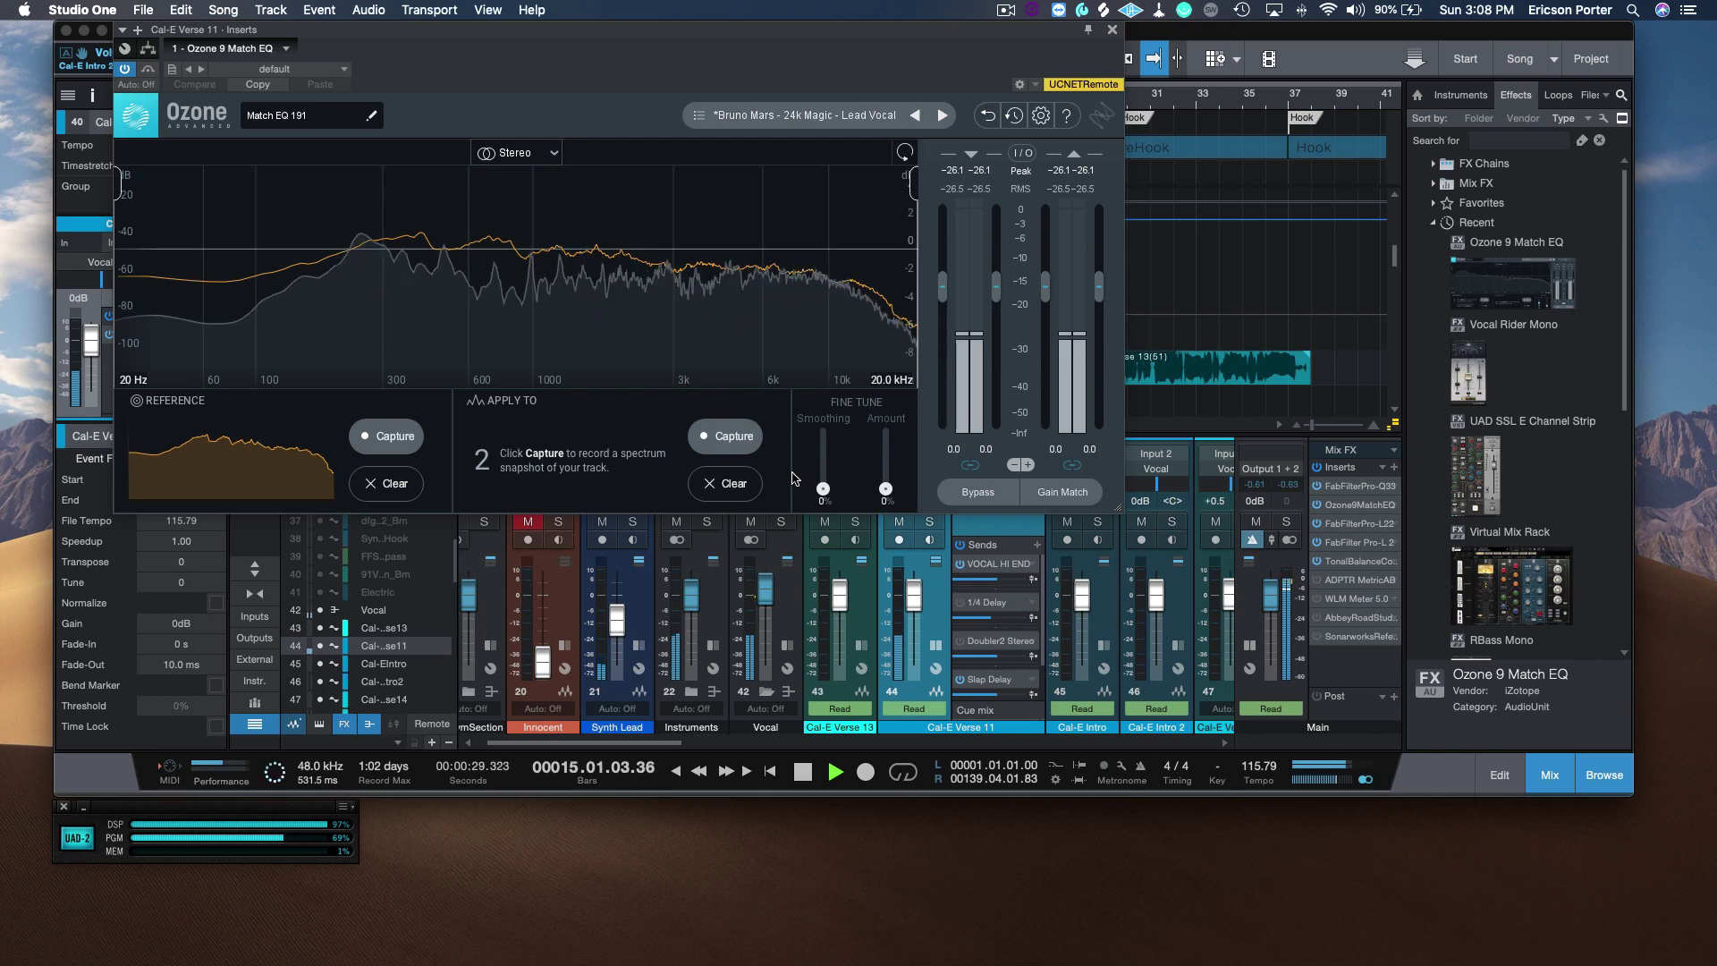
pyautogui.click(733, 449)
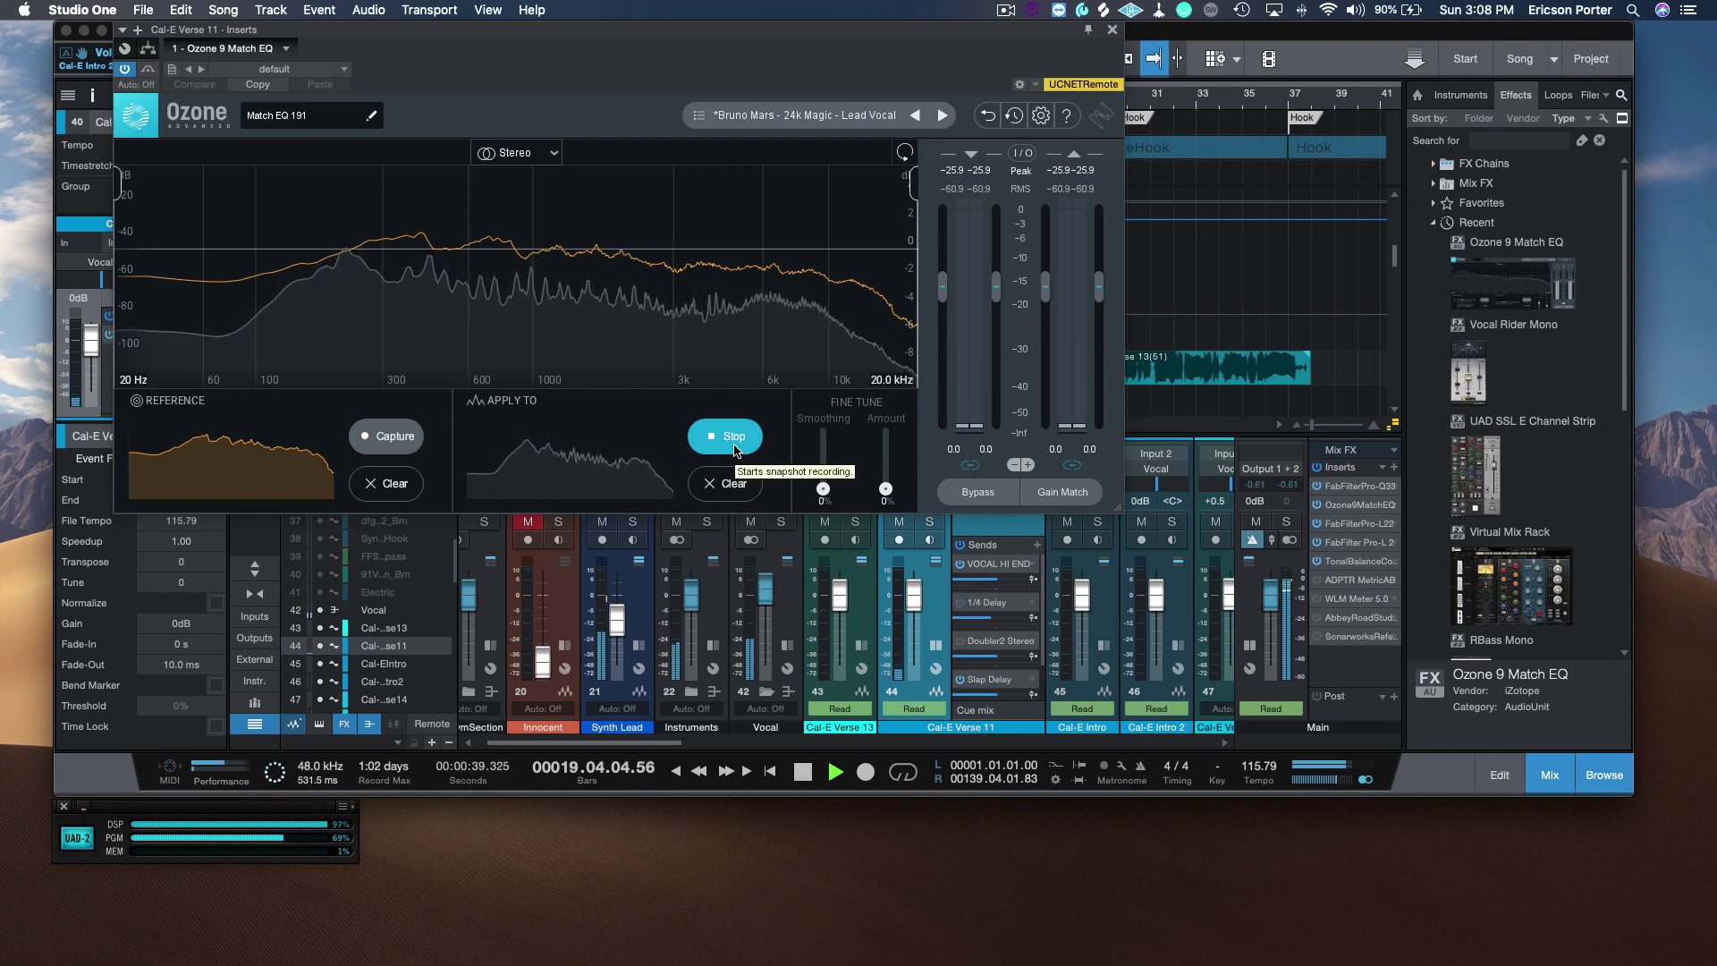
pyautogui.press('space')
pyautogui.click(731, 438)
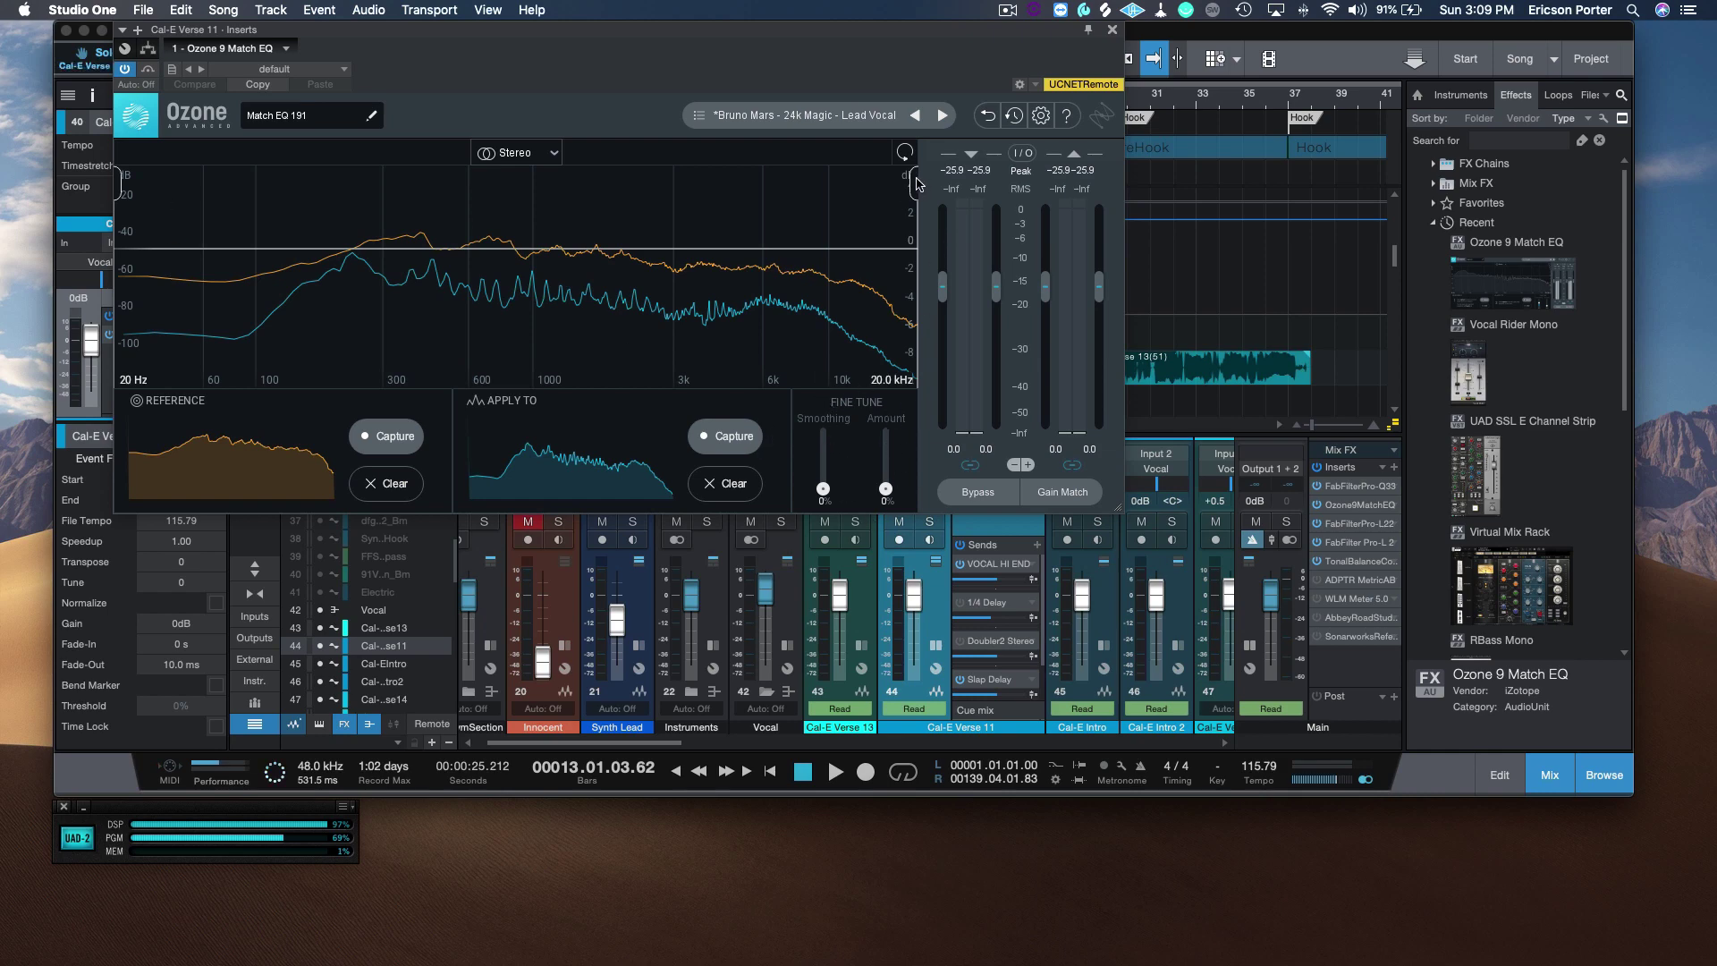
# Set the match Amount to 30% across the full frequency range and enable Gain Match.
pyautogui.moveTo(917, 184)
pyautogui.mouseDown()
pyautogui.moveTo(705, 193)
pyautogui.moveTo(996, 189)
pyautogui.mouseUp()
pyautogui.moveTo(115, 183)
pyautogui.mouseDown()
pyautogui.moveTo(243, 186)
pyautogui.moveTo(82, 194)
pyautogui.mouseUp()
pyautogui.moveTo(885, 490); pyautogui.dragTo(883, 477)
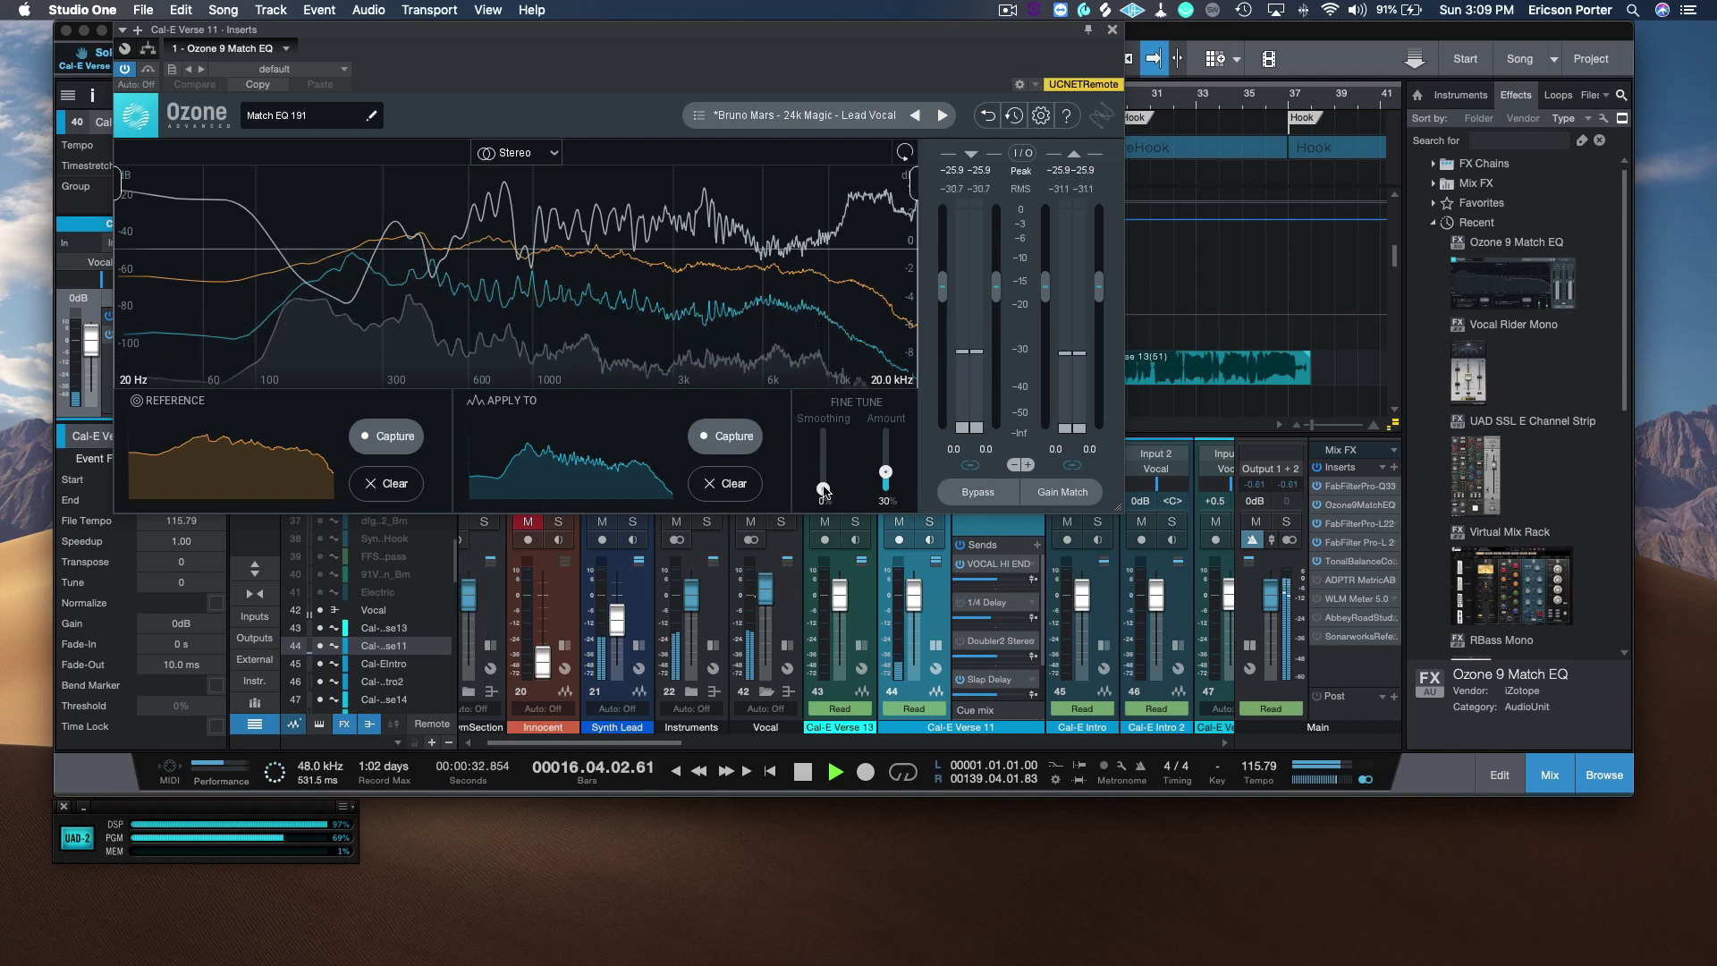
pyautogui.click(1064, 492)
# Compare the vocal in the full mix with the Match EQ bypassed and active, playing from Verse 1A.
pyautogui.click(996, 497)
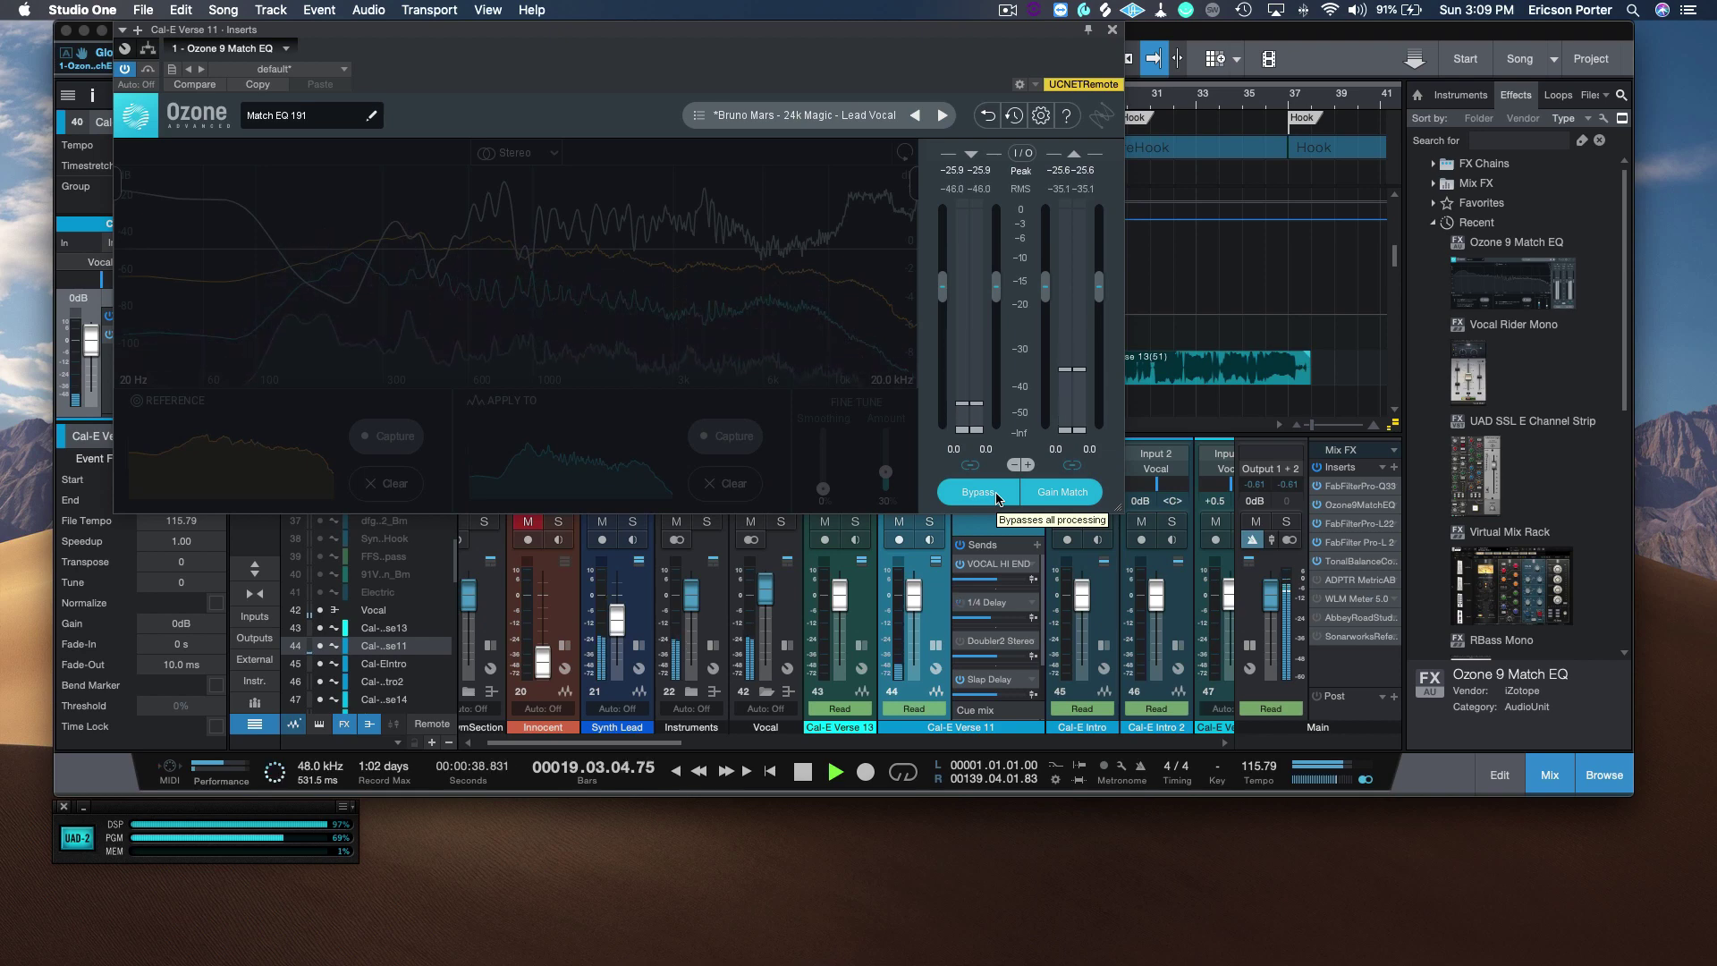
pyautogui.click(997, 497)
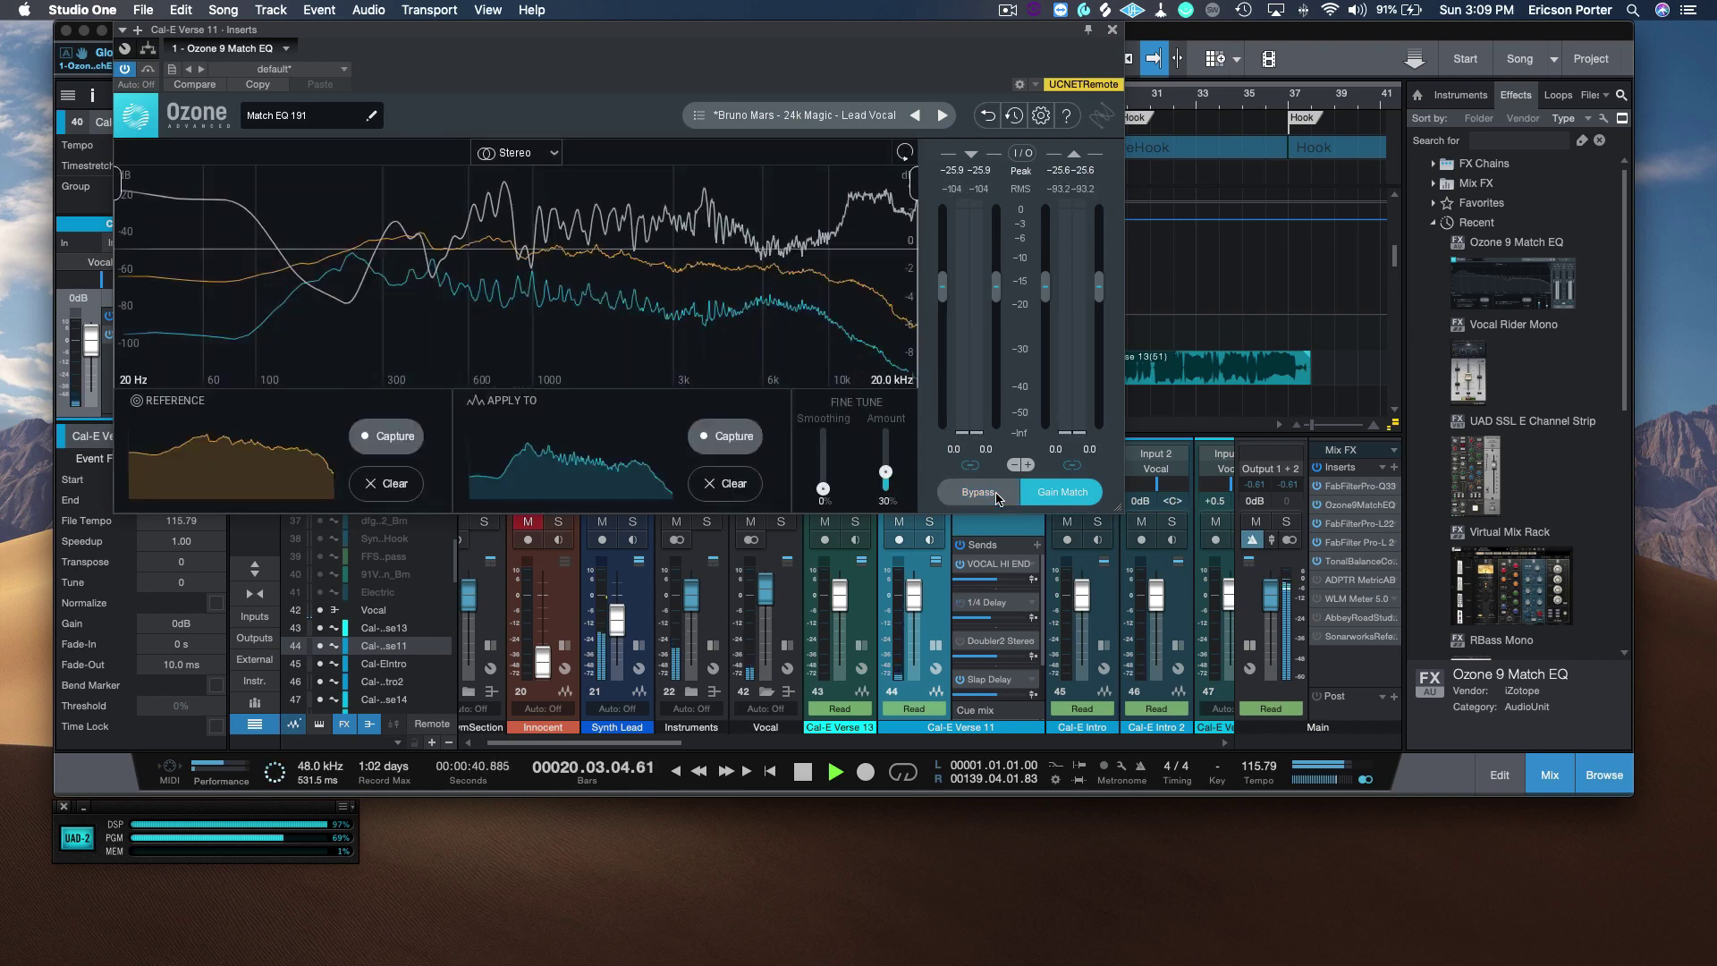
pyautogui.press('space')
pyautogui.press('space')
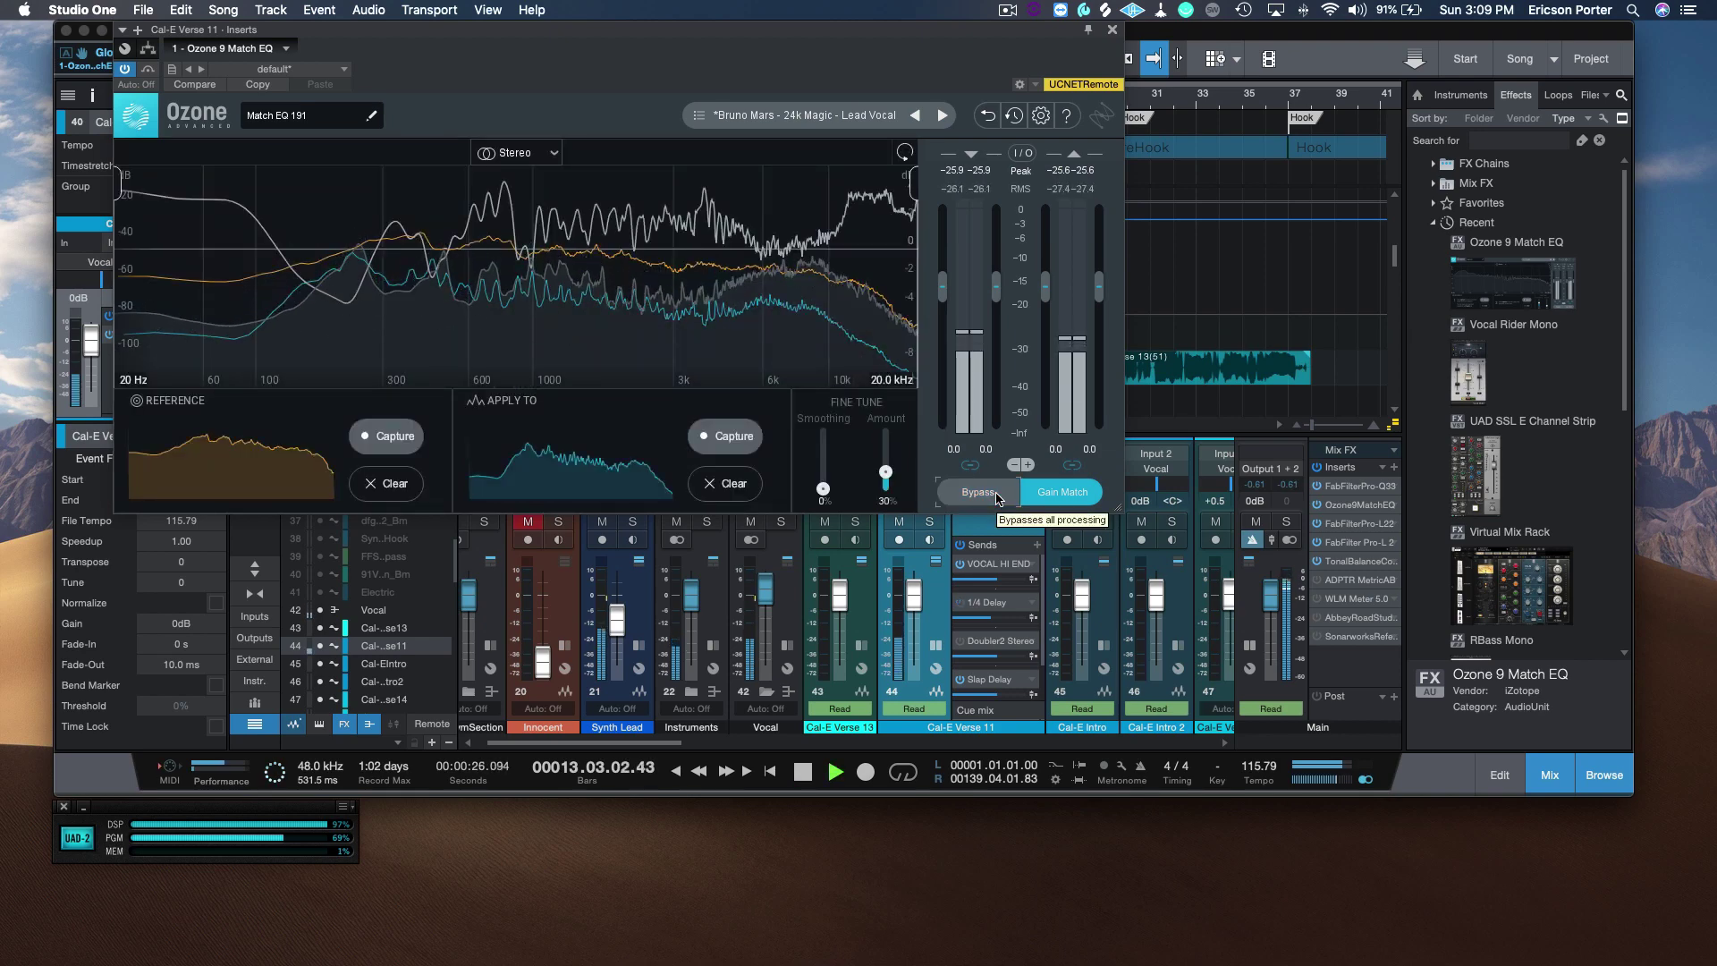
pyautogui.press('space')
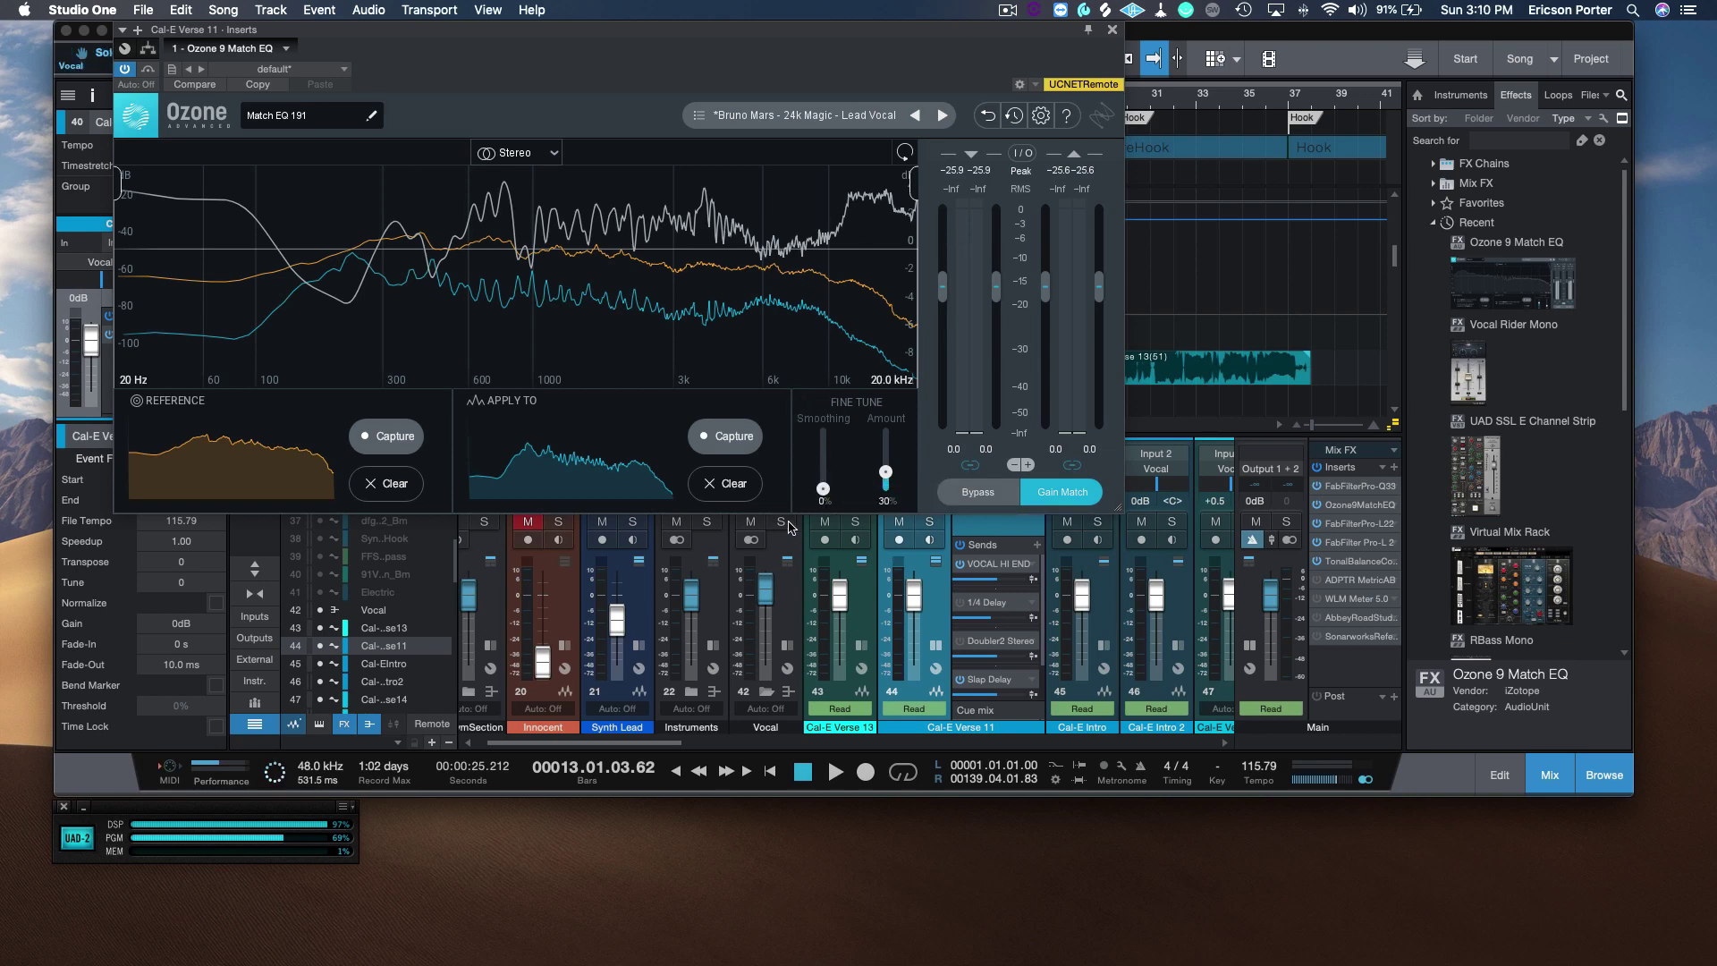
# Solo the Cal-E Verse 11 channel and set the Match EQ's Smoothing to 44% during playback.
pyautogui.click(938, 527)
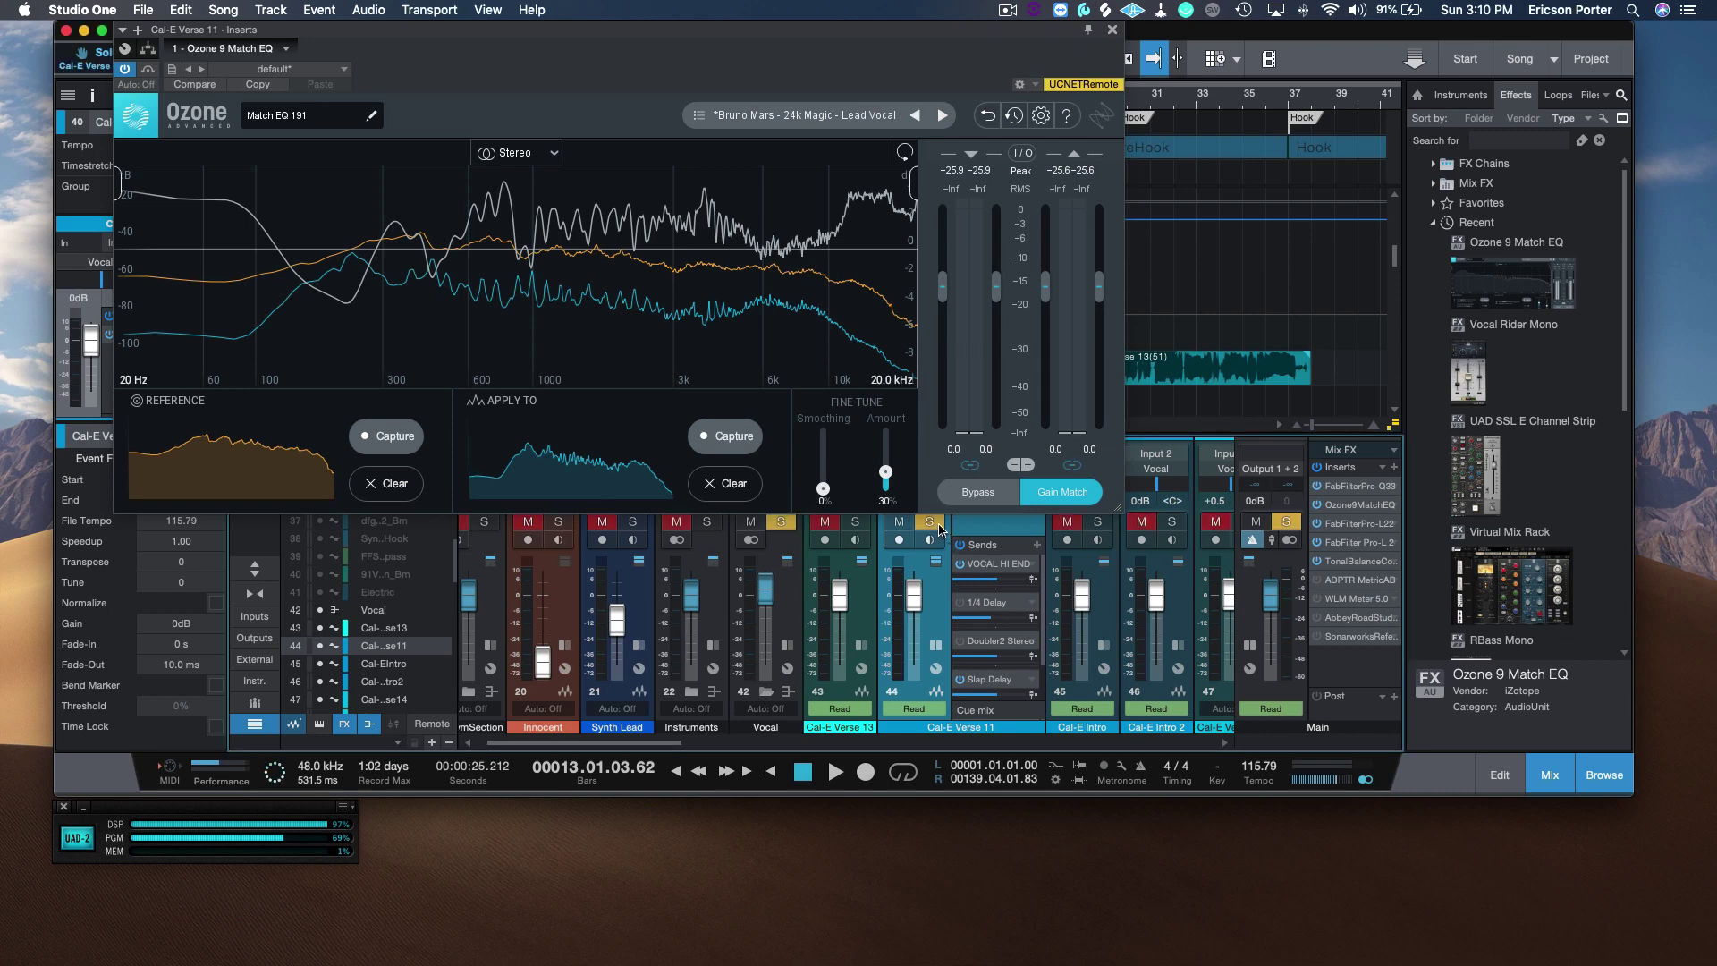
pyautogui.press('space')
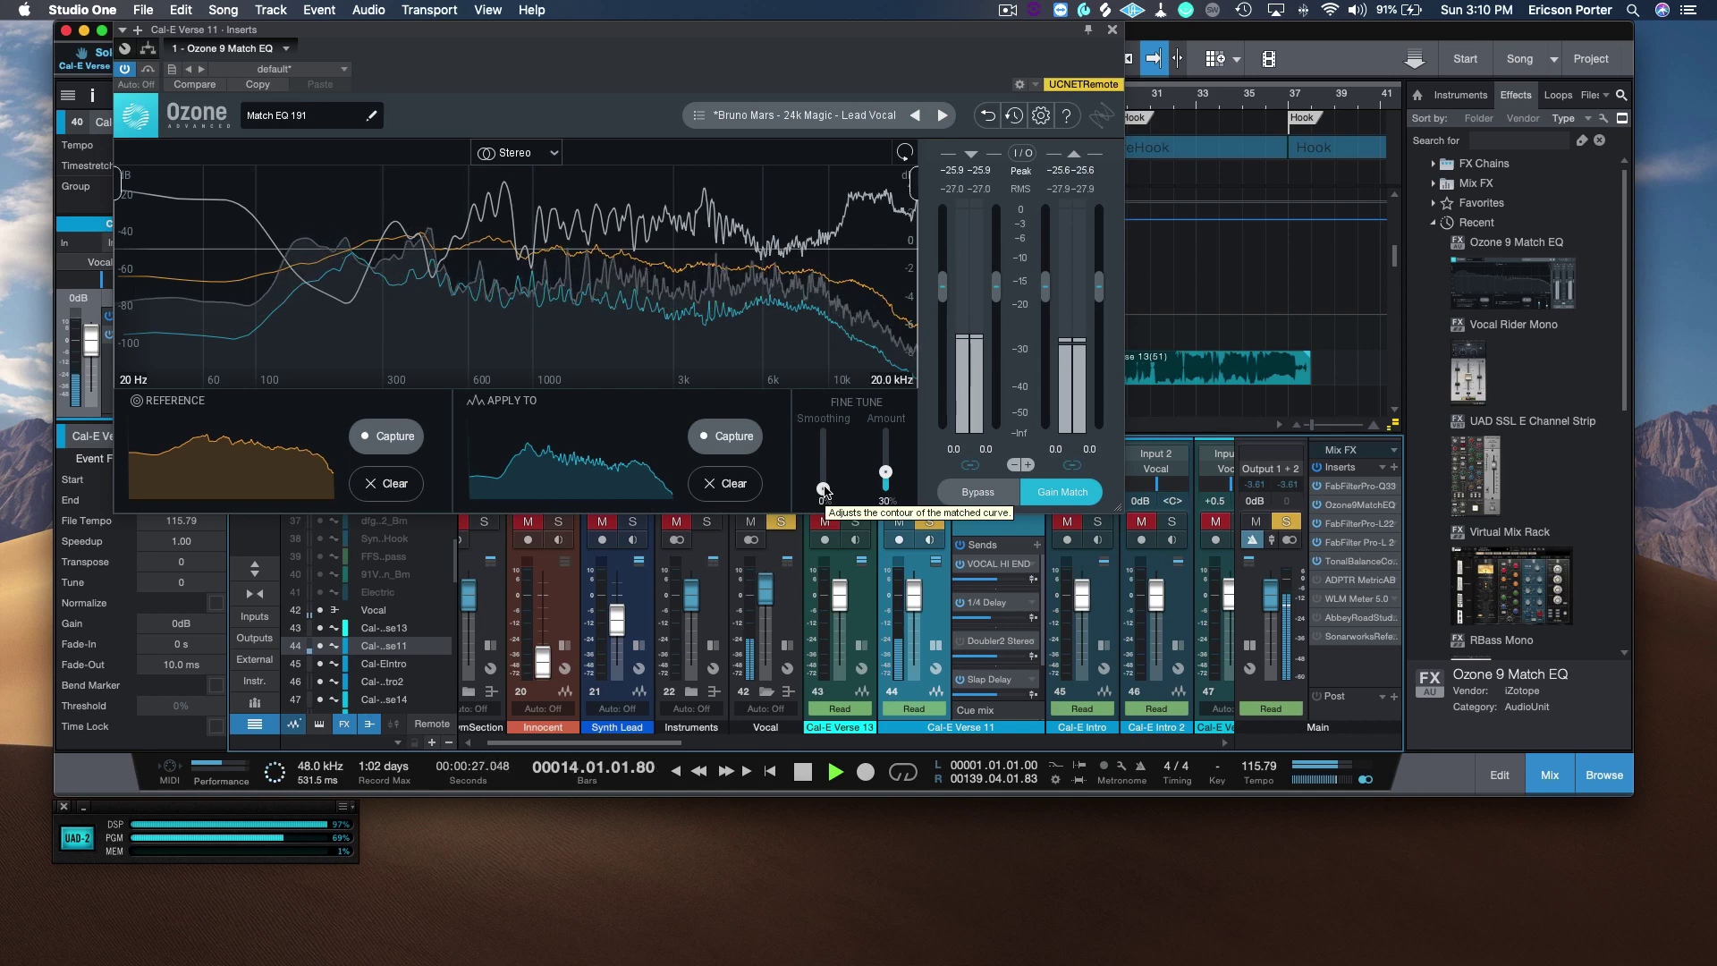
pyautogui.moveTo(823, 489); pyautogui.dragTo(822, 464)
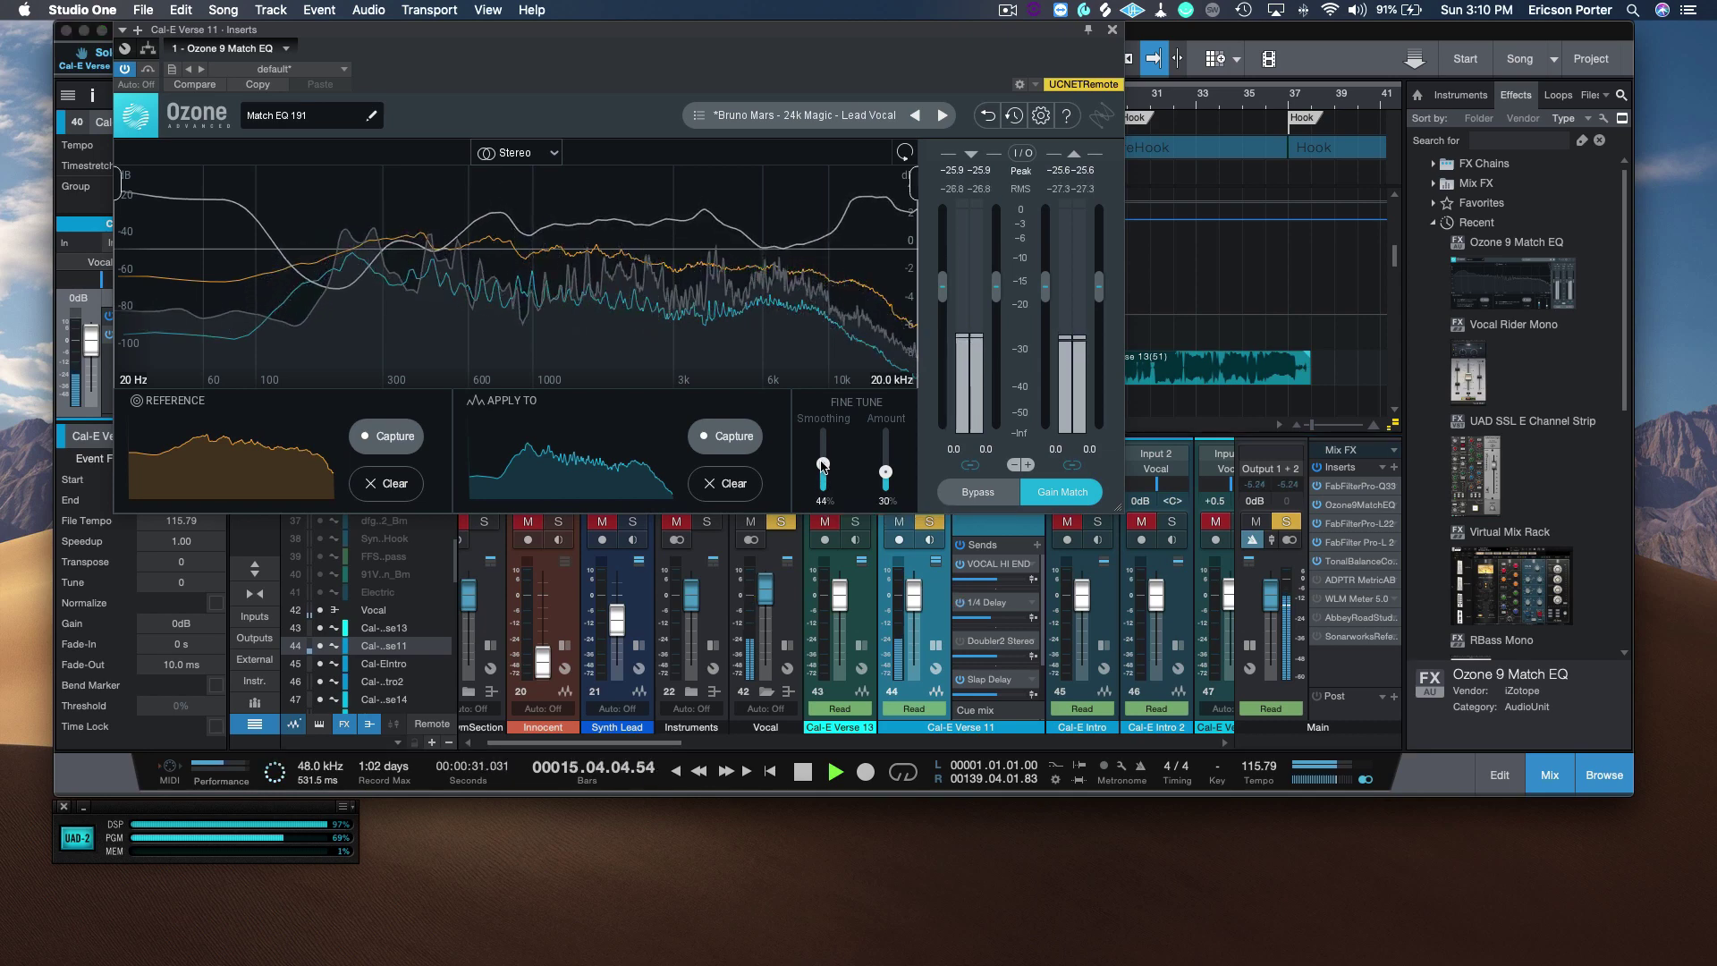
# Compare the soloed vocal with the Match EQ bypassed and active, and unsolo the channel to hear the full mix.
pyautogui.click(985, 491)
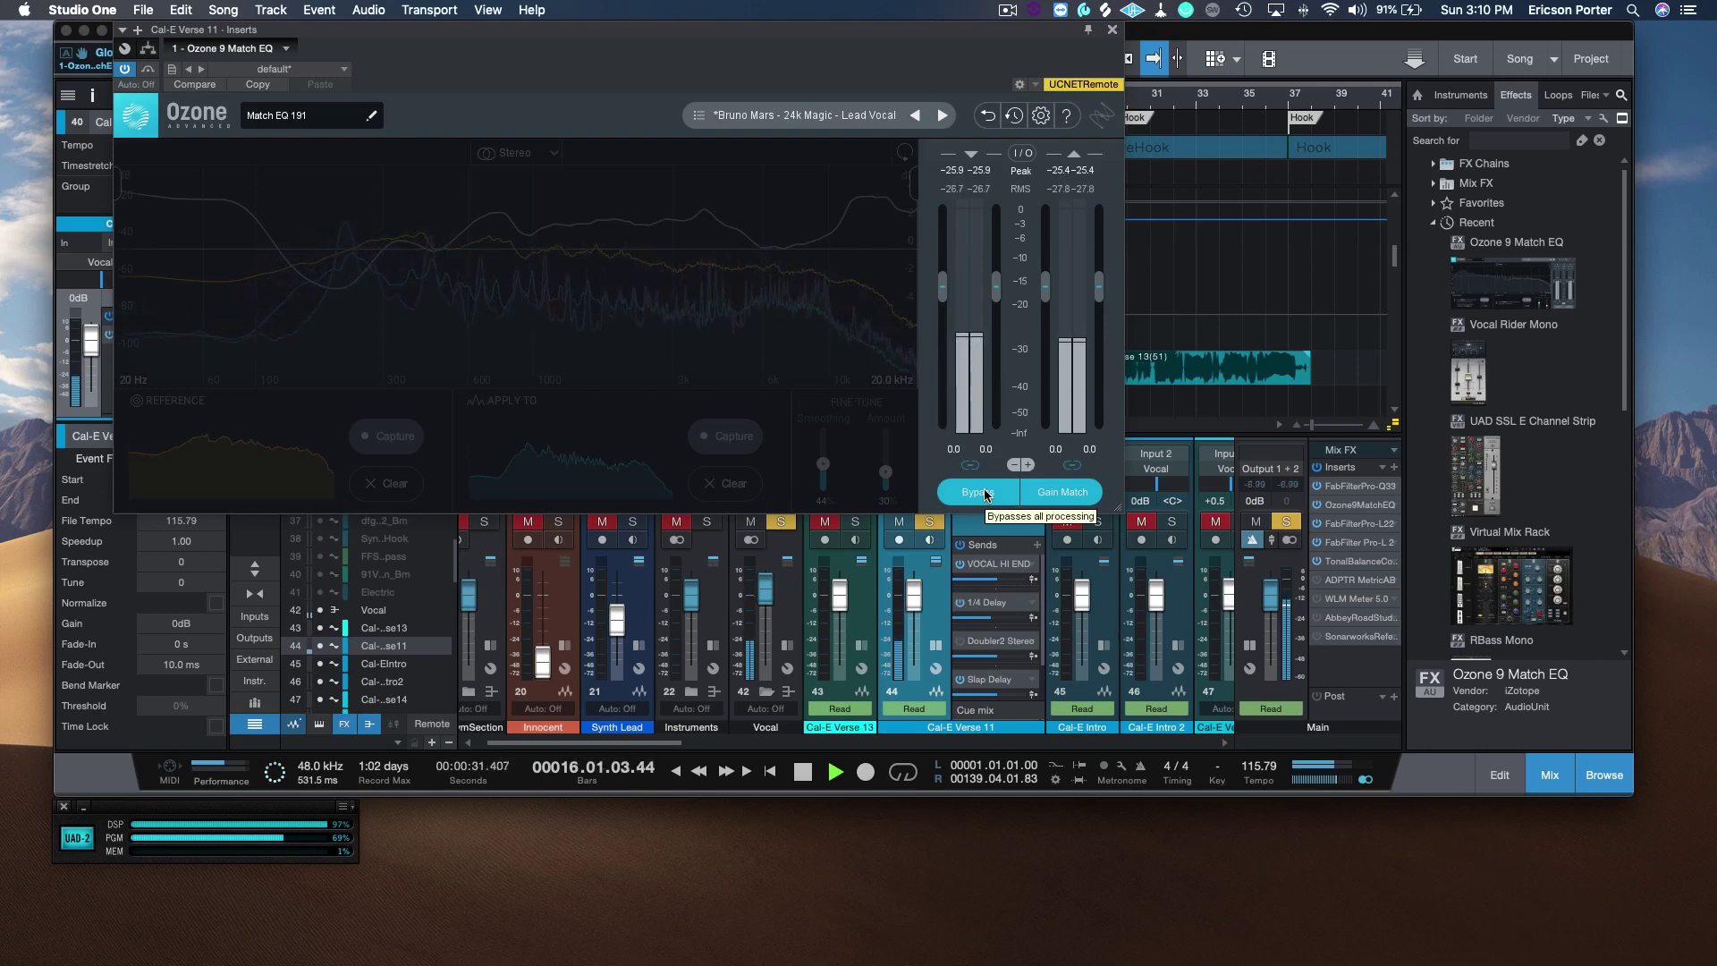
pyautogui.press('space')
pyautogui.click(986, 493)
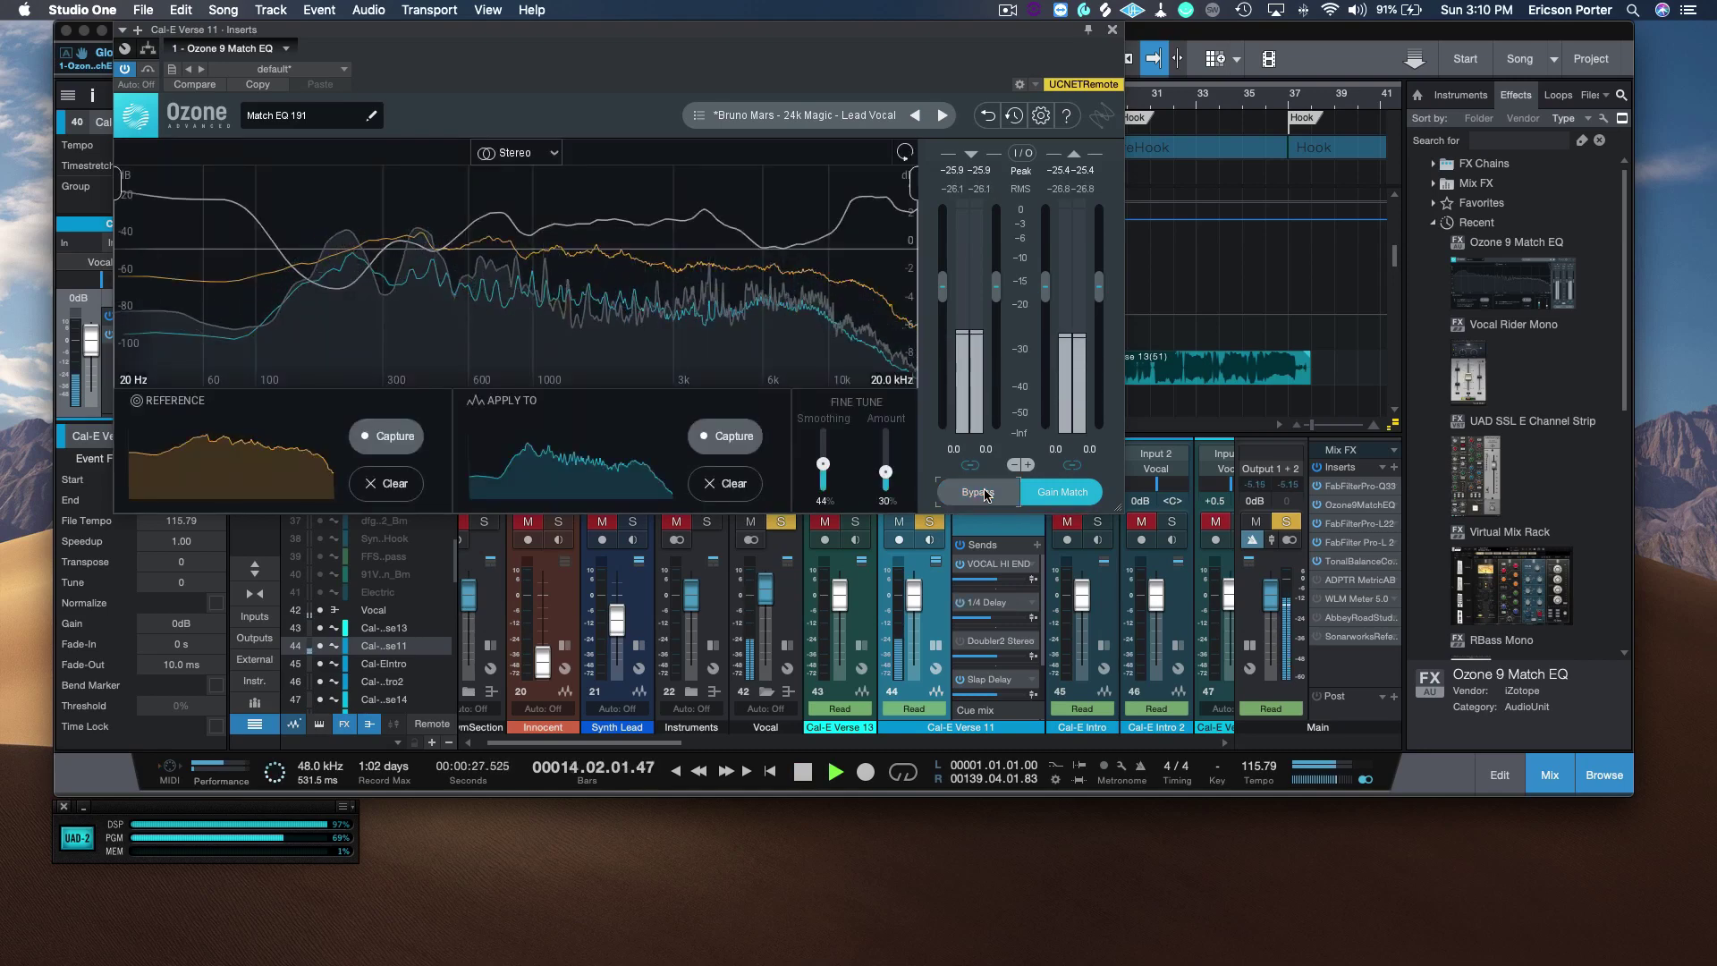
pyautogui.click(929, 524)
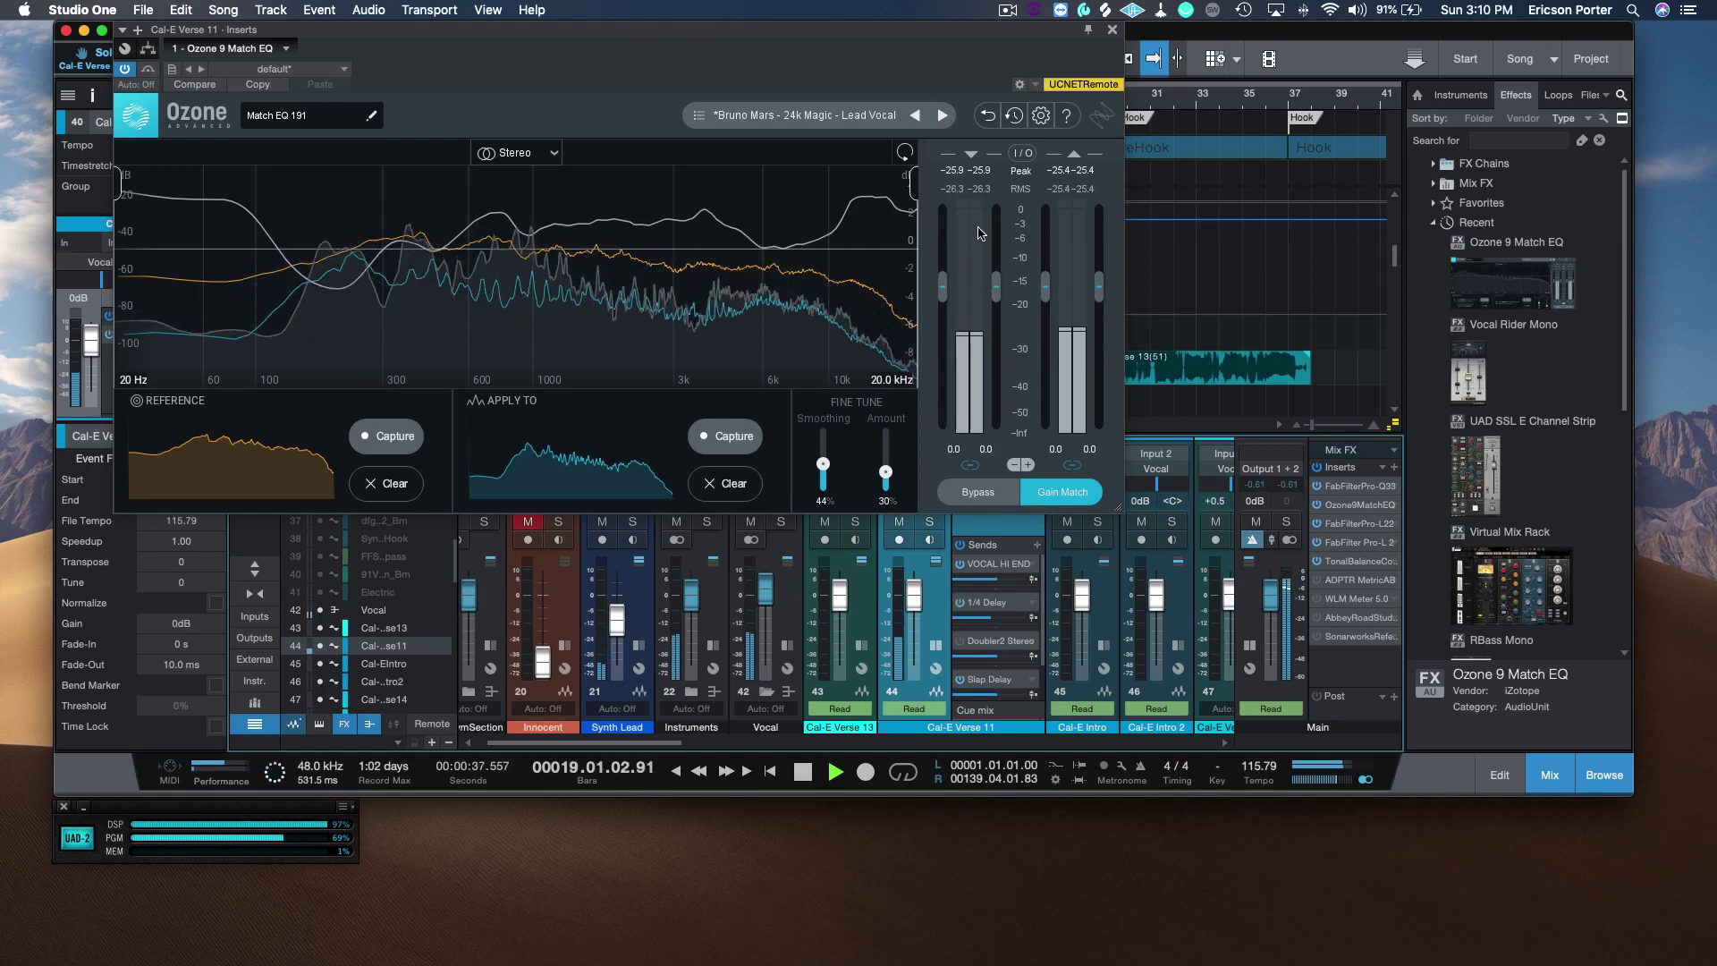
# Reopen the Match EQ preset manager, collapse the Bruno Mars - 24k folder and browse the other artist preset folders.
pyautogui.click(699, 115)
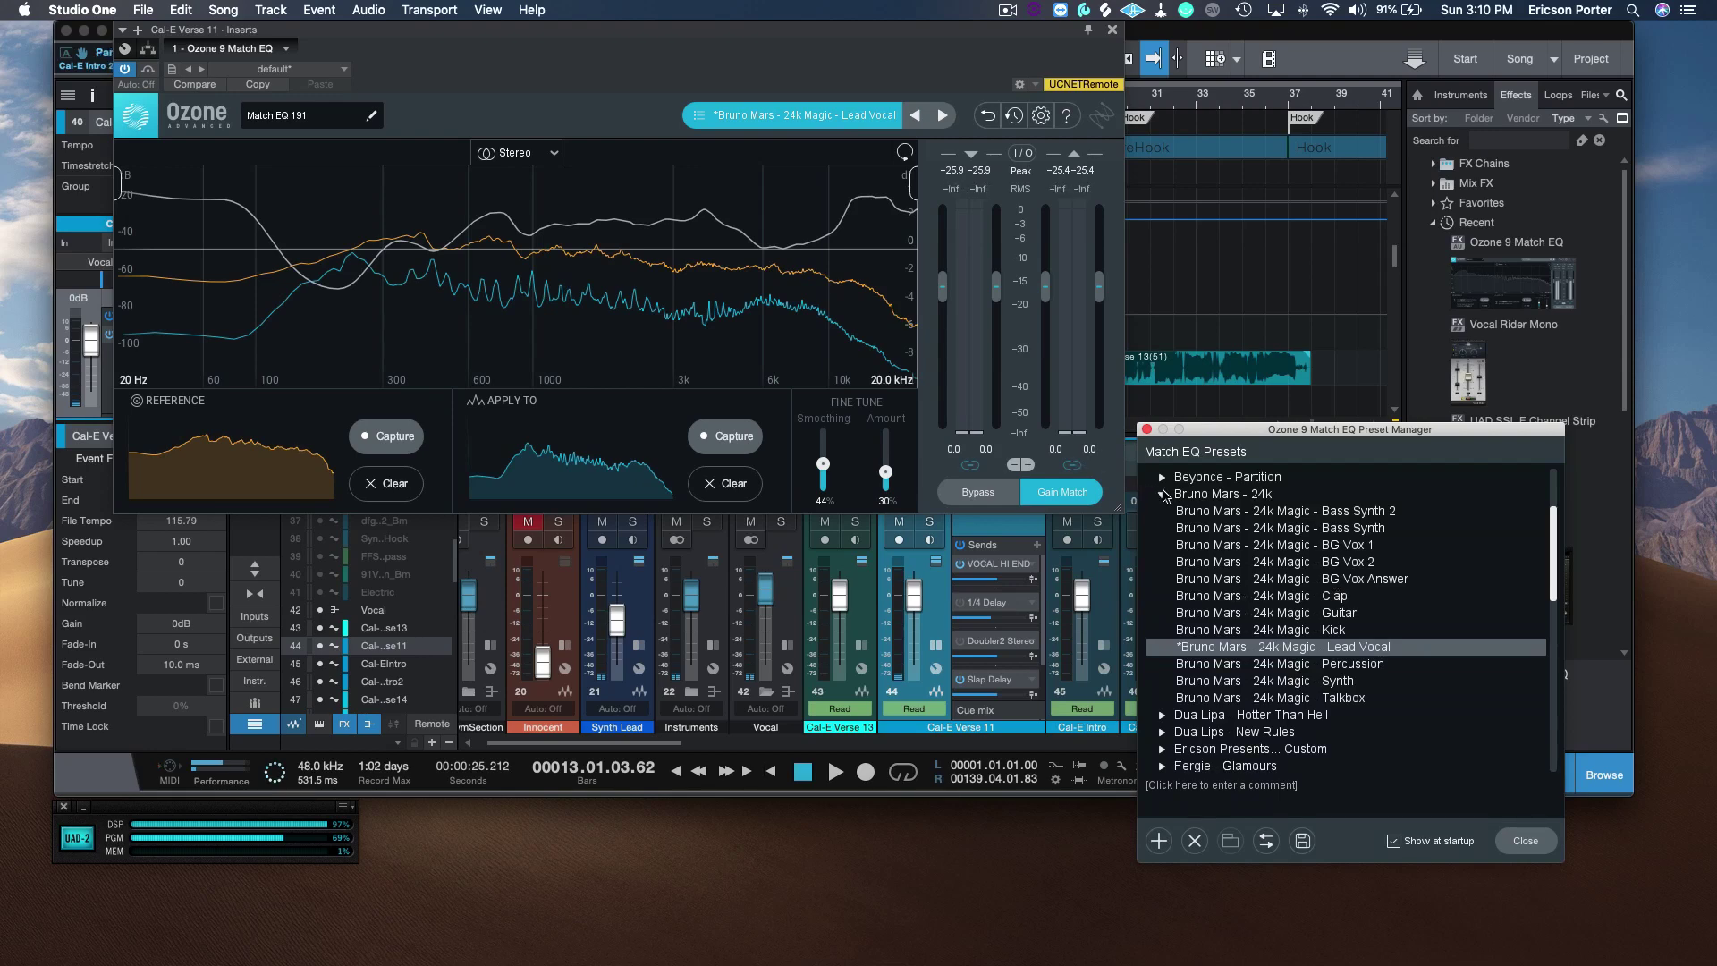
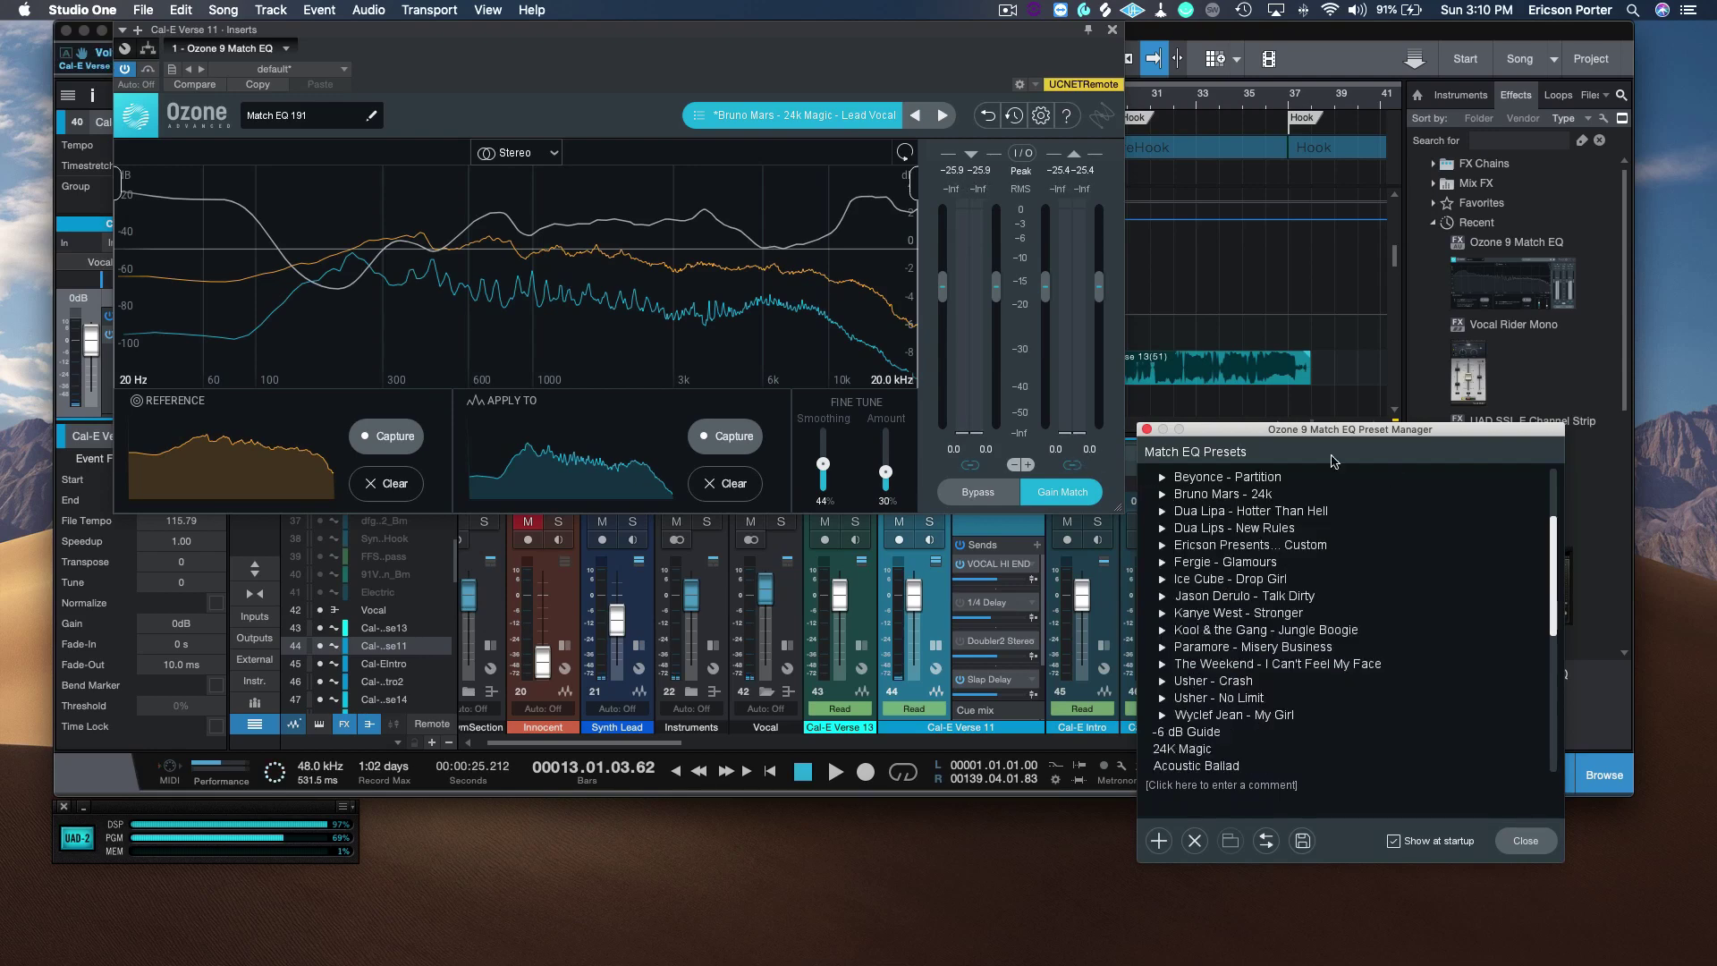
pyautogui.scroll(2, 1226, 645)
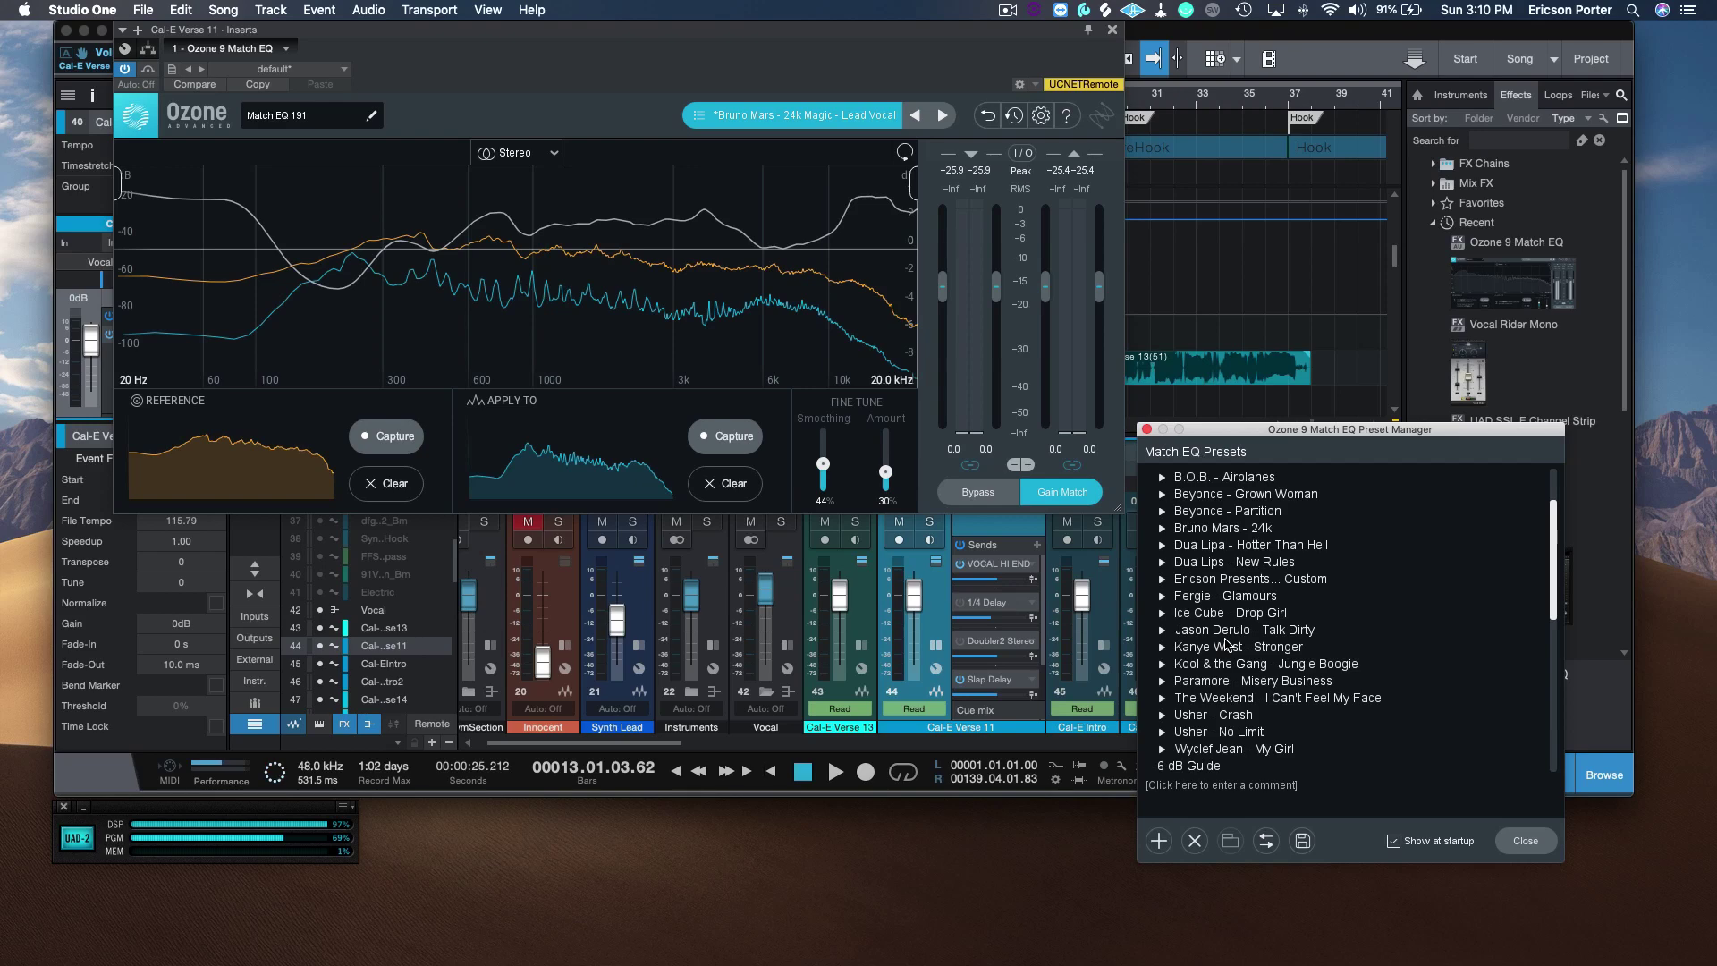
pyautogui.scroll(-1, 1234, 653)
pyautogui.scroll(1, 1262, 669)
pyautogui.scroll(-1, 1227, 570)
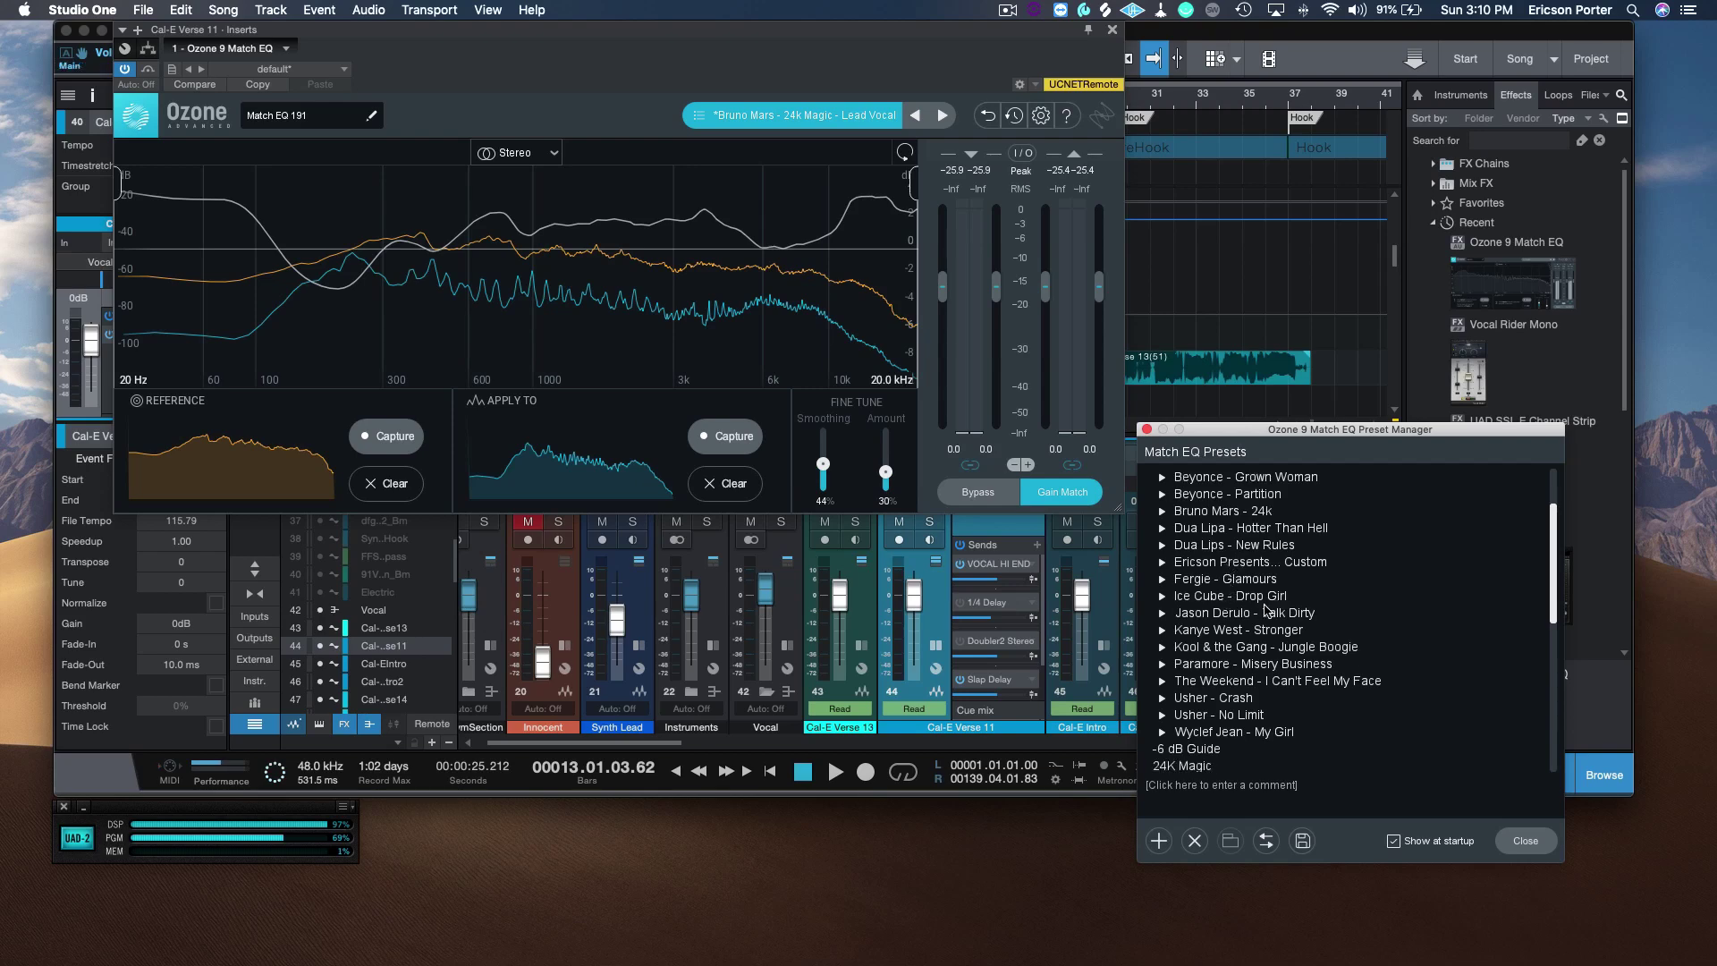
# Load the The Weekend - I Can't Feel My Face - Lead Vox preset as the vocal's Match EQ reference.
pyautogui.scroll(1, 1233, 641)
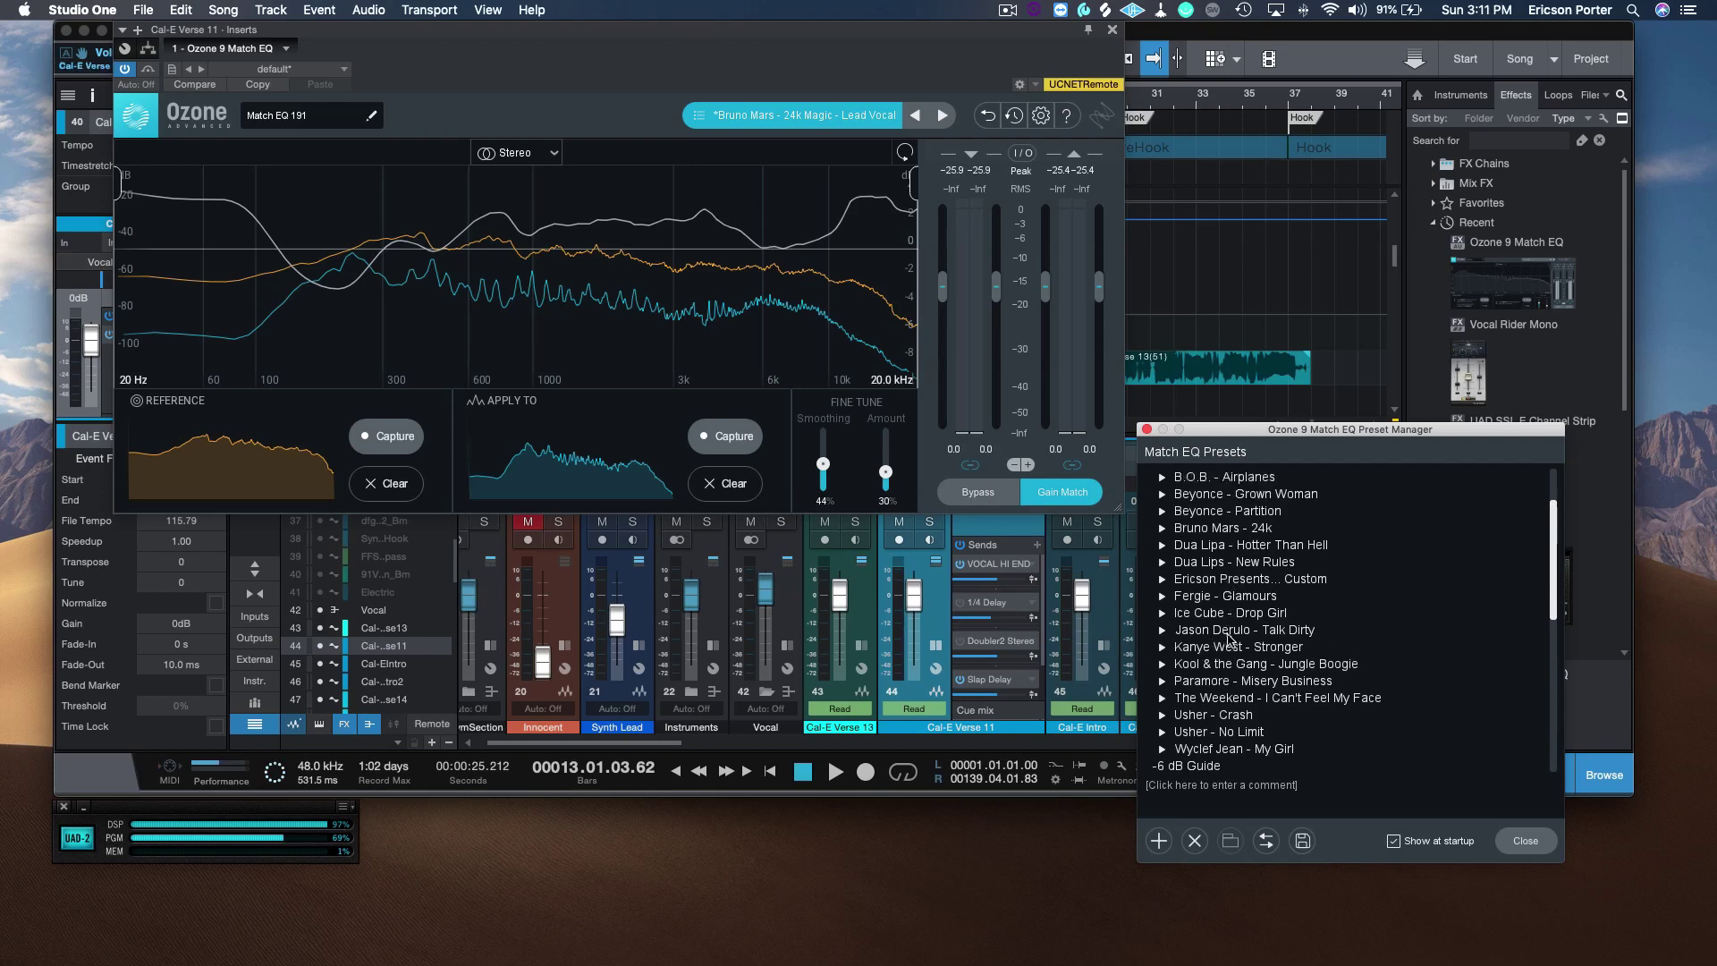
pyautogui.scroll(-1, 1176, 660)
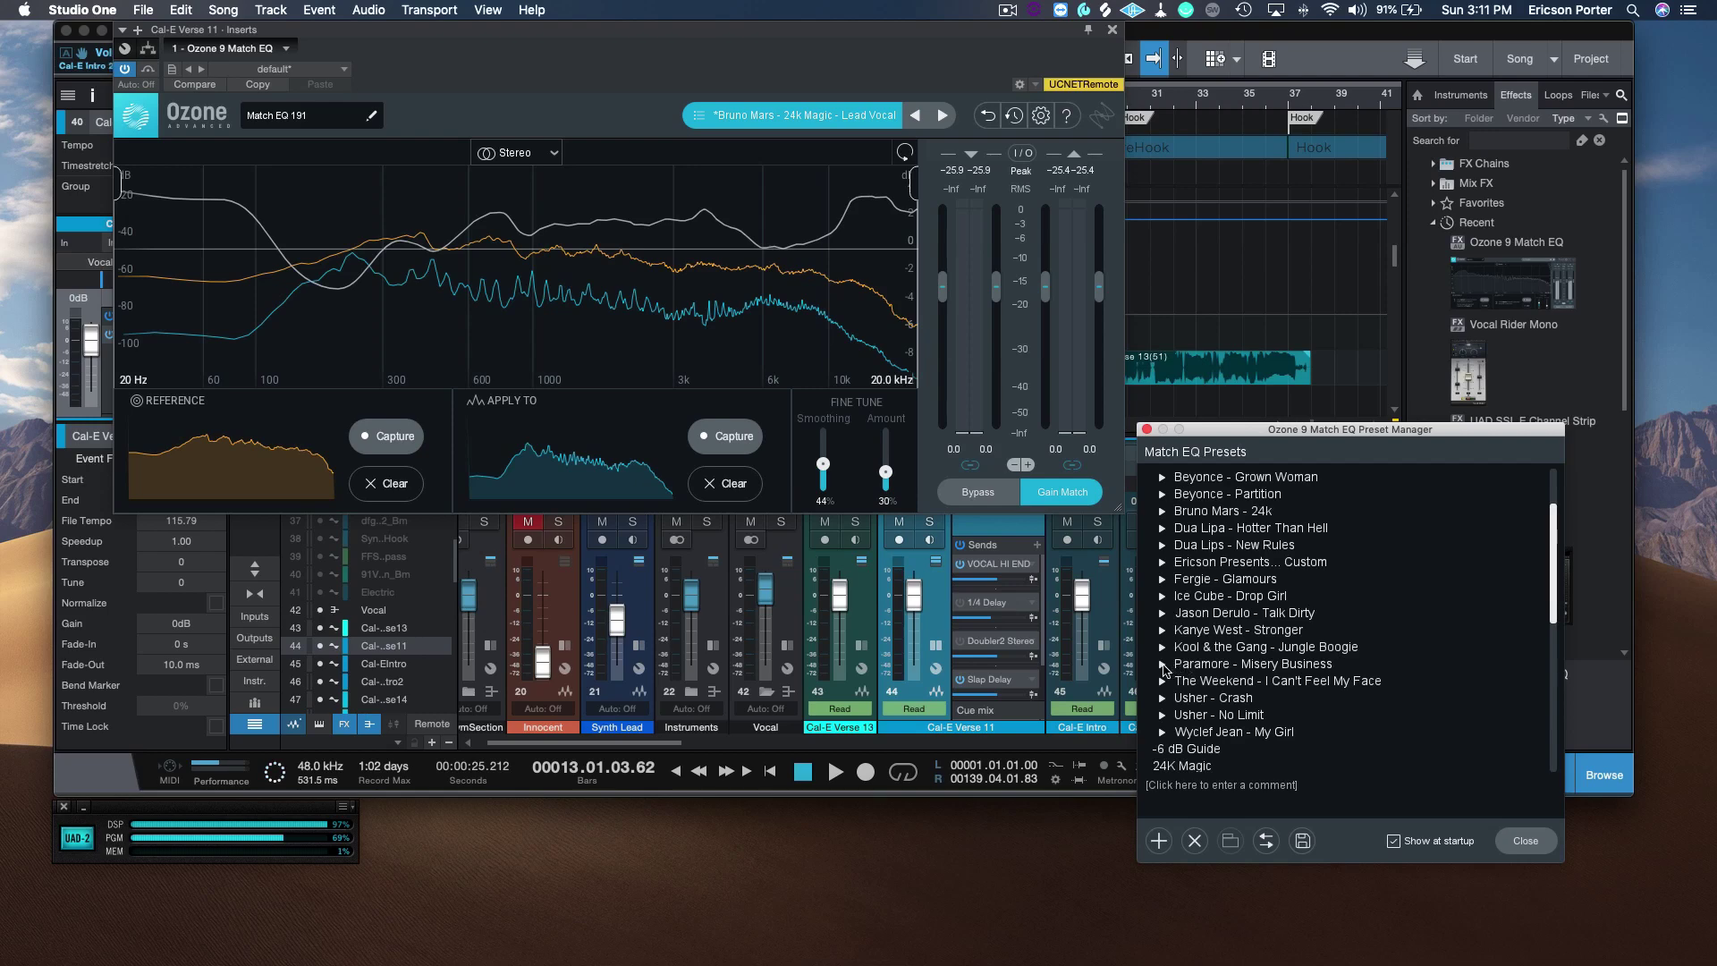
pyautogui.click(1159, 682)
pyautogui.scroll(-3, 1285, 659)
pyautogui.scroll(-4, 1285, 659)
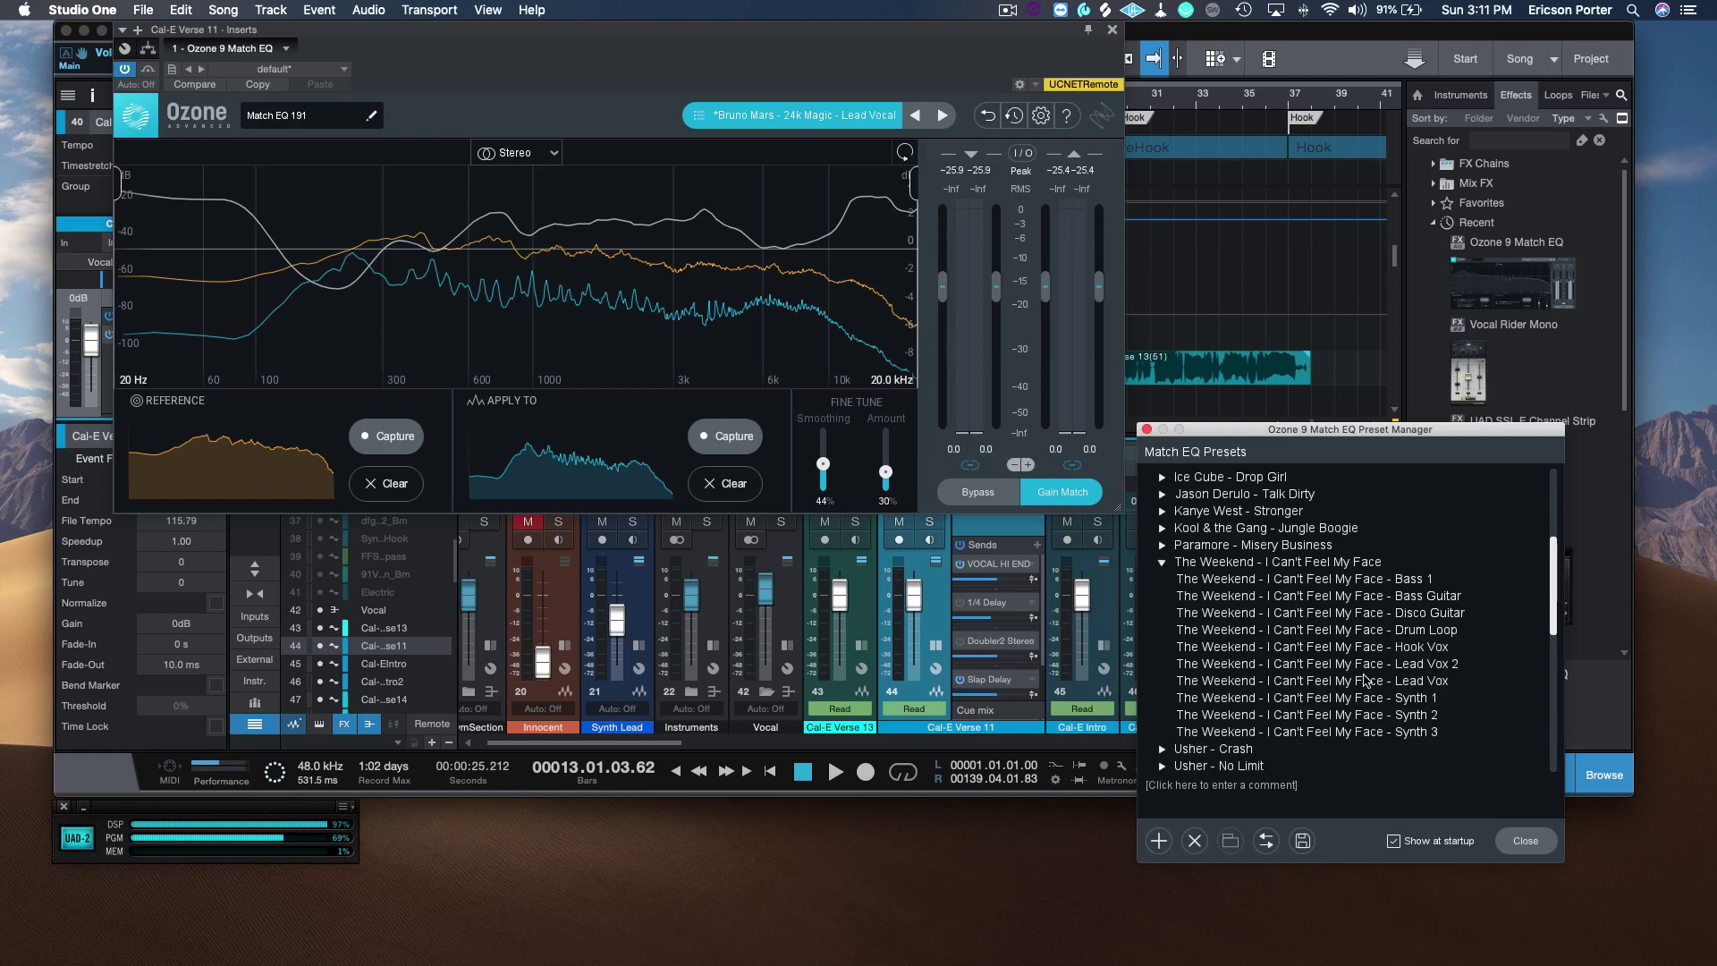
pyautogui.click(1365, 681)
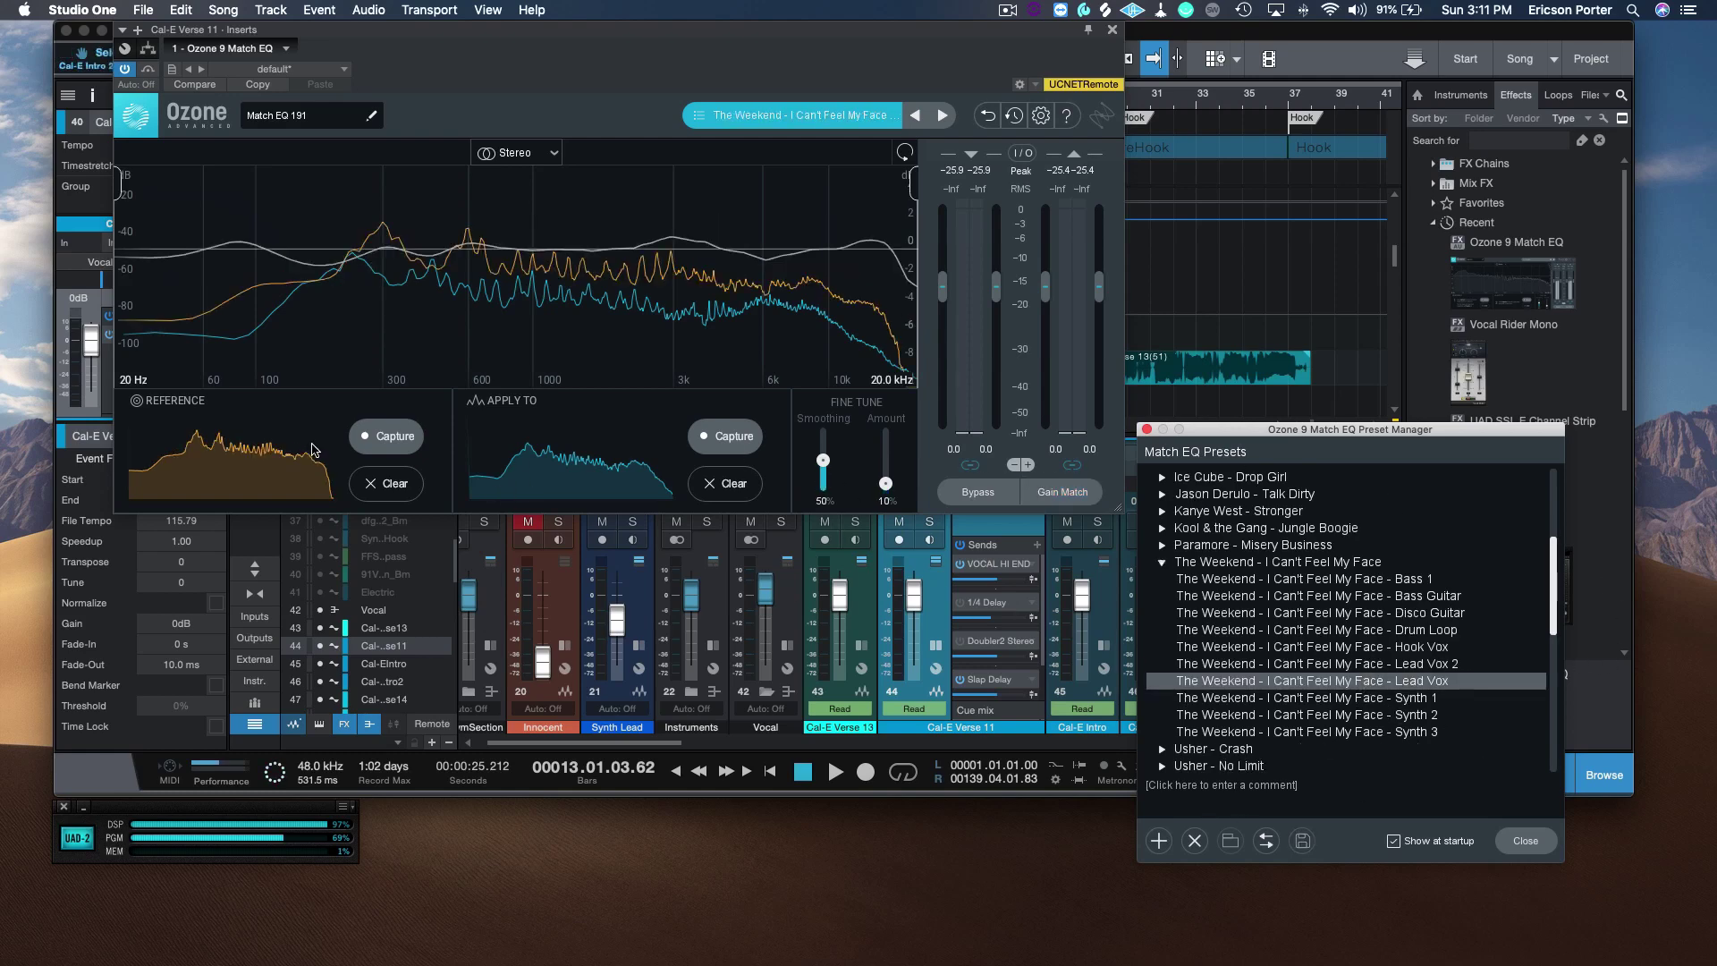
# Clear the Apply To snapshot and capture a new vocal spectrum while playing from Verse 1A.
pyautogui.click(720, 483)
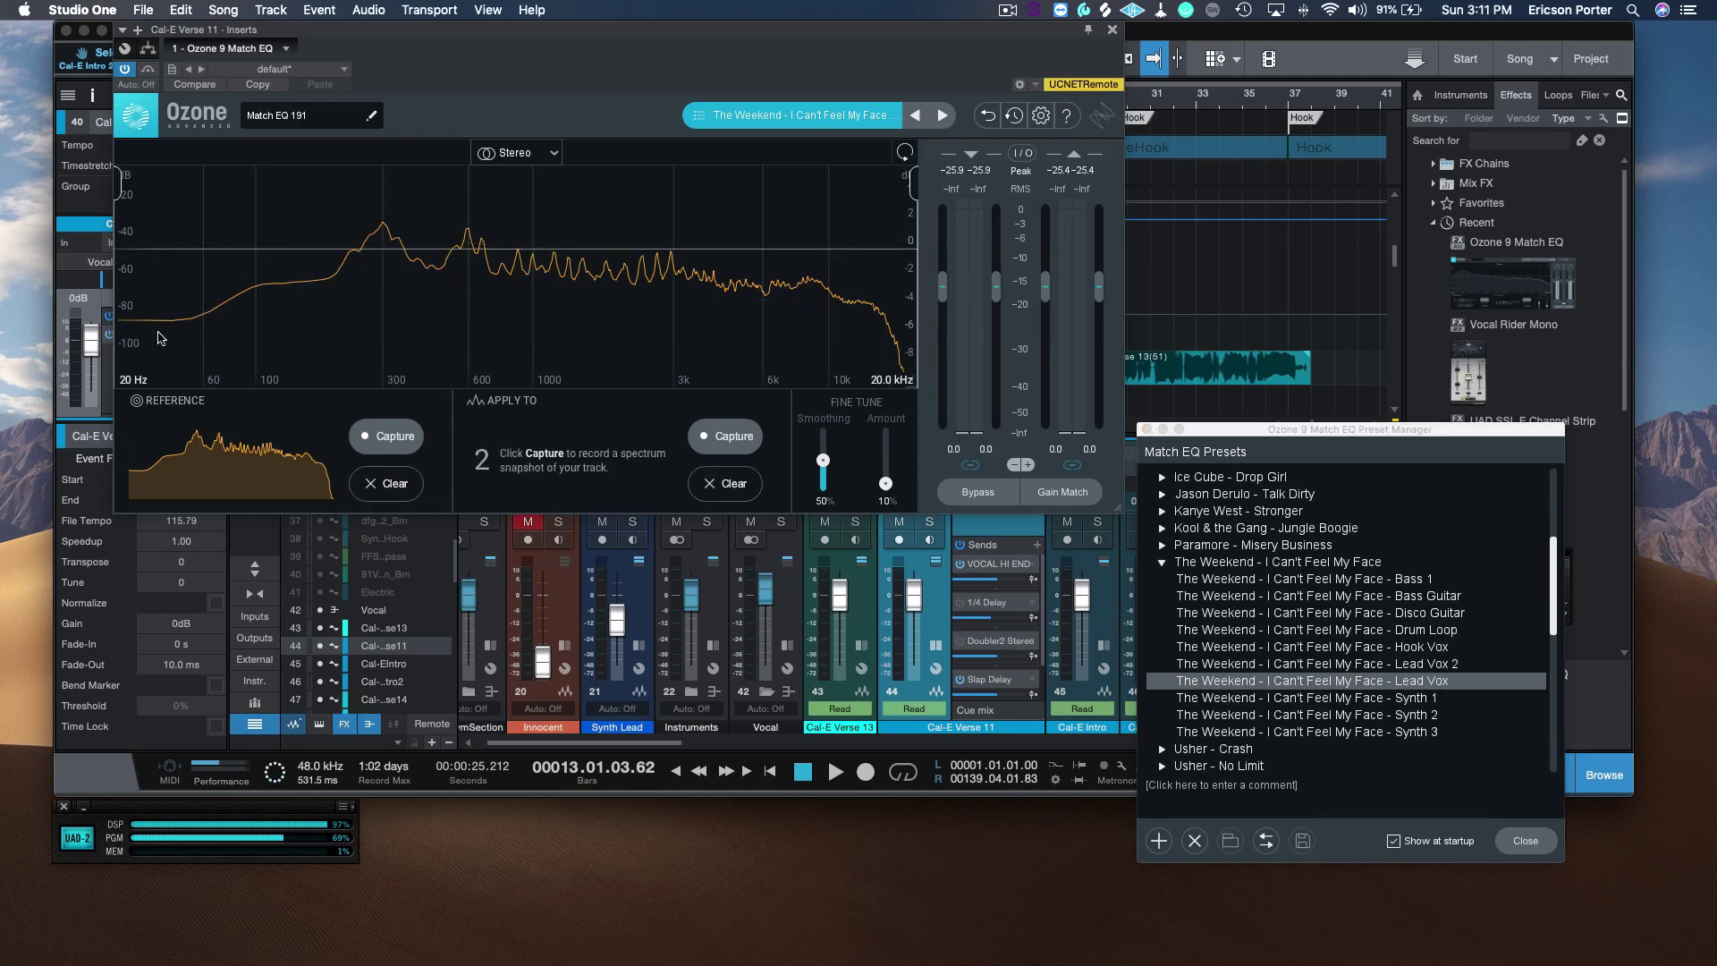
pyautogui.hscroll(1, 857, 539)
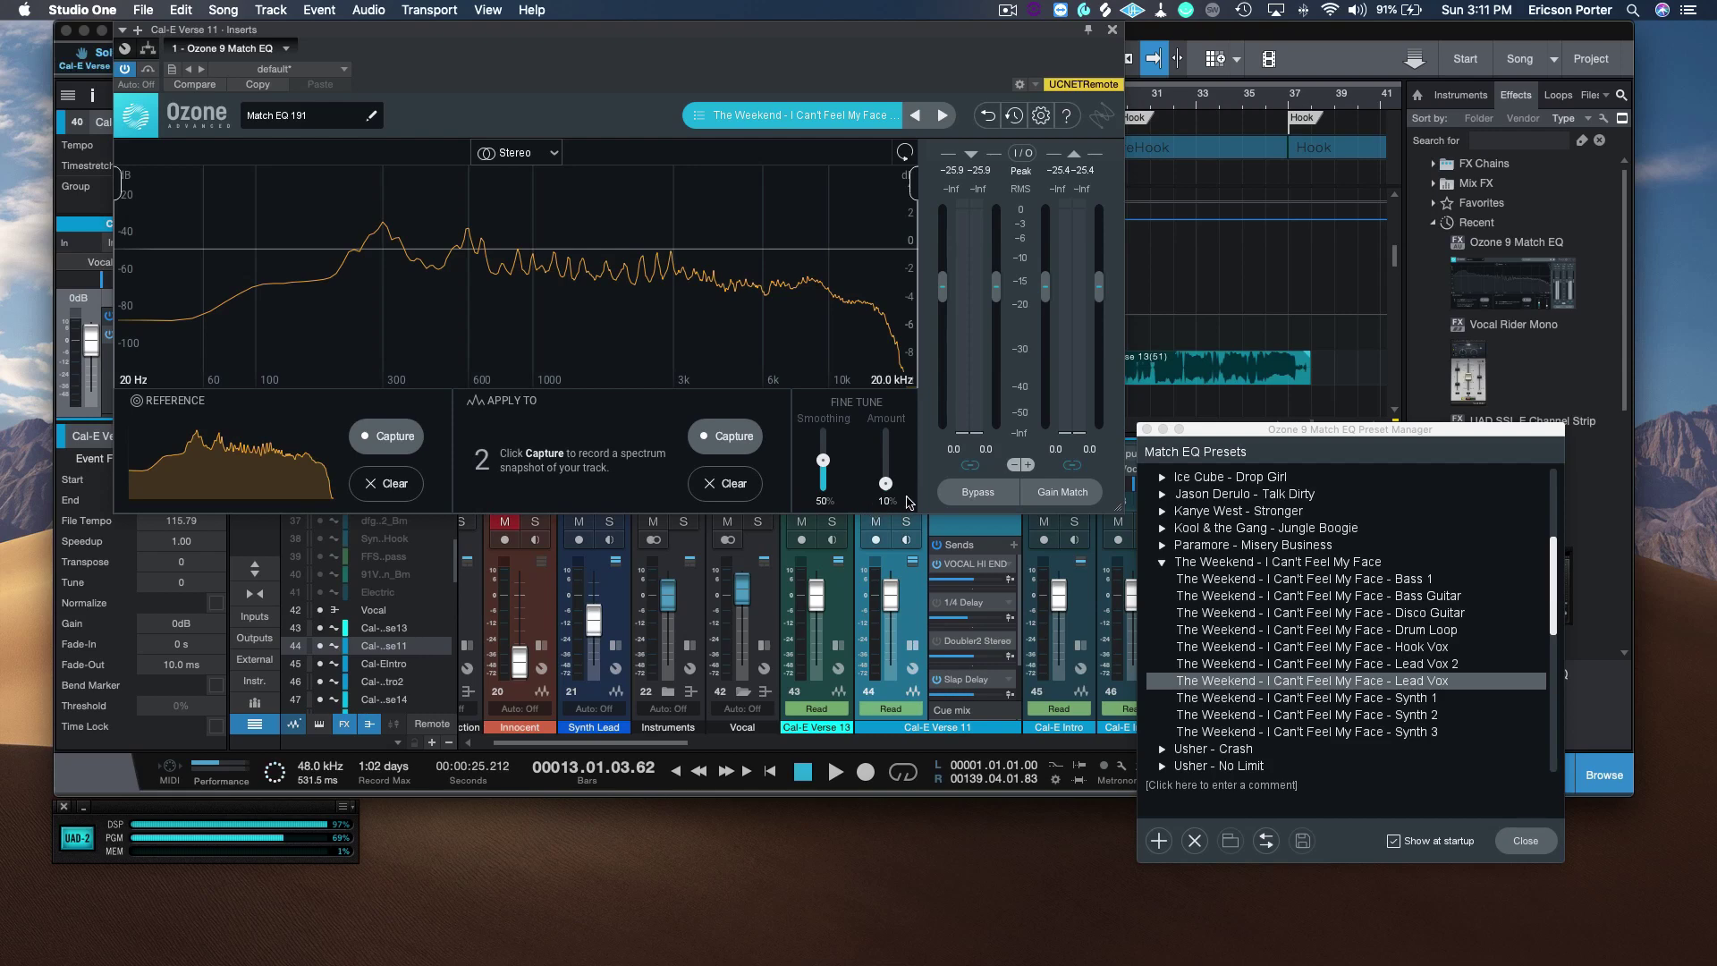
pyautogui.press('space')
pyautogui.click(726, 436)
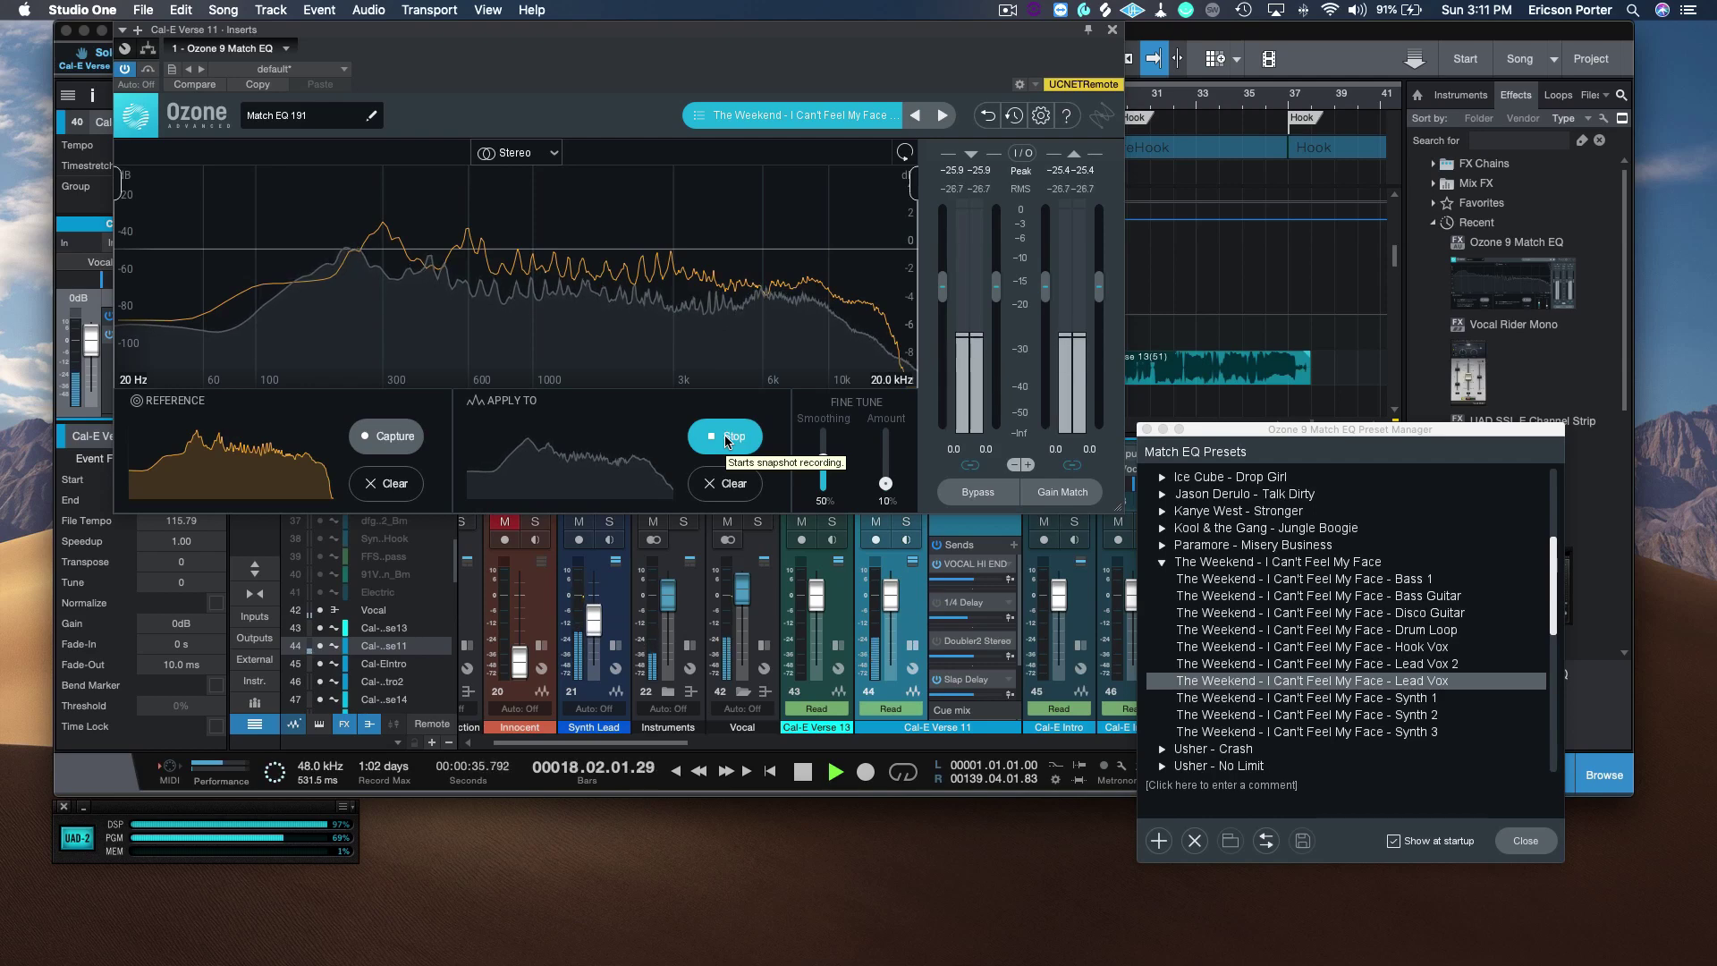
pyautogui.press('space')
pyautogui.click(726, 438)
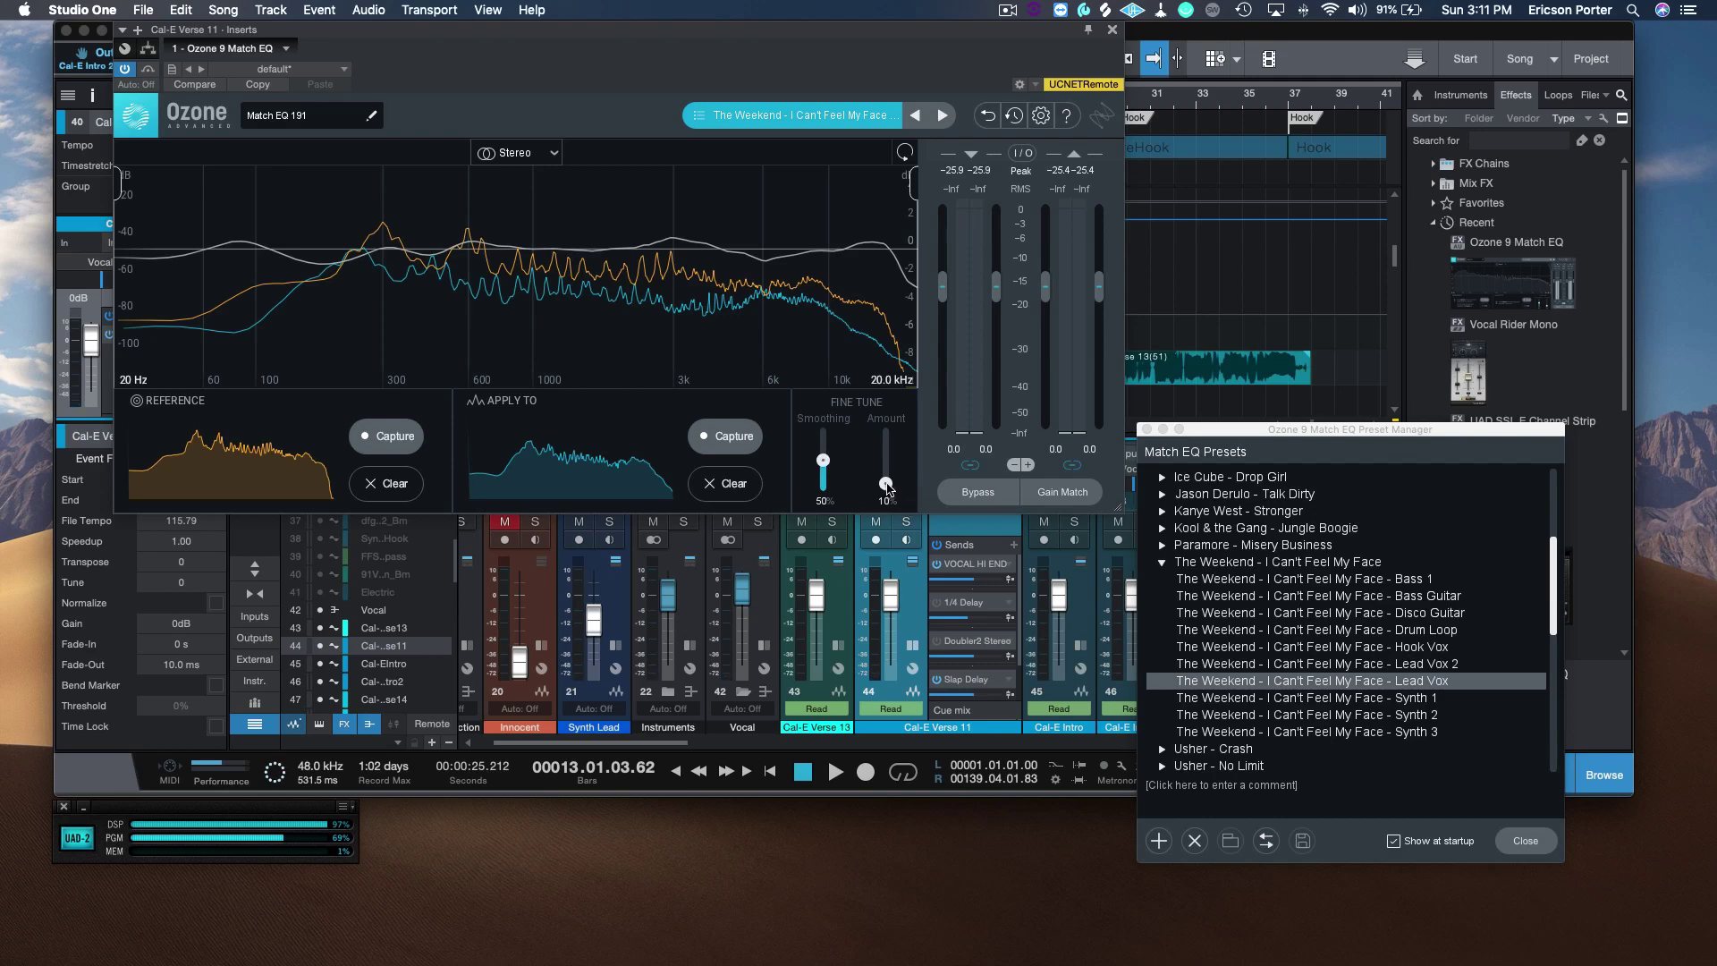
# Raise the Match EQ's Amount to 41%, comparing the vocal with the plug-in bypassed and active during playback.
pyautogui.moveTo(888, 487)
pyautogui.mouseDown()
pyautogui.moveTo(892, 460)
pyautogui.moveTo(895, 481)
pyautogui.mouseUp()
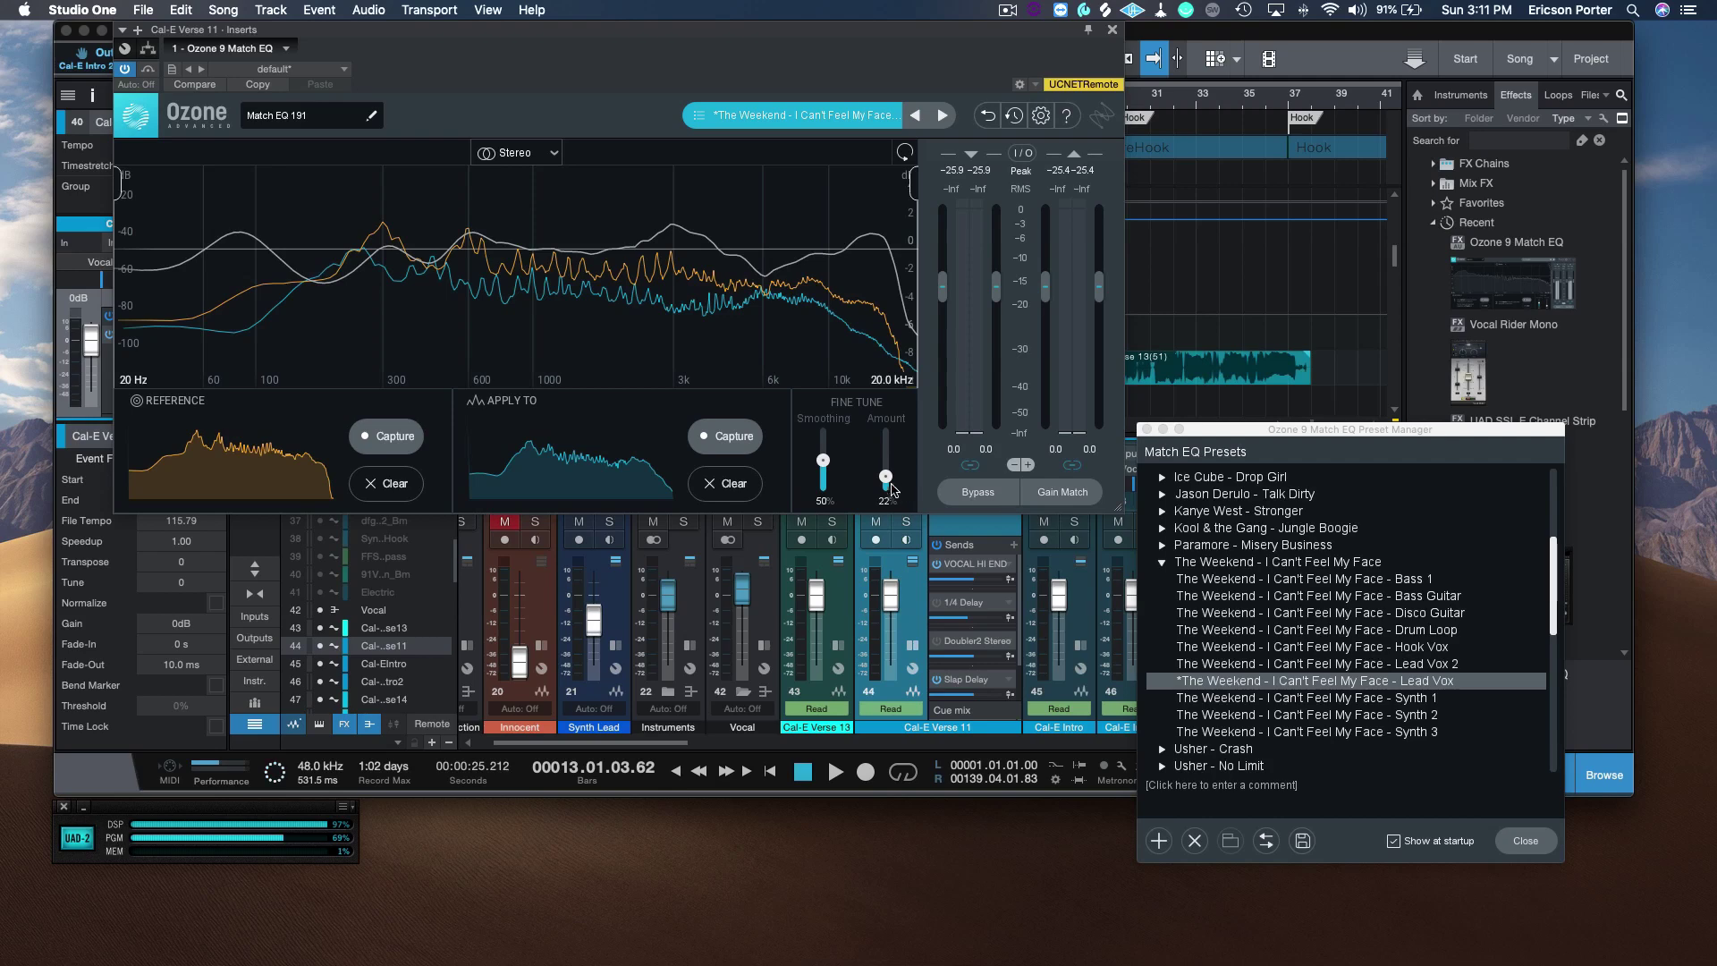
pyautogui.moveTo(893, 491); pyautogui.dragTo(888, 475)
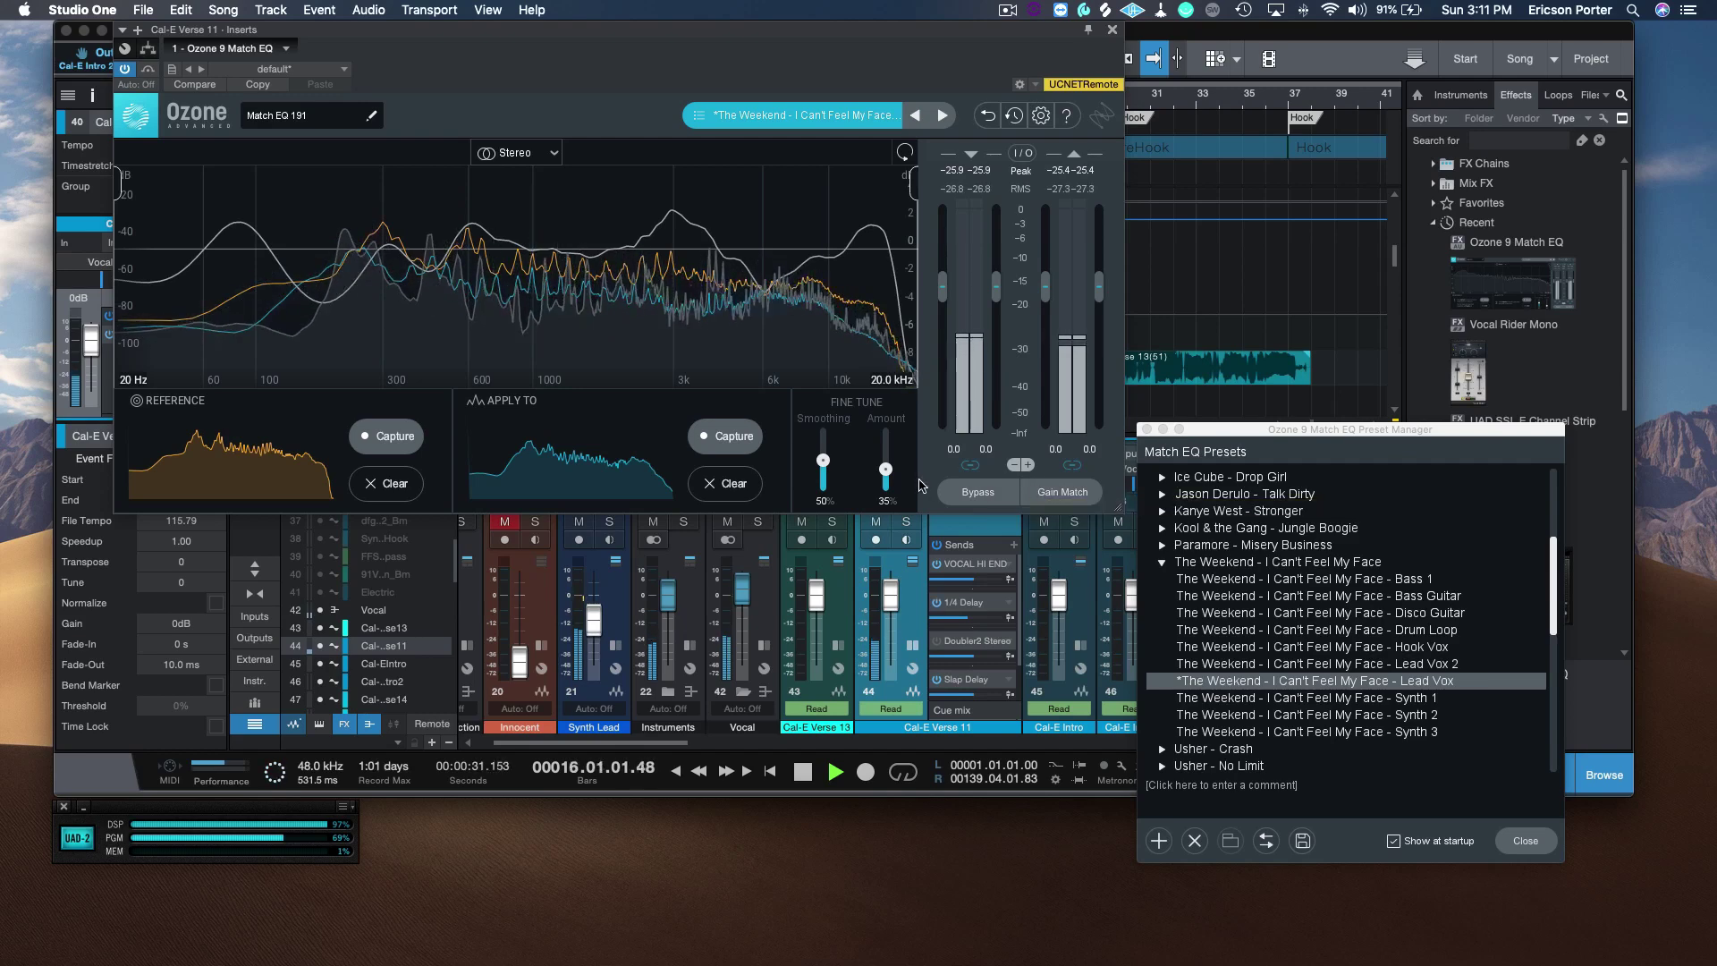
pyautogui.click(979, 493)
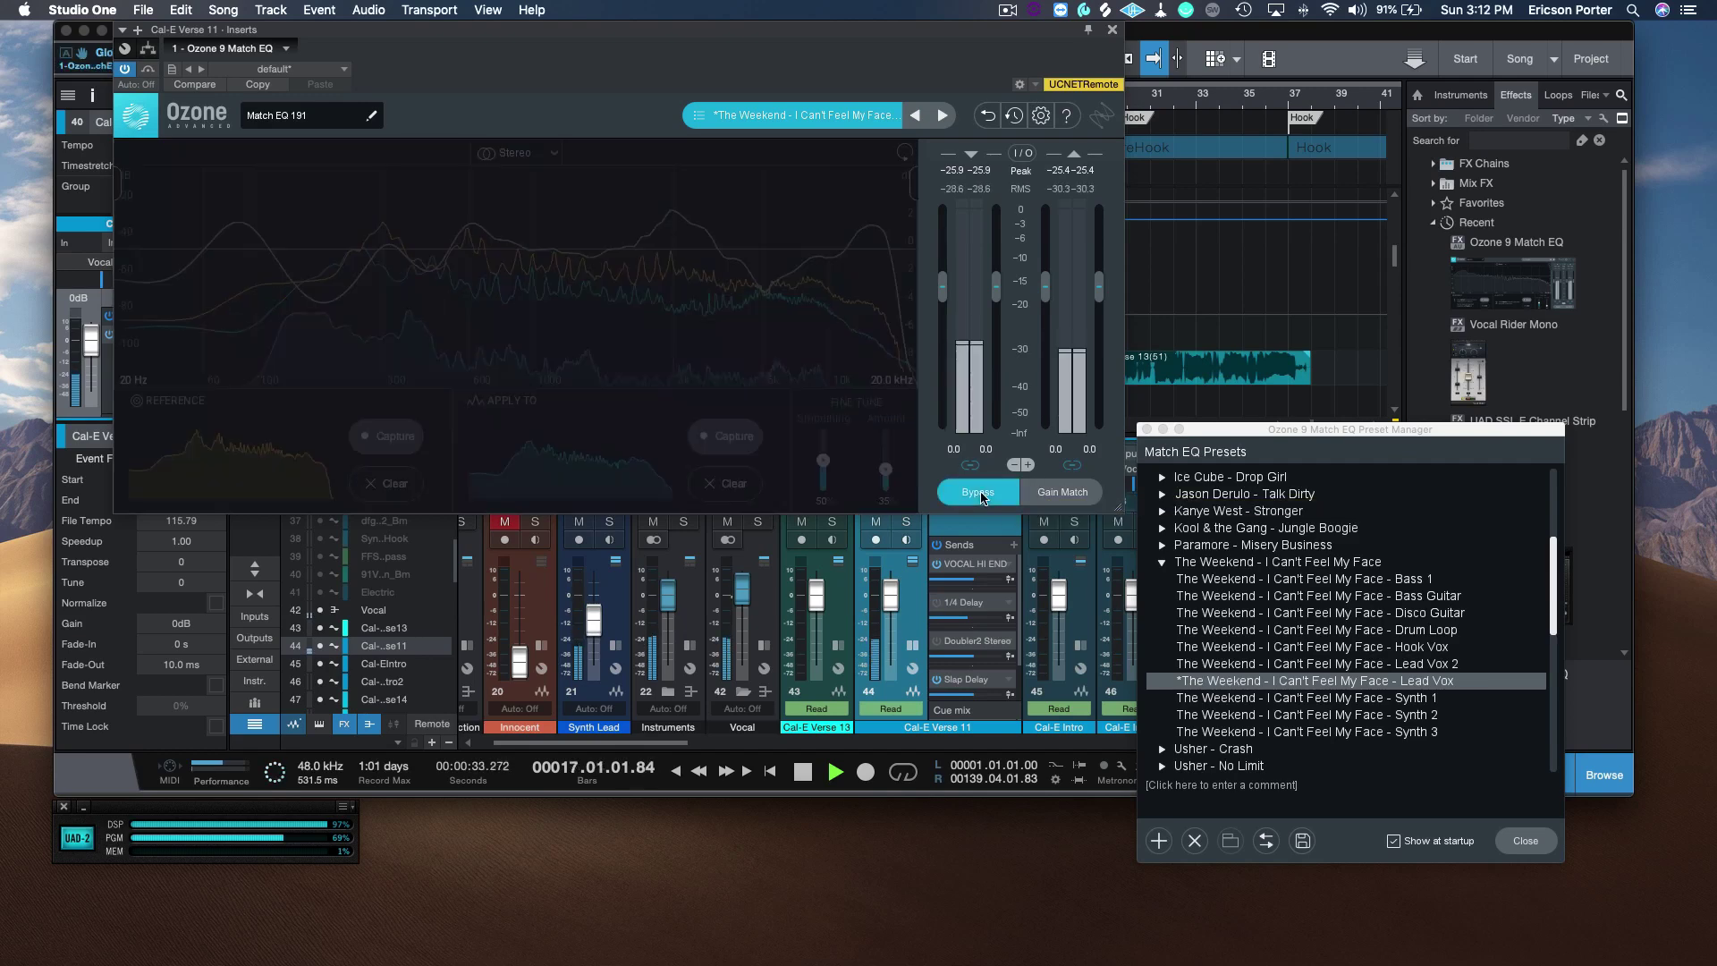
pyautogui.click(959, 495)
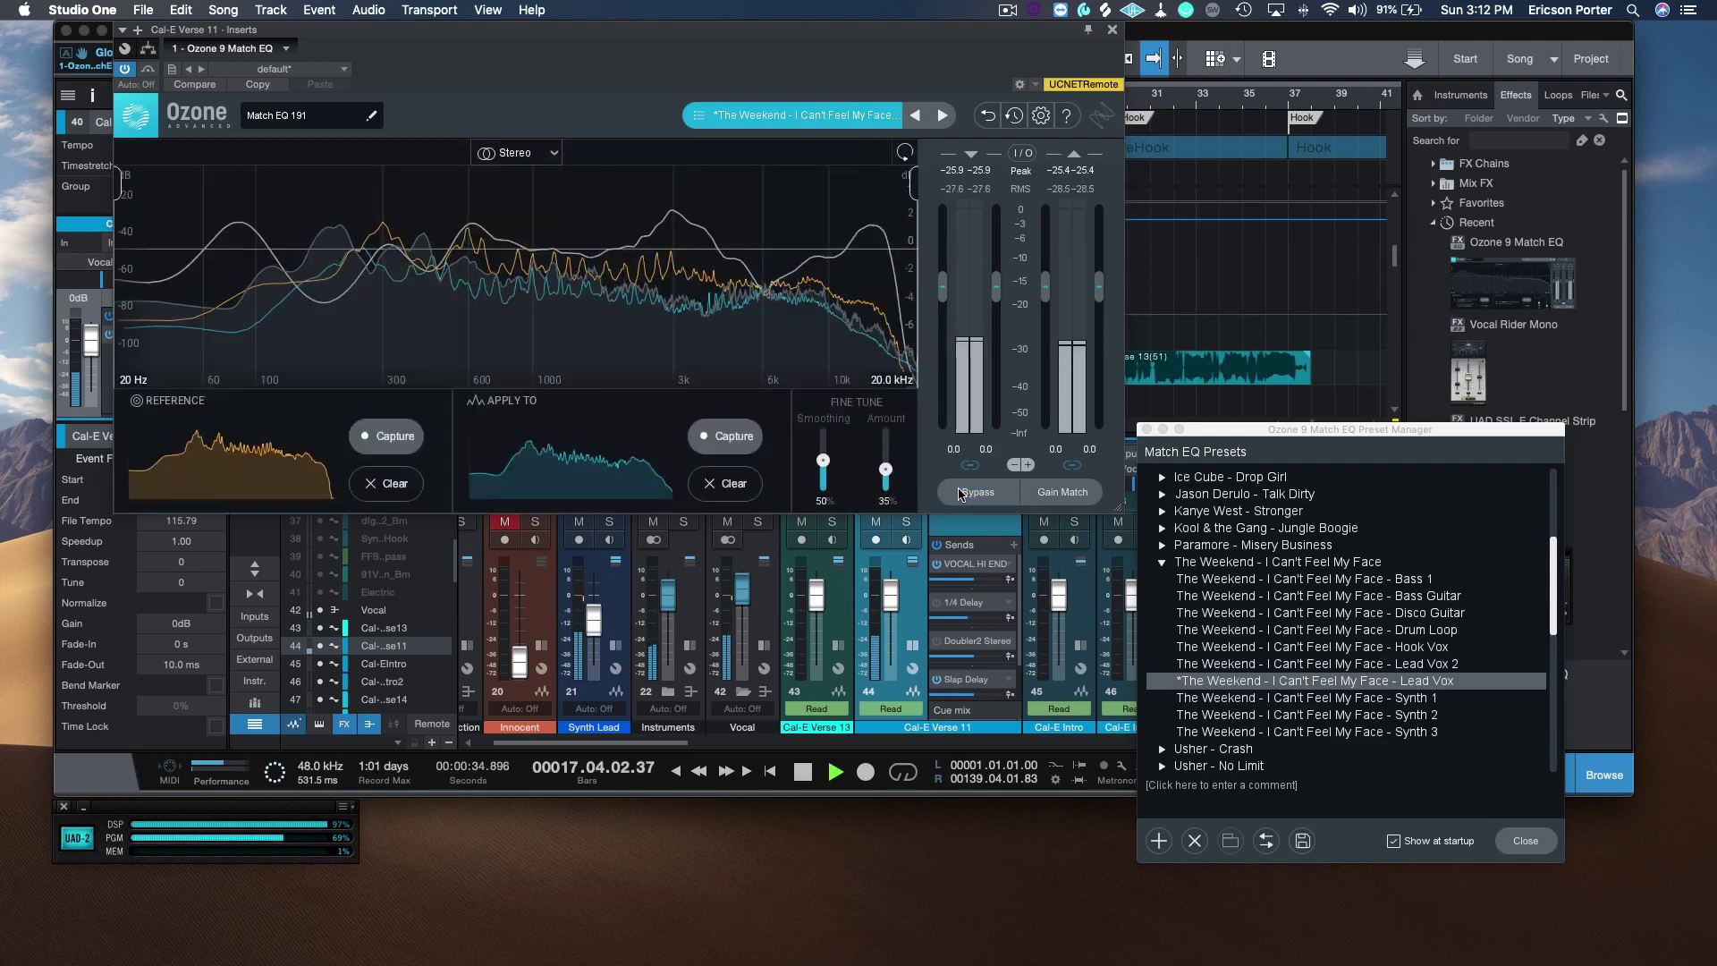
pyautogui.moveTo(886, 472); pyautogui.dragTo(885, 465)
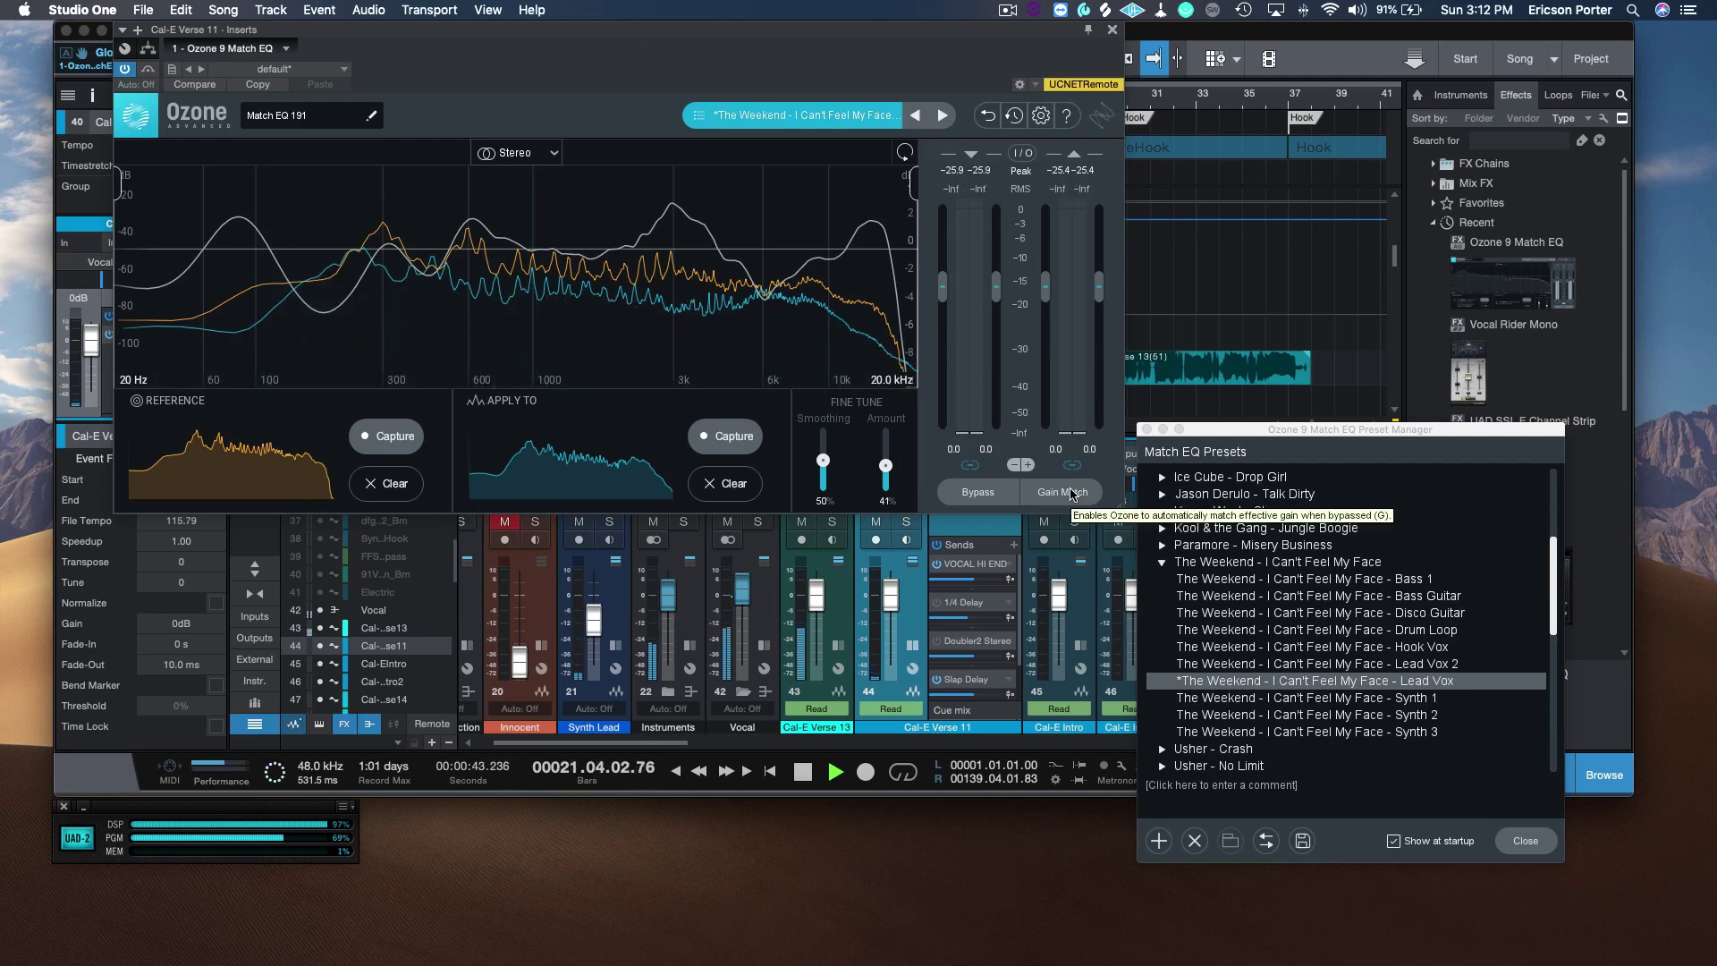
pyautogui.press('space')
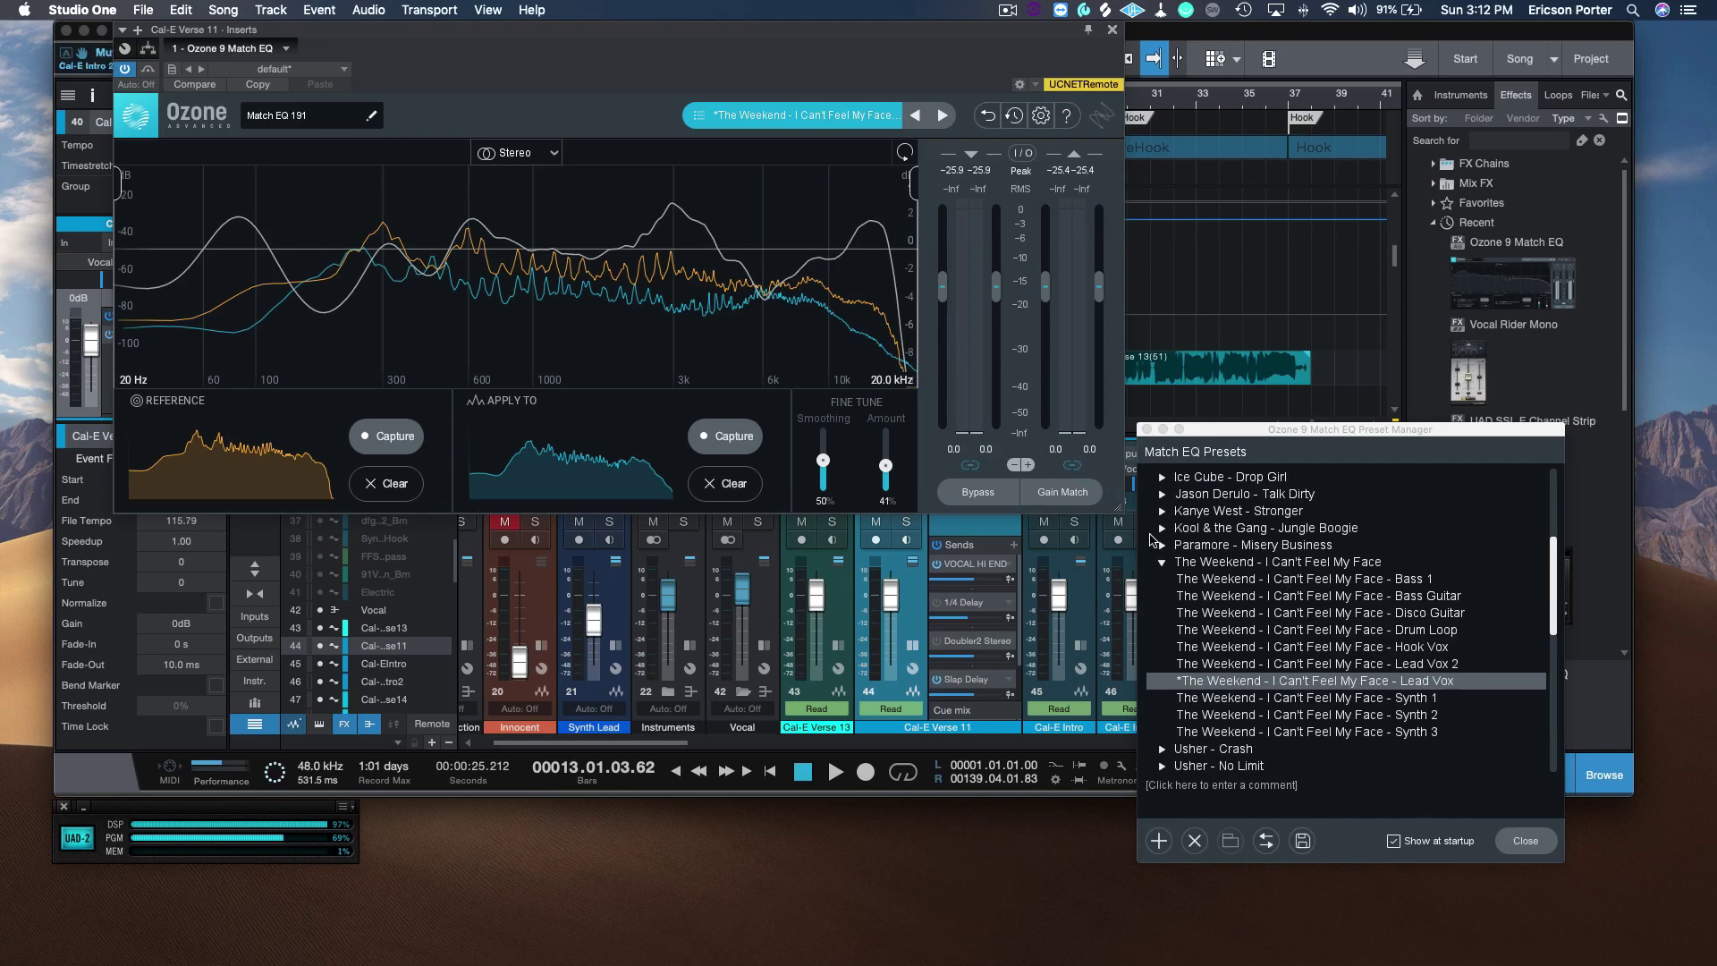
# Collapse The Weekend preset folder, expand Bruno Mars - 24k, and close the vocal's Match EQ window.
pyautogui.click(1161, 562)
pyautogui.scroll(4, 1193, 505)
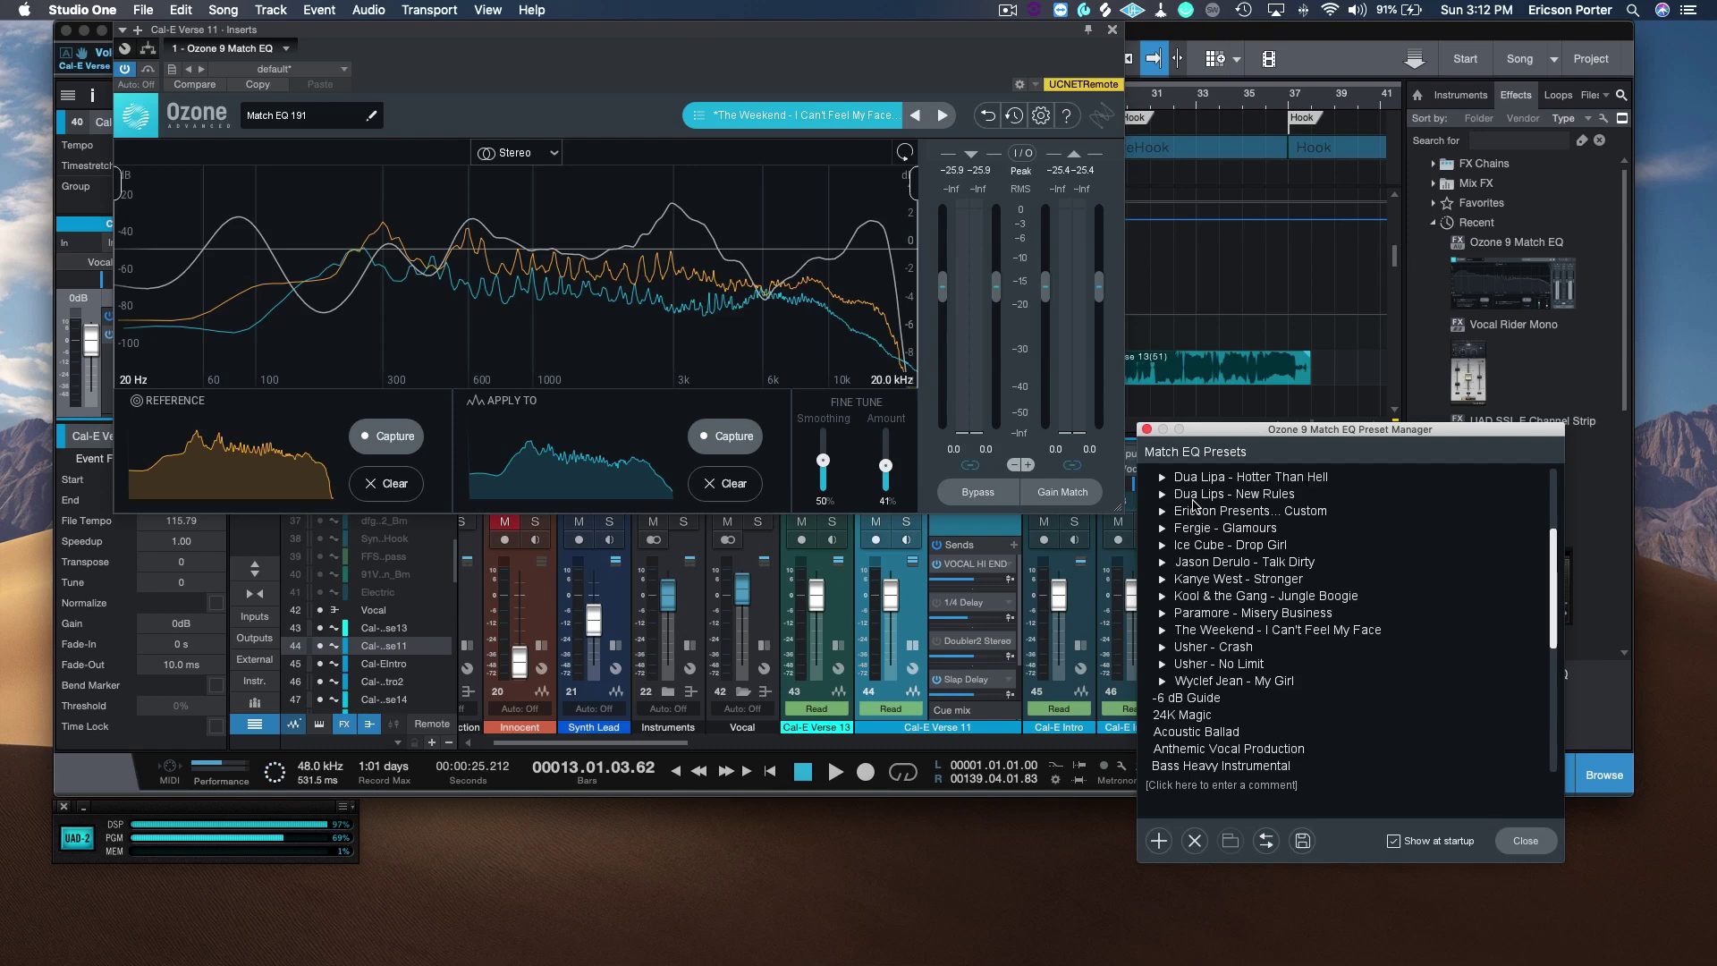
pyautogui.scroll(1, 1194, 506)
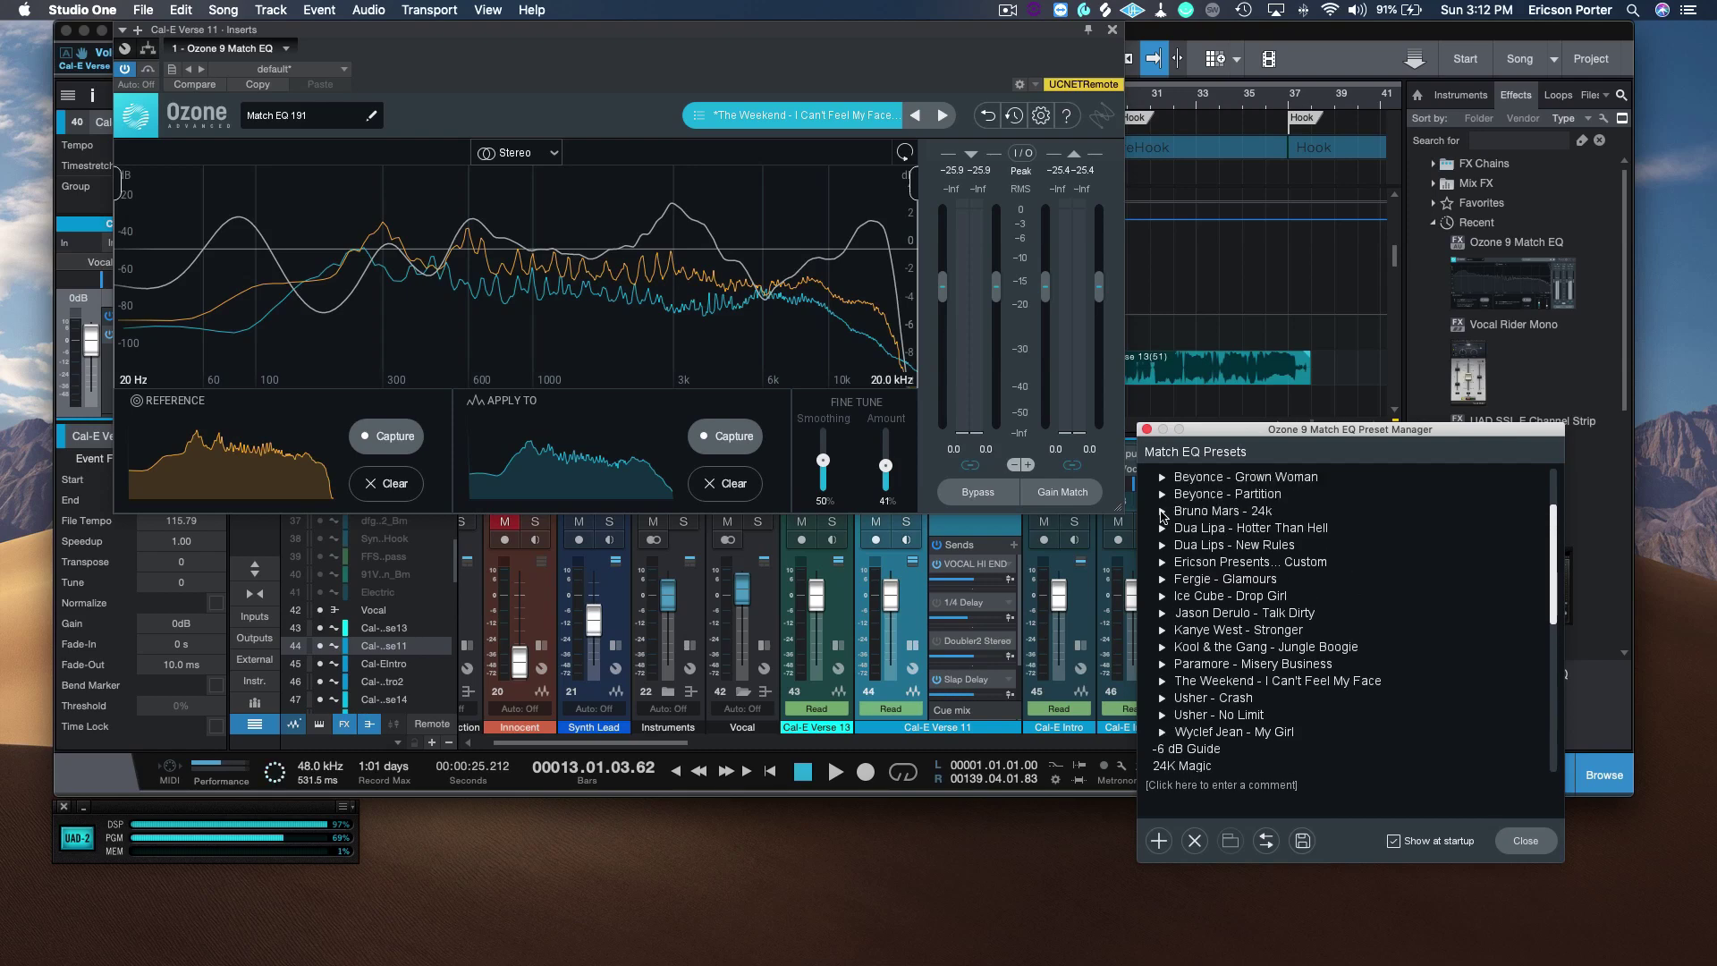
pyautogui.click(1161, 512)
pyautogui.click(1113, 31)
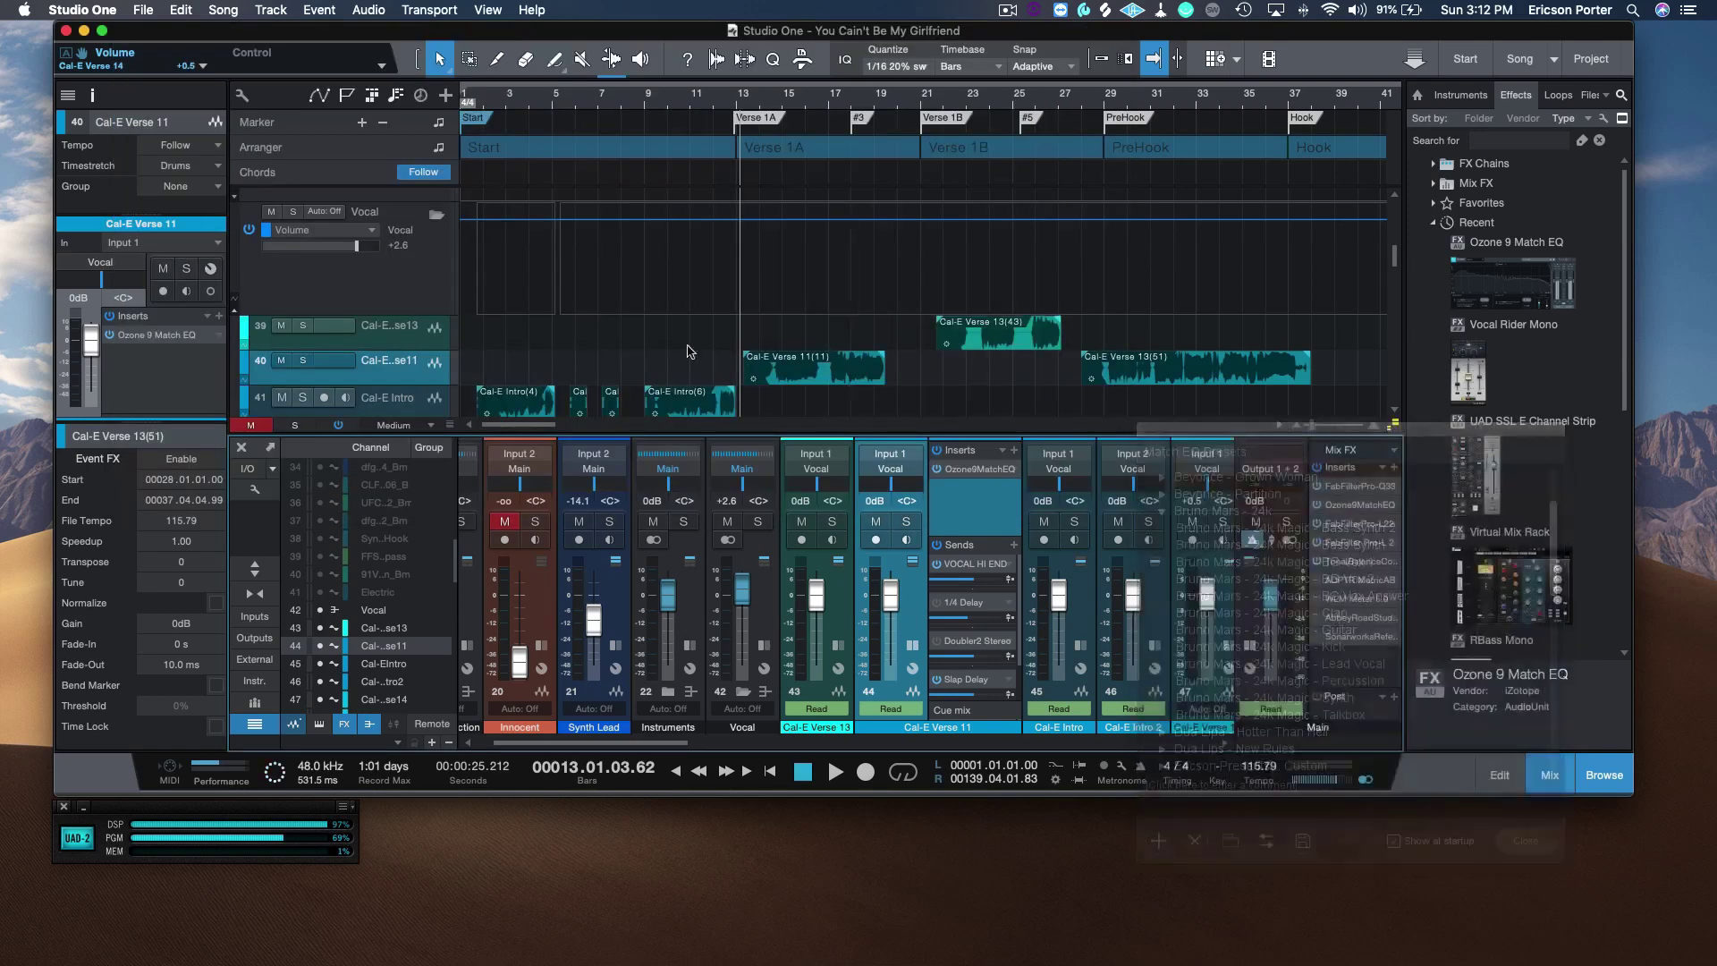
# Expand the Rythym Section folder track and add Ozone 9 Match EQ to the Kick Drum channel's inserts.
pyautogui.scroll(3, 558, 242)
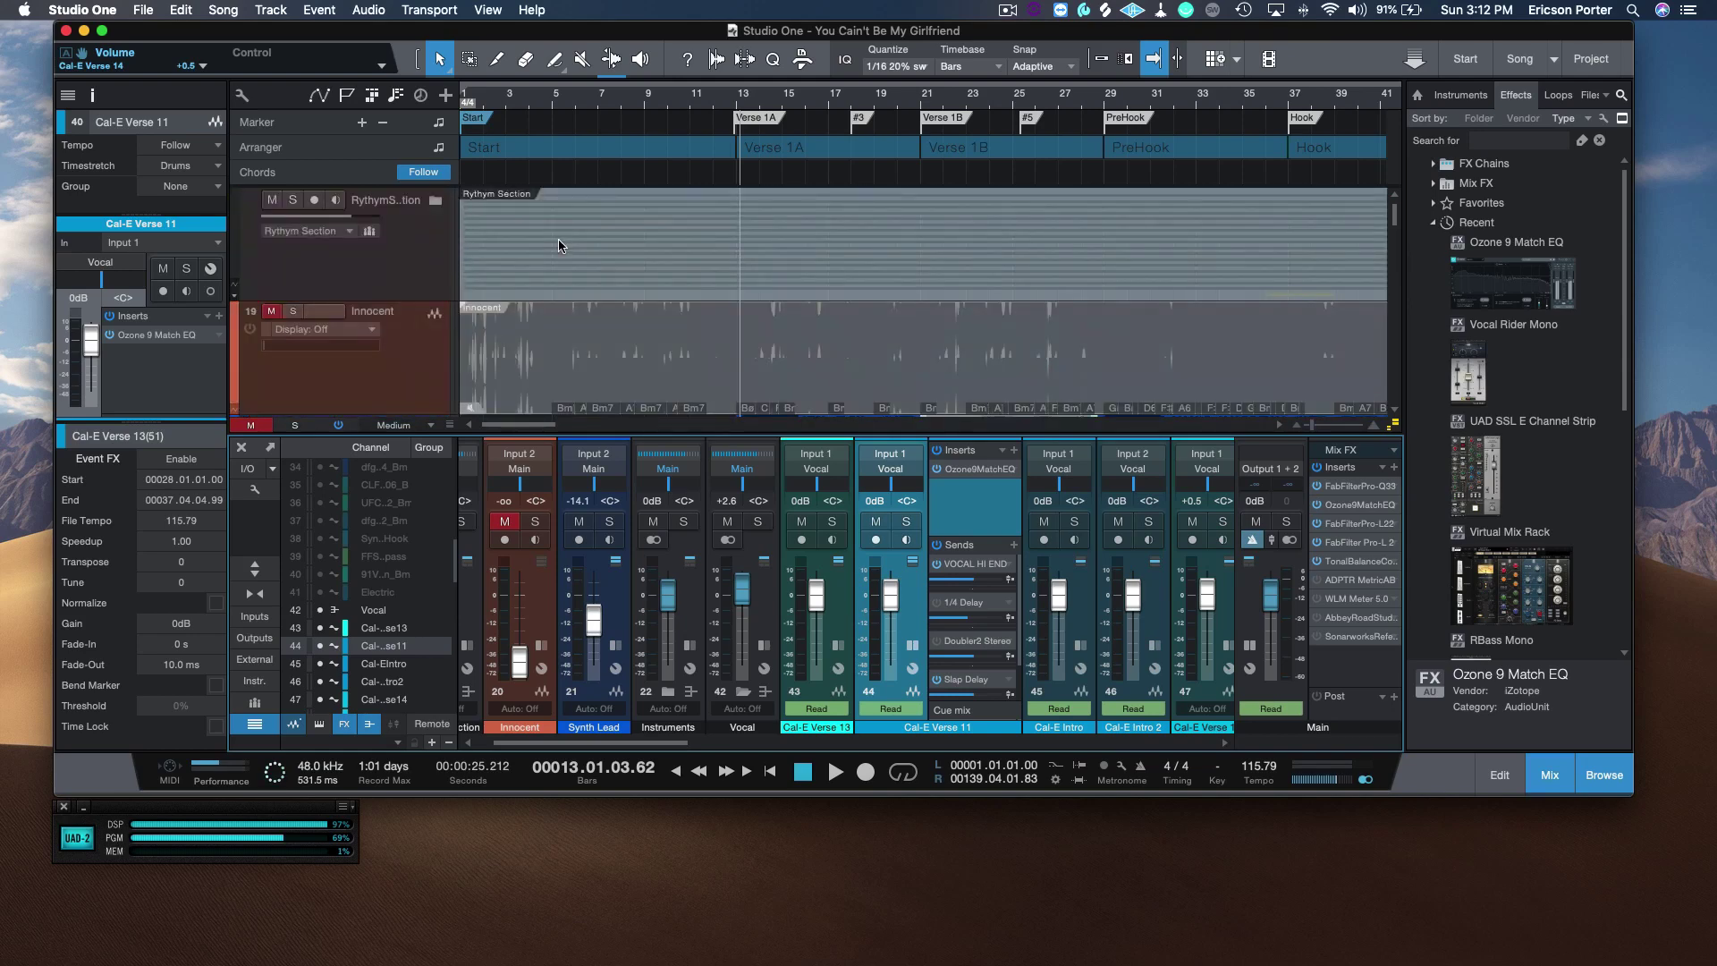
pyautogui.click(436, 202)
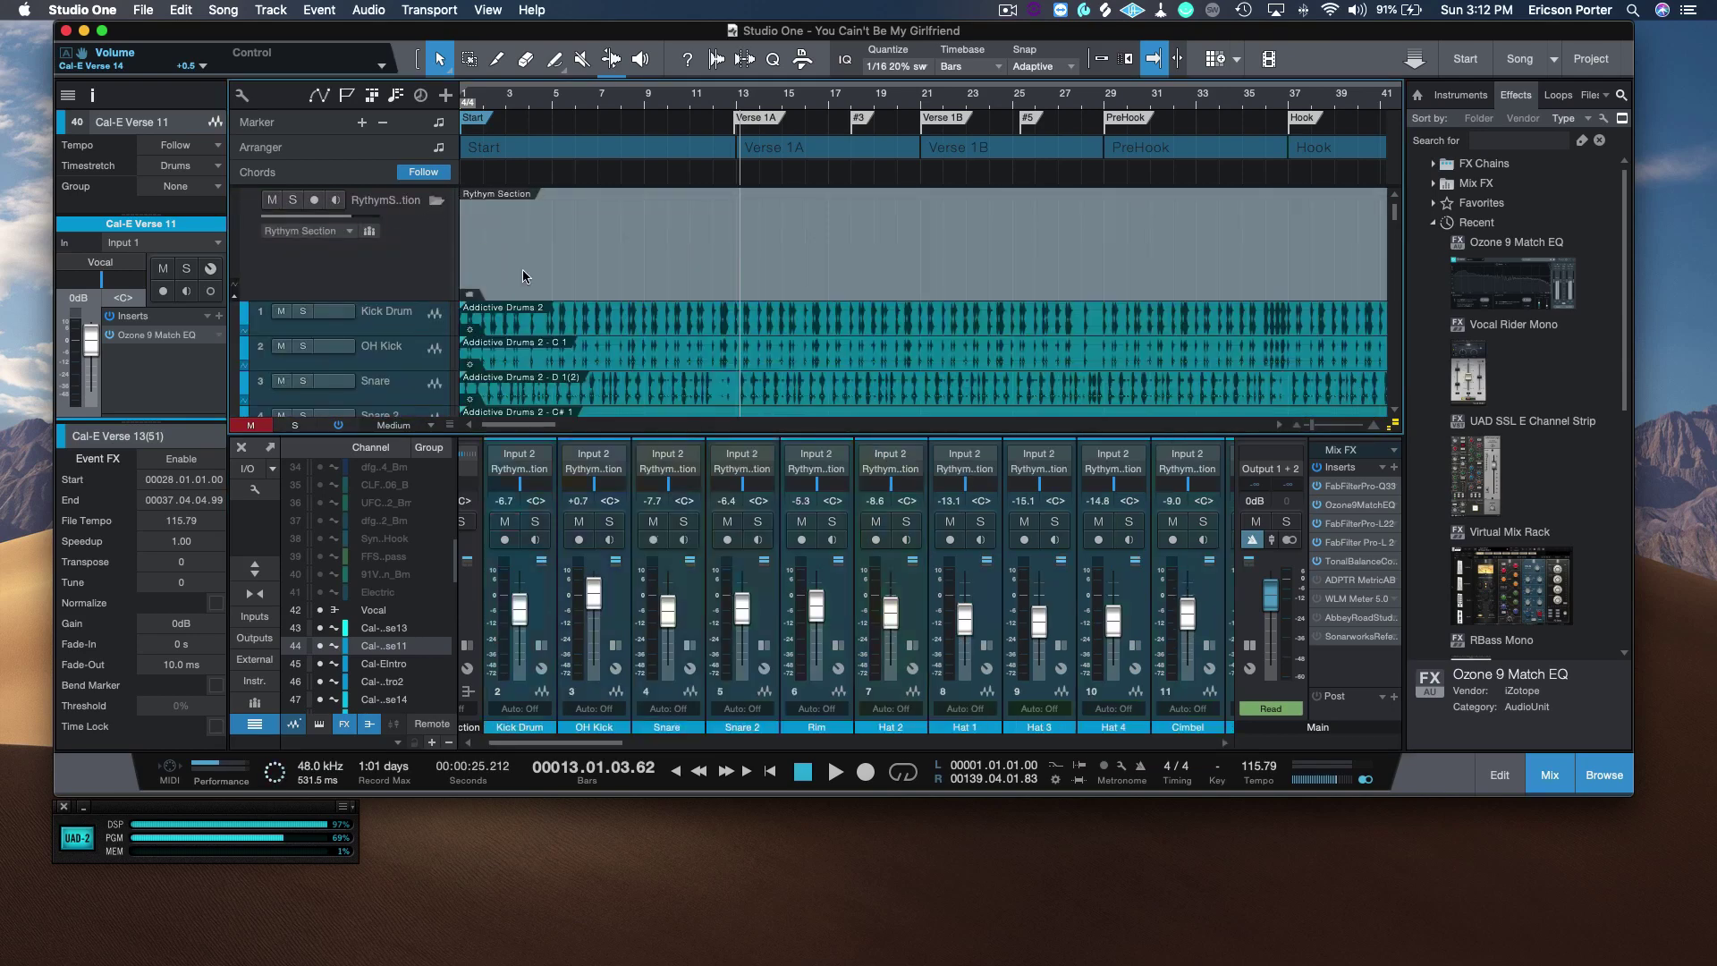
pyautogui.click(426, 271)
pyautogui.click(428, 258)
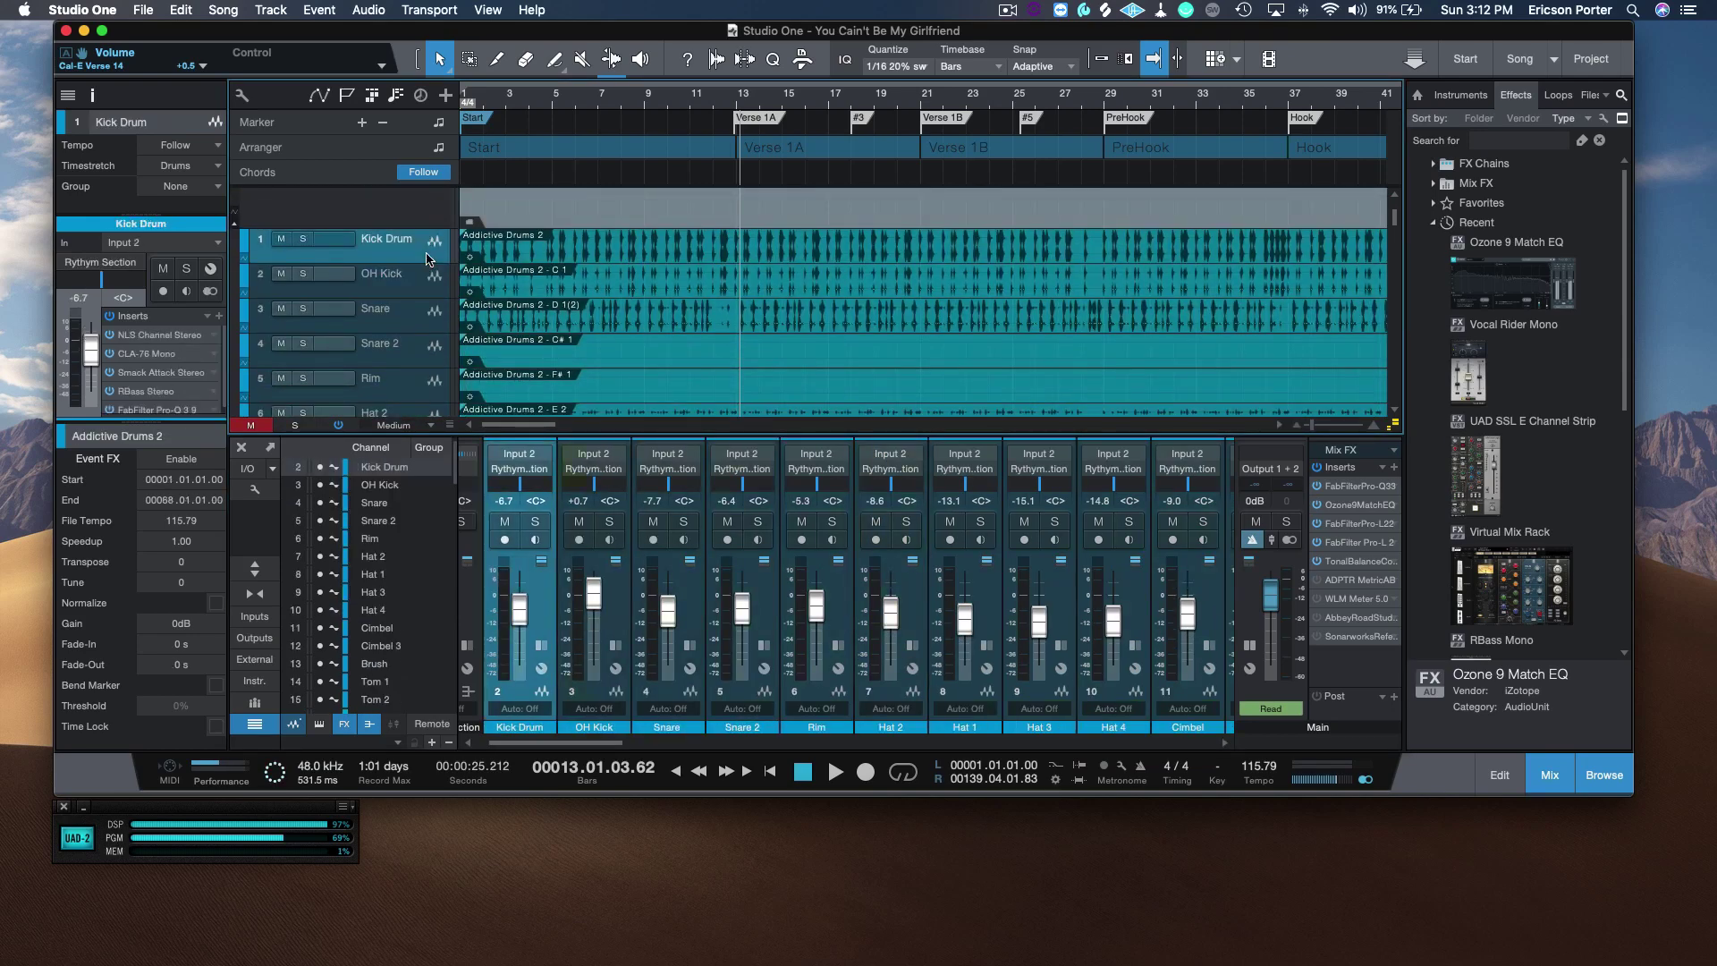
pyautogui.hscroll(1, 700, 560)
pyautogui.scroll(-1, 419, 268)
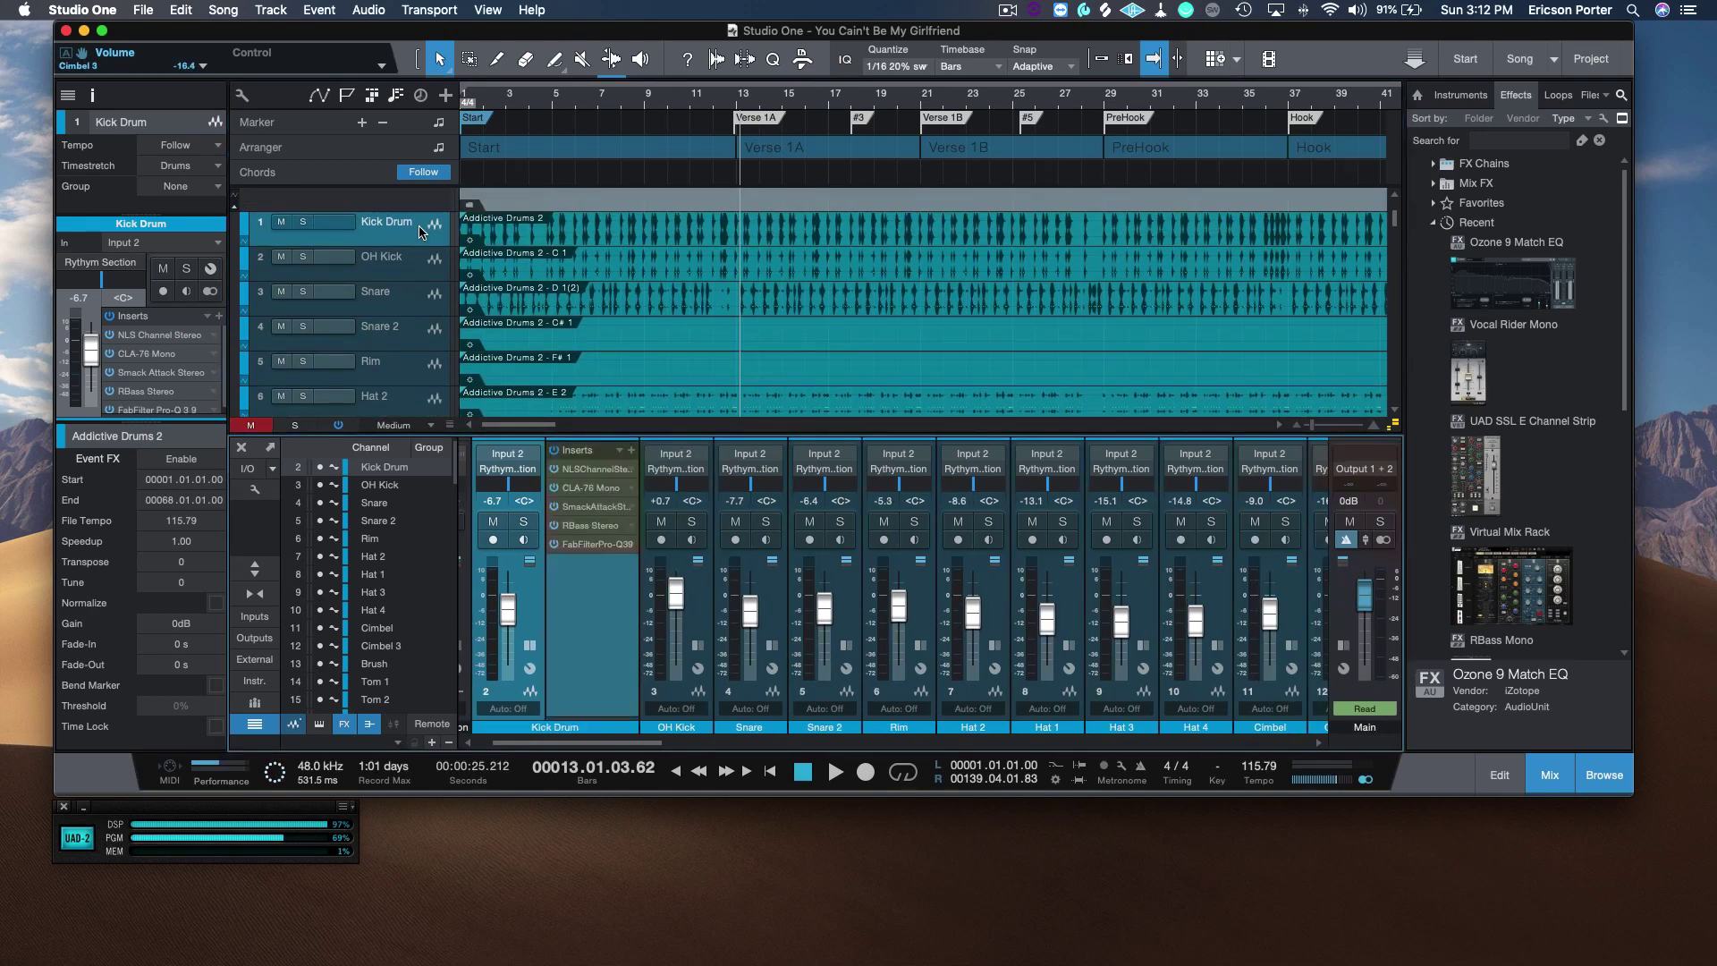
pyautogui.scroll(-1, 912, 374)
pyautogui.moveTo(1546, 280); pyautogui.dragTo(582, 600)
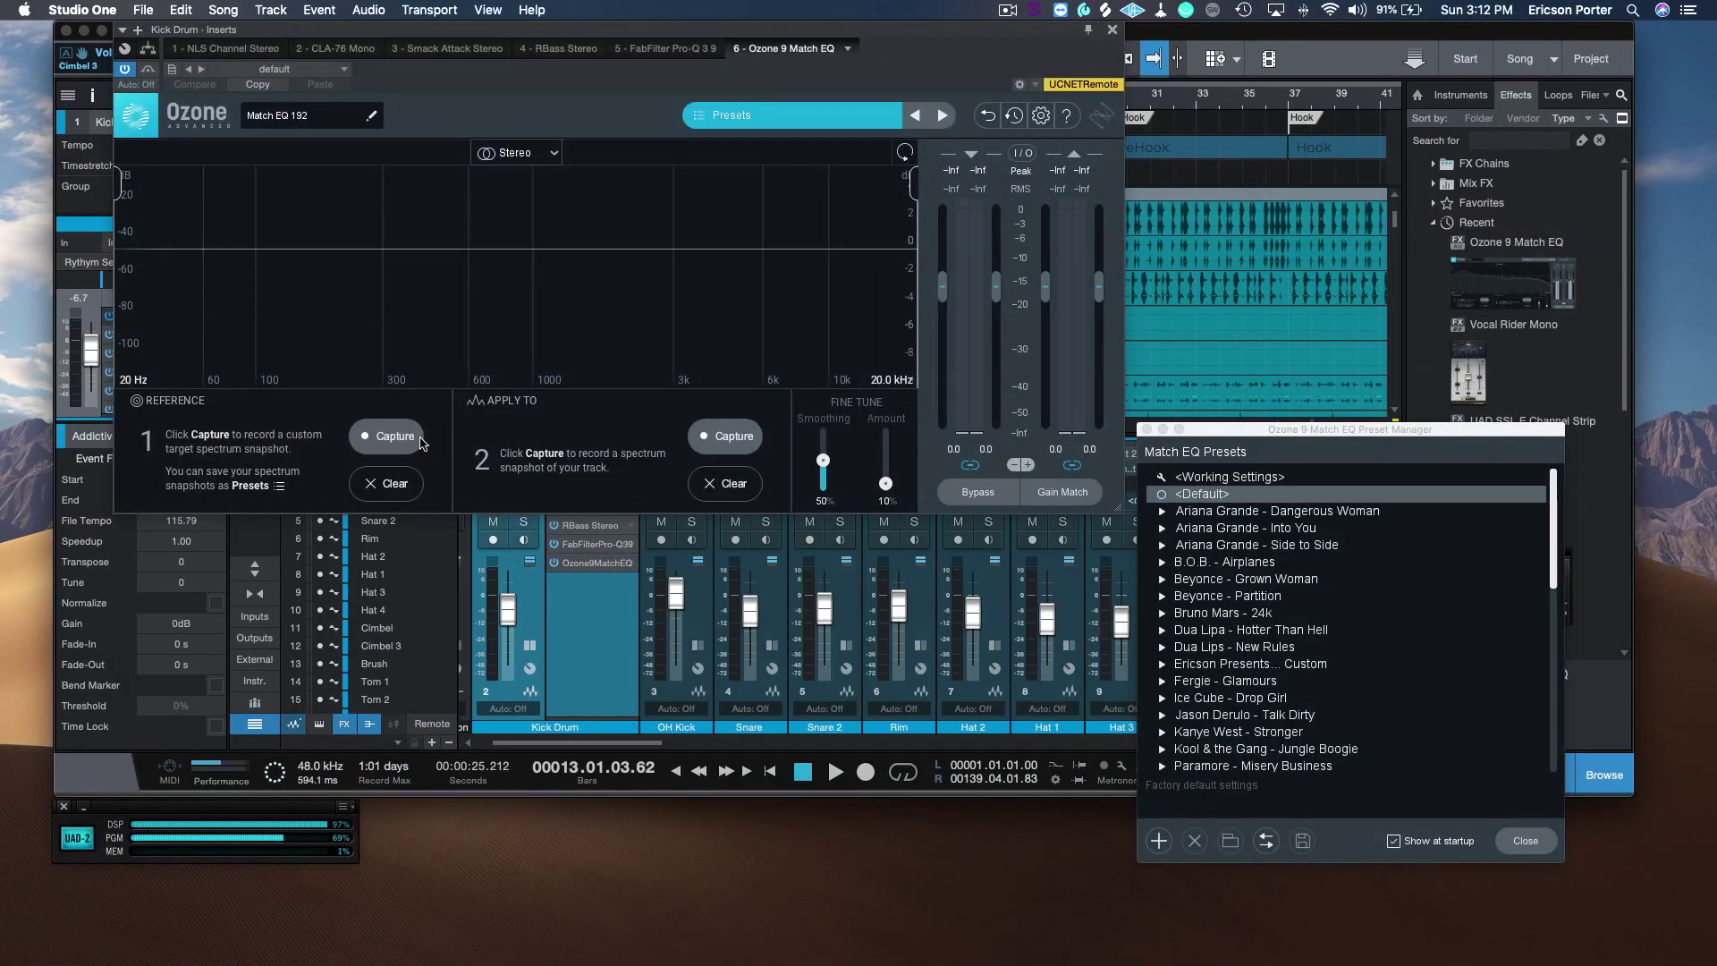
# Load the Bruno Mars - 24k Magic - Kick preset as the kick's reference and close the preset manager.
pyautogui.click(702, 124)
pyautogui.click(703, 122)
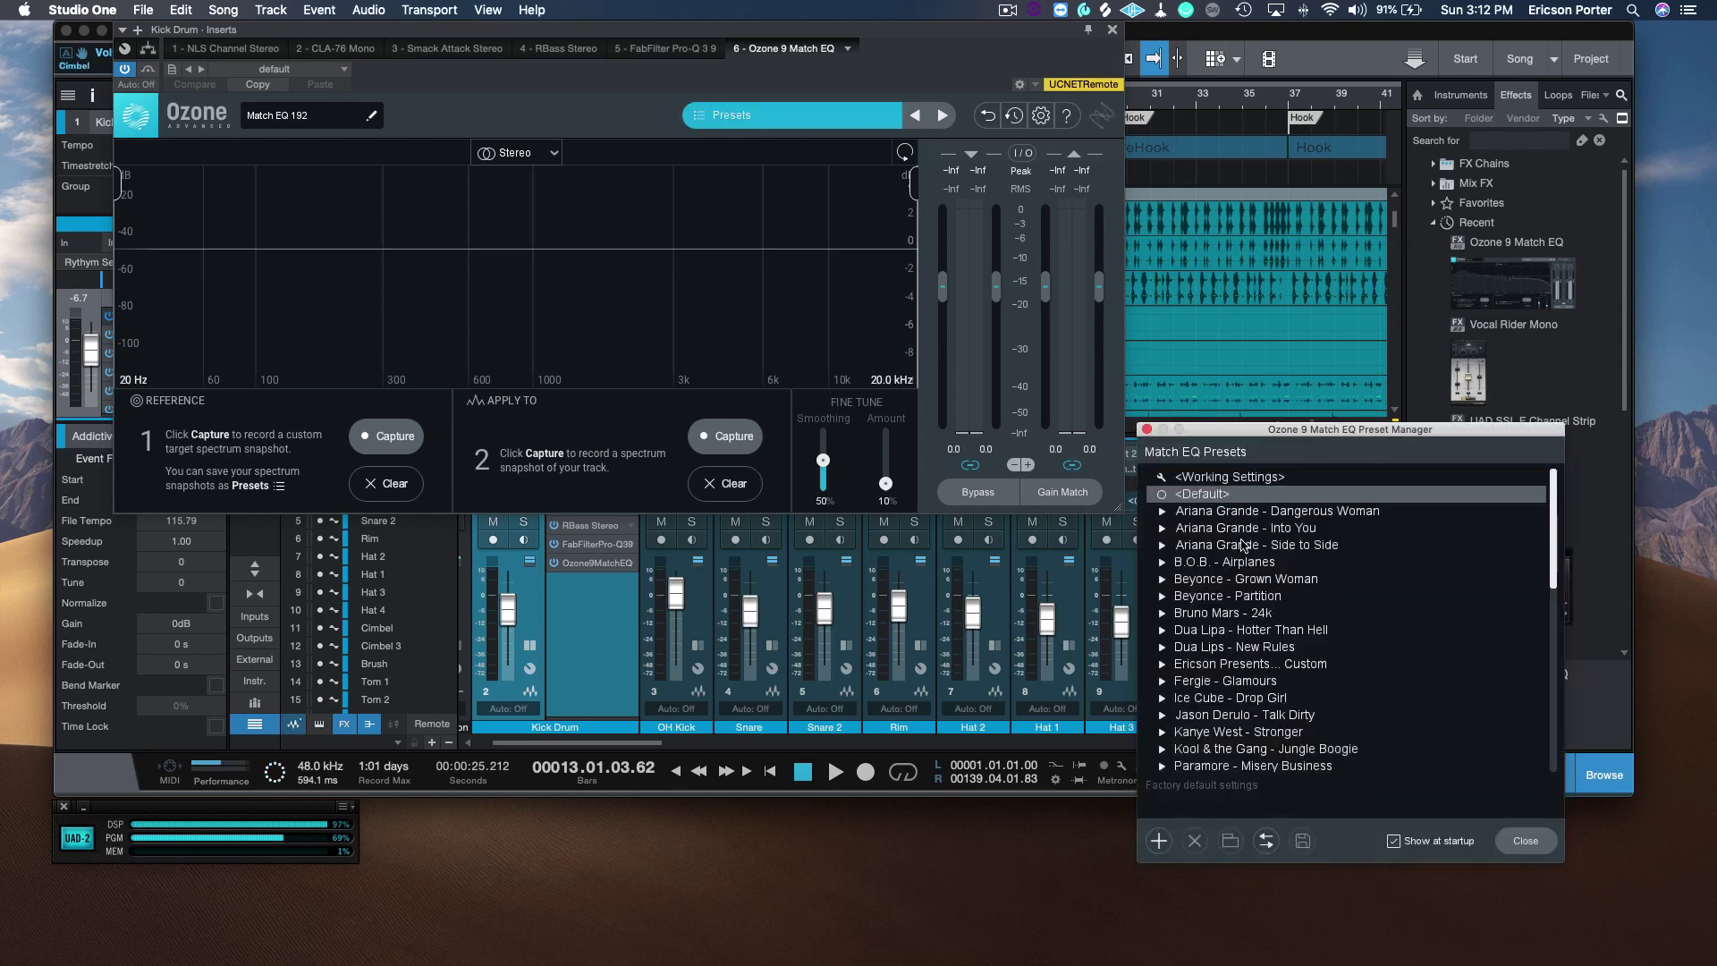
pyautogui.click(1162, 612)
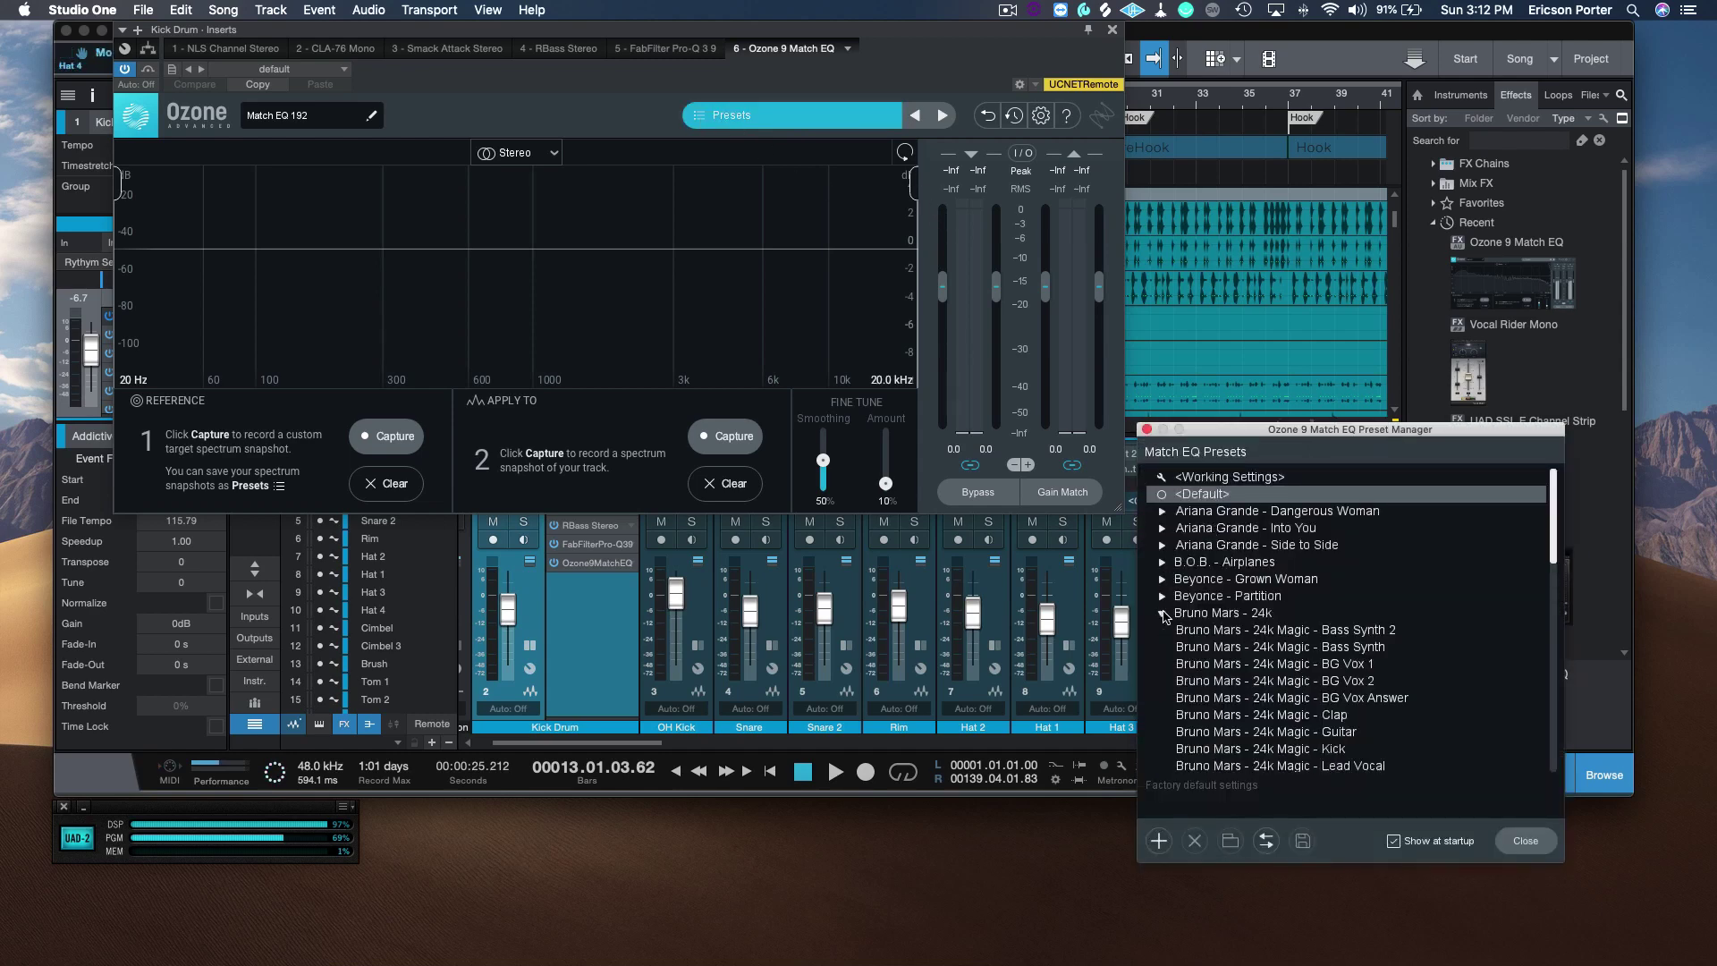
pyautogui.scroll(-3, 1243, 636)
pyautogui.click(1351, 698)
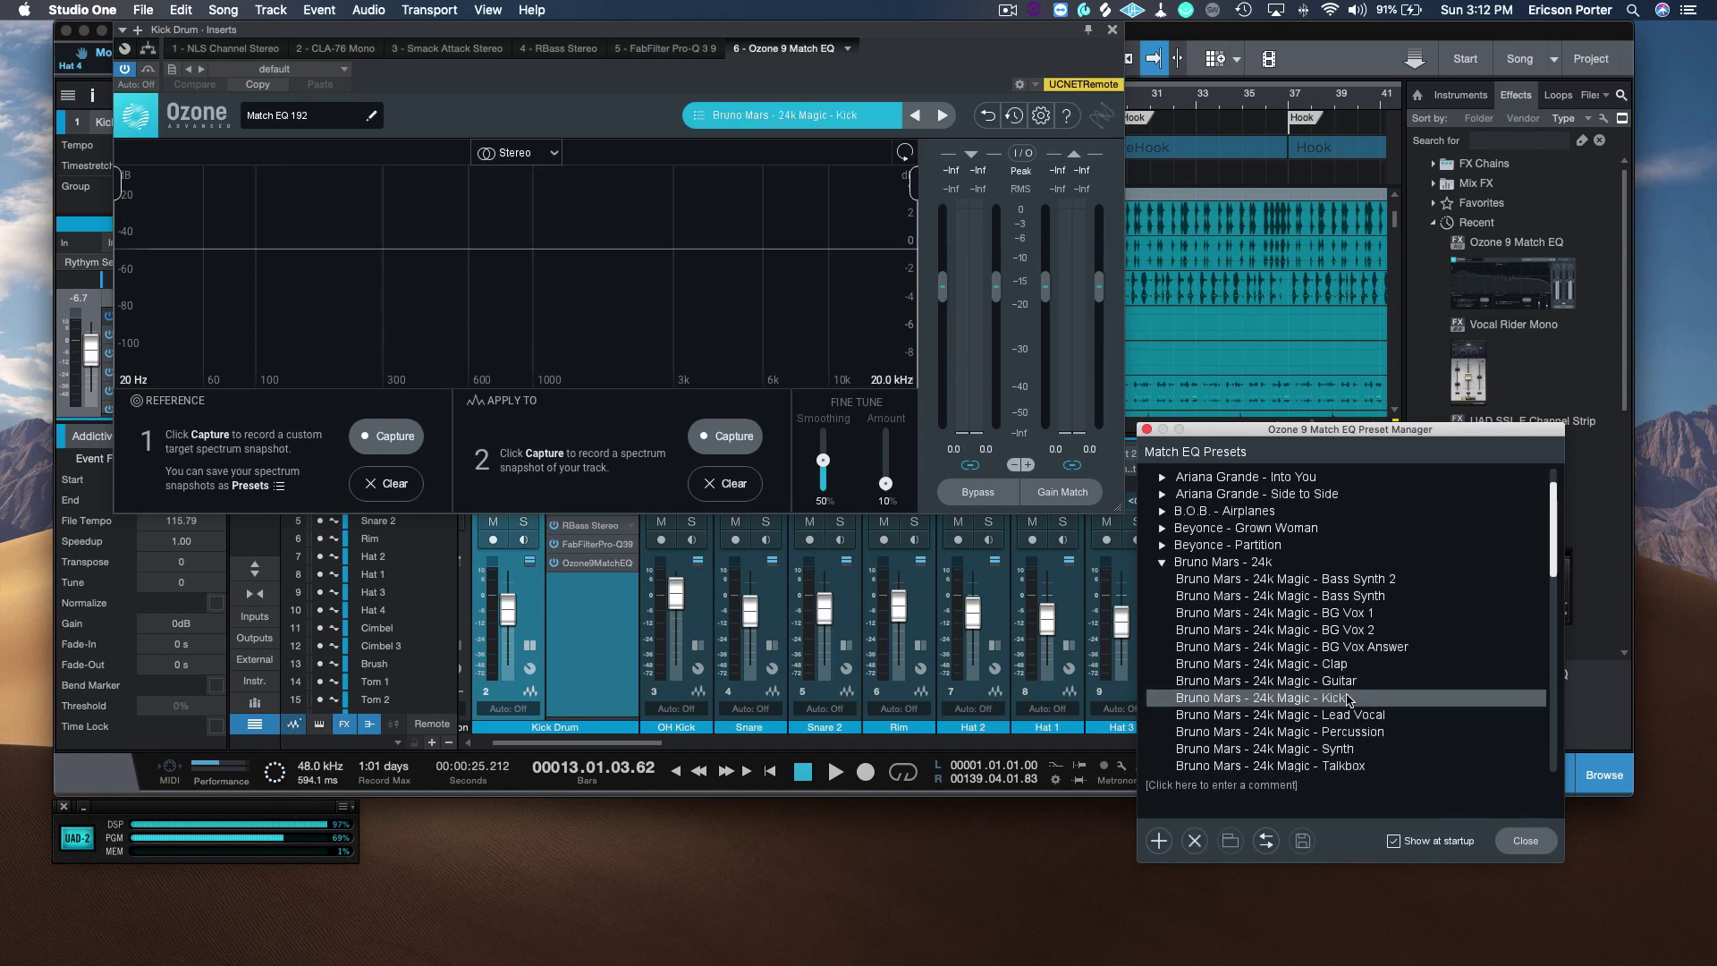
pyautogui.click(1526, 842)
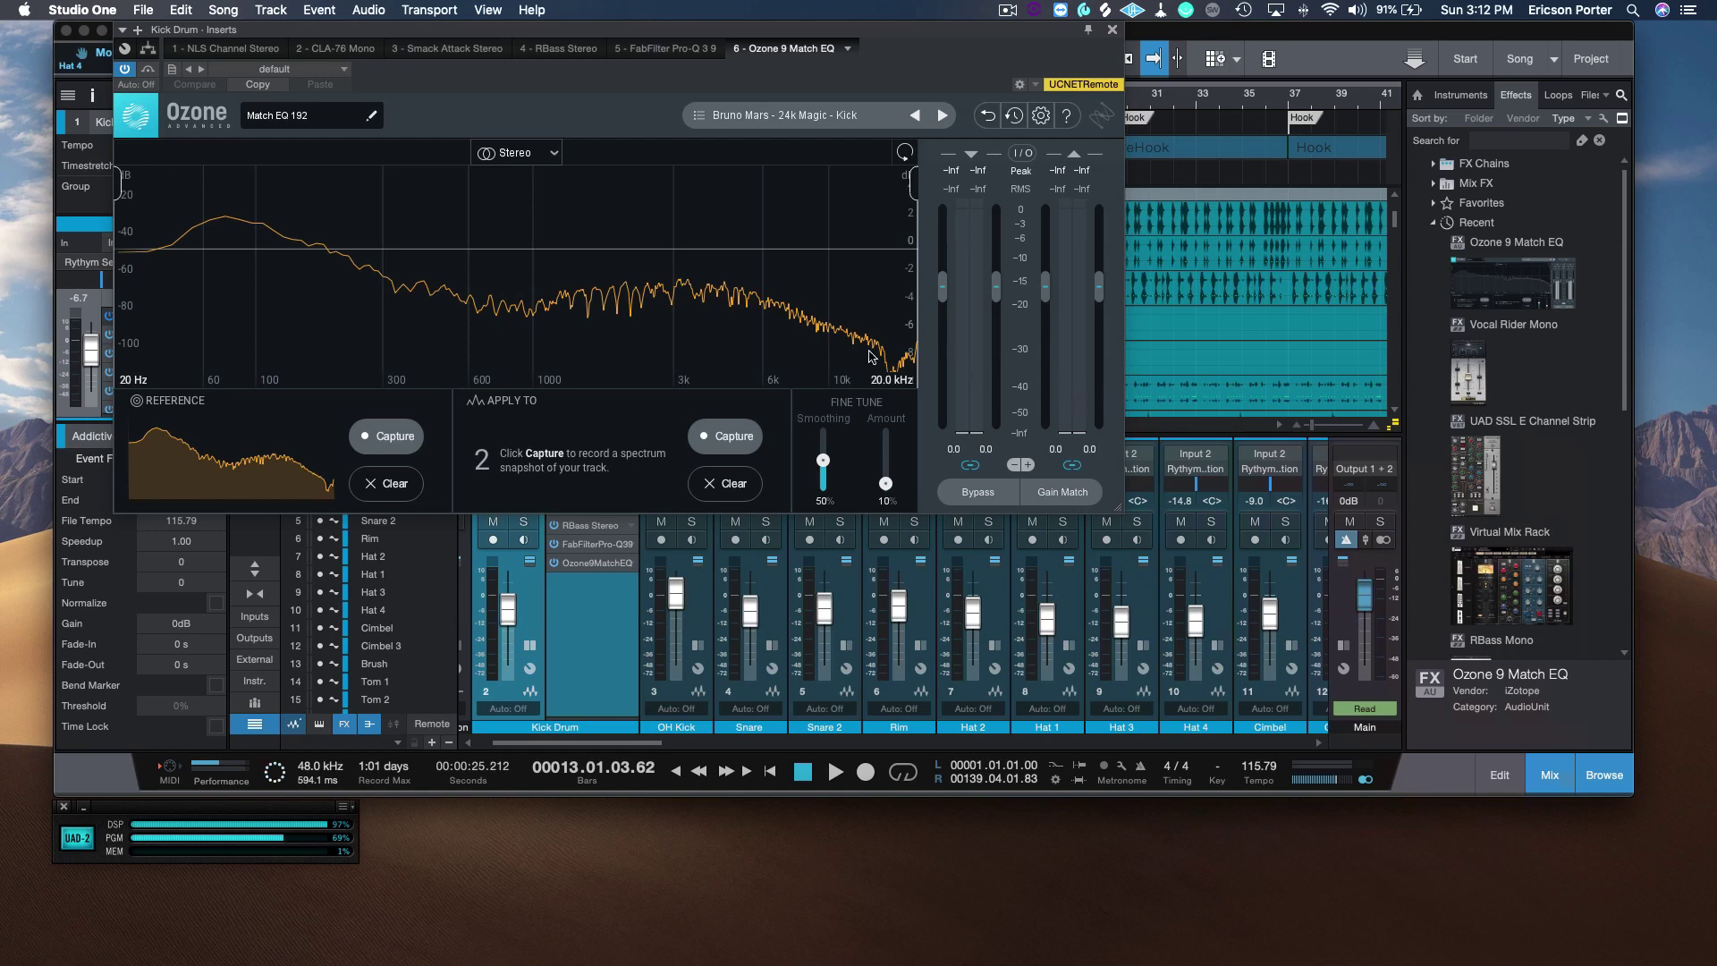
# Move the Match EQ window clear of the Kick Drum track and set the playback position to about bar 3.
pyautogui.moveTo(888, 35); pyautogui.dragTo(1070, 368)
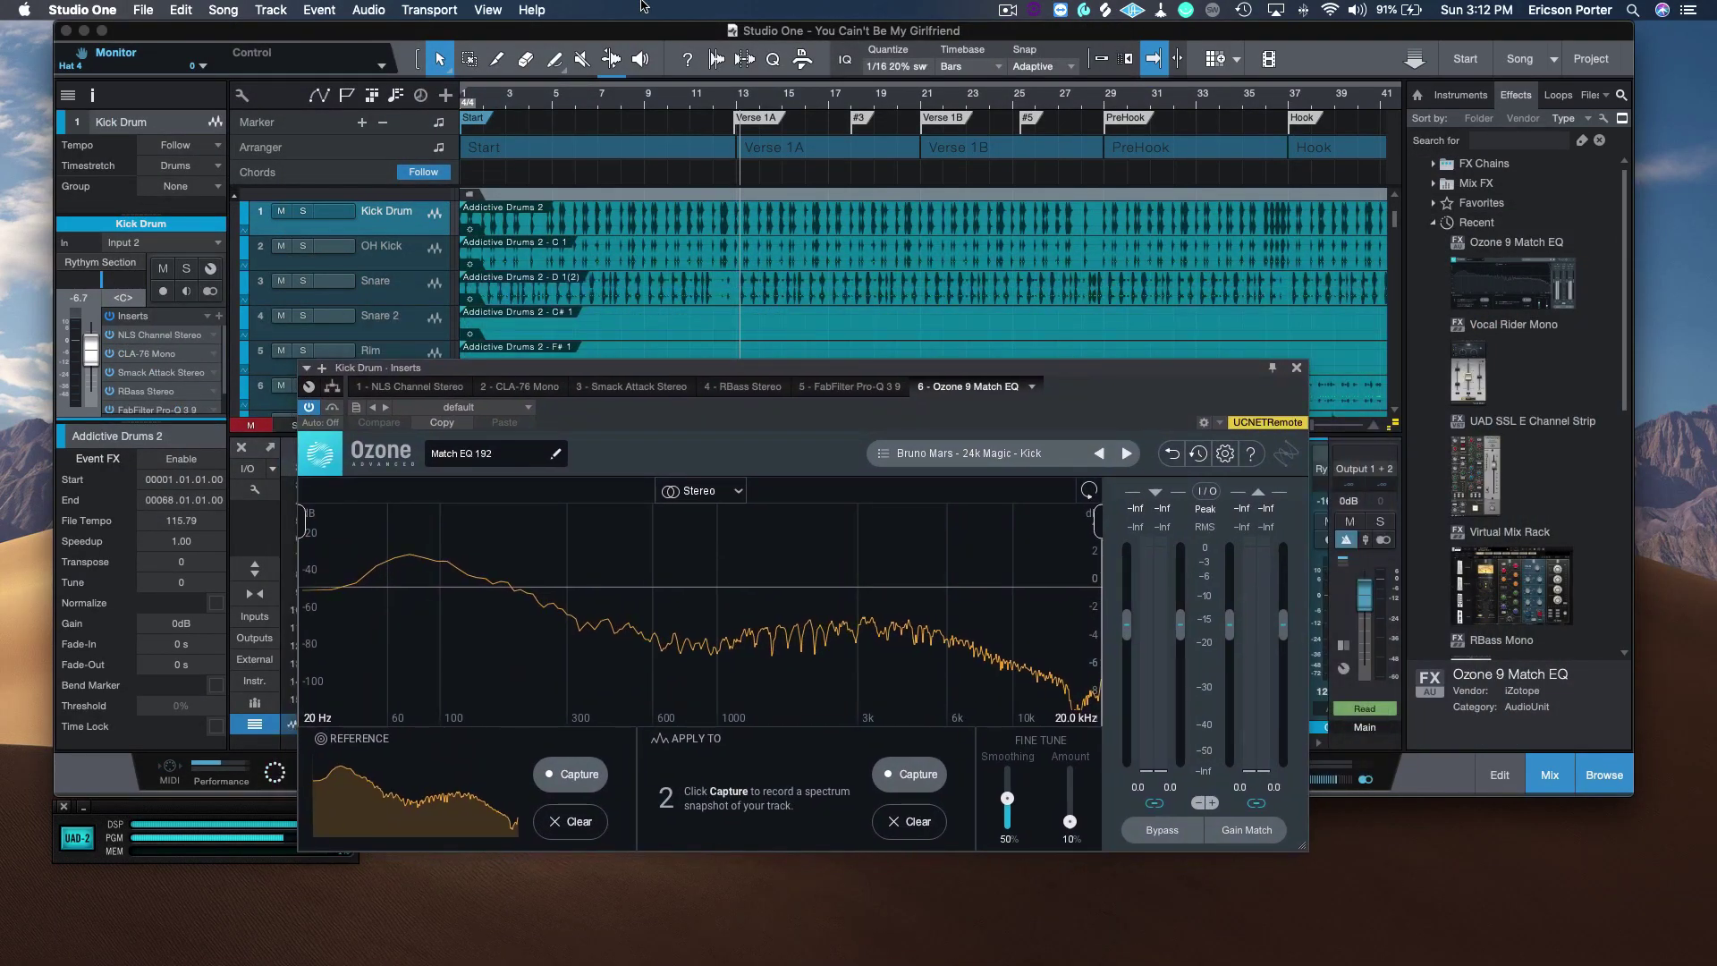
pyautogui.click(501, 104)
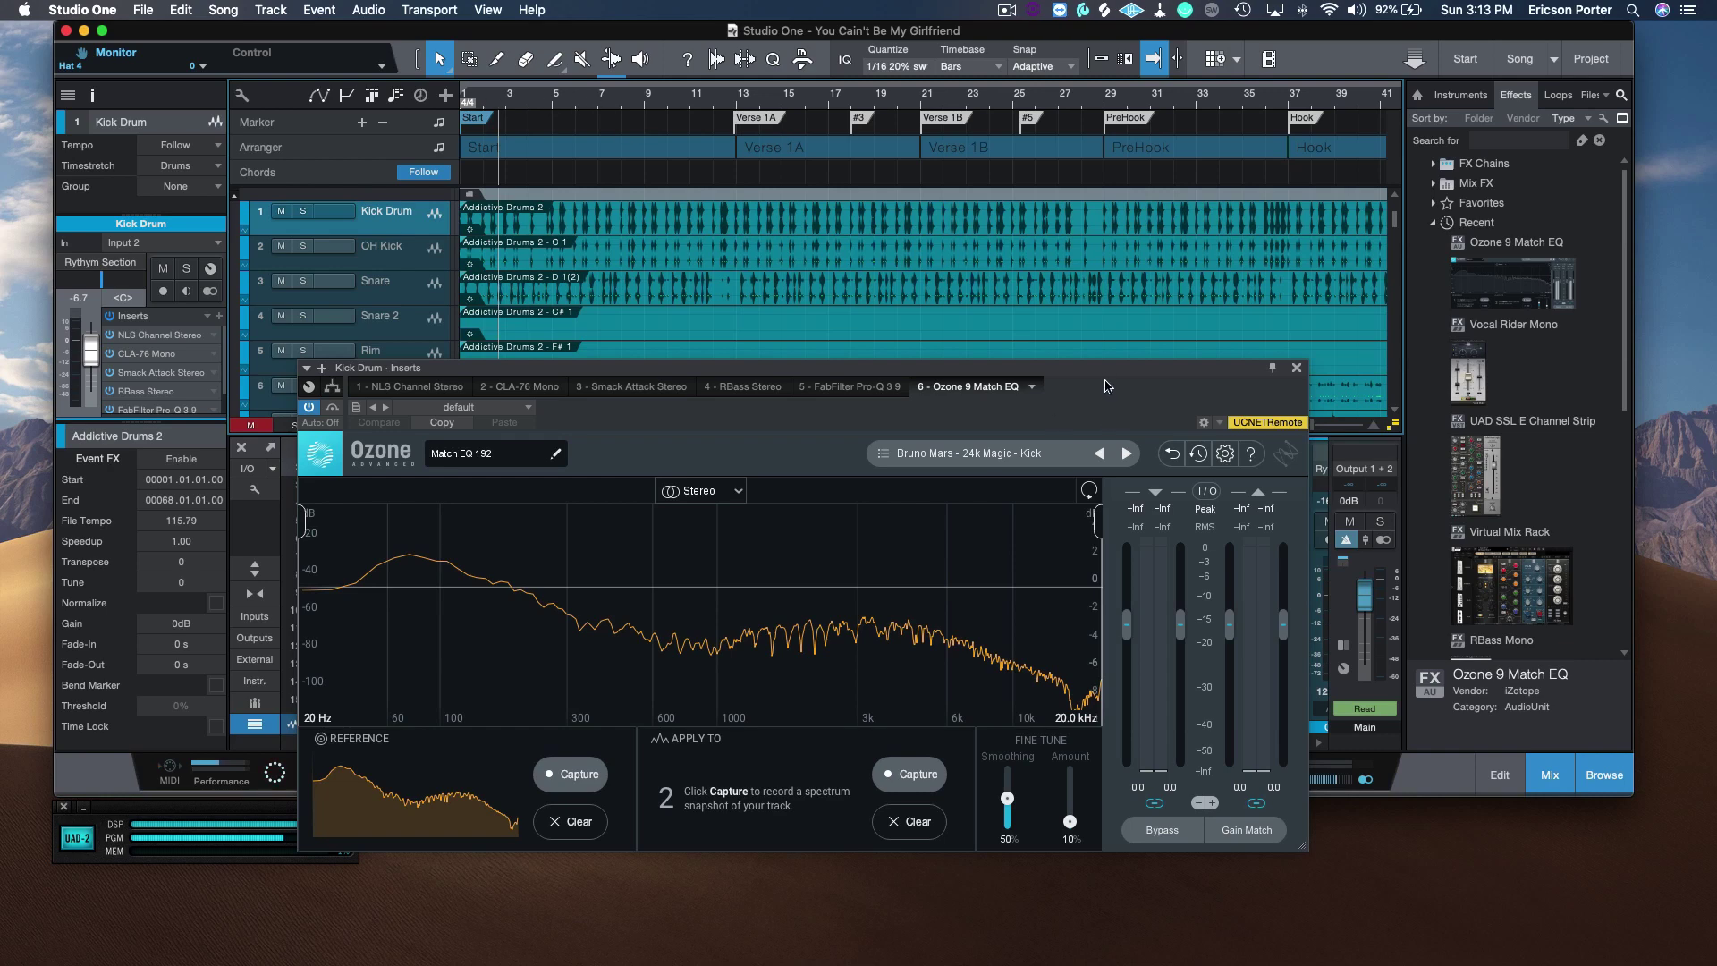
pyautogui.moveTo(1106, 376); pyautogui.dragTo(1179, 364)
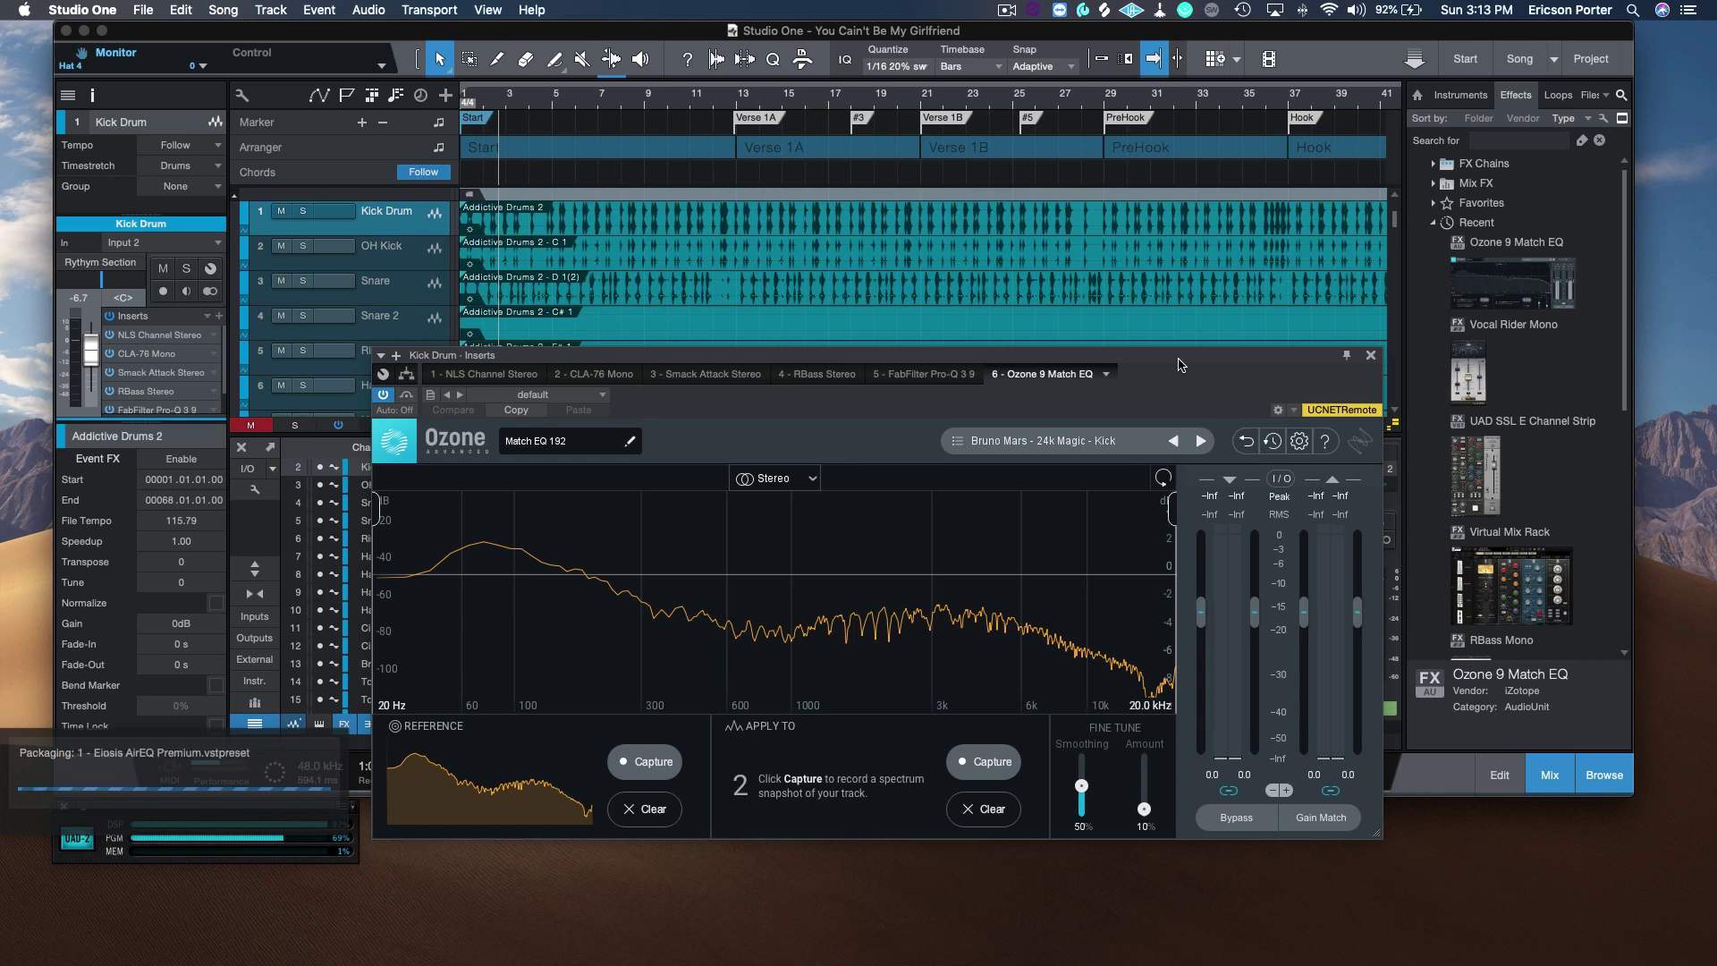
pyautogui.moveTo(1180, 365); pyautogui.dragTo(1273, 335)
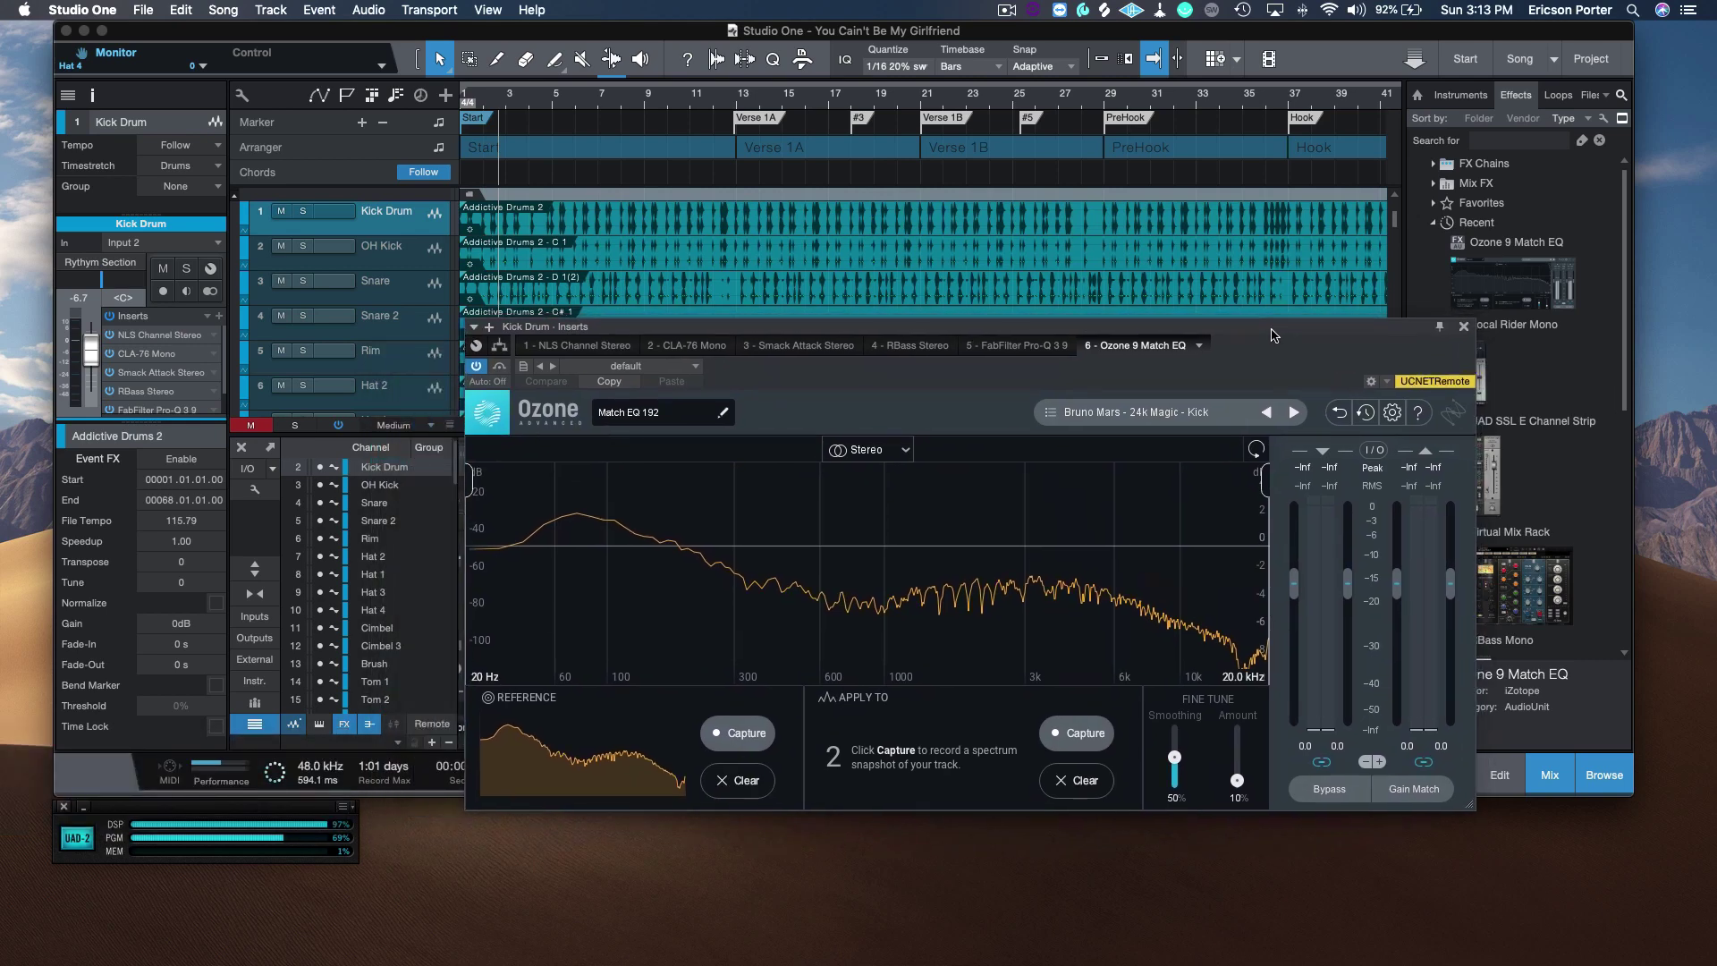
# Capture the kick's Apply To spectrum during playback and set the Match EQ's Smoothing and Amount to 0%.
pyautogui.press('space')
pyautogui.click(1085, 733)
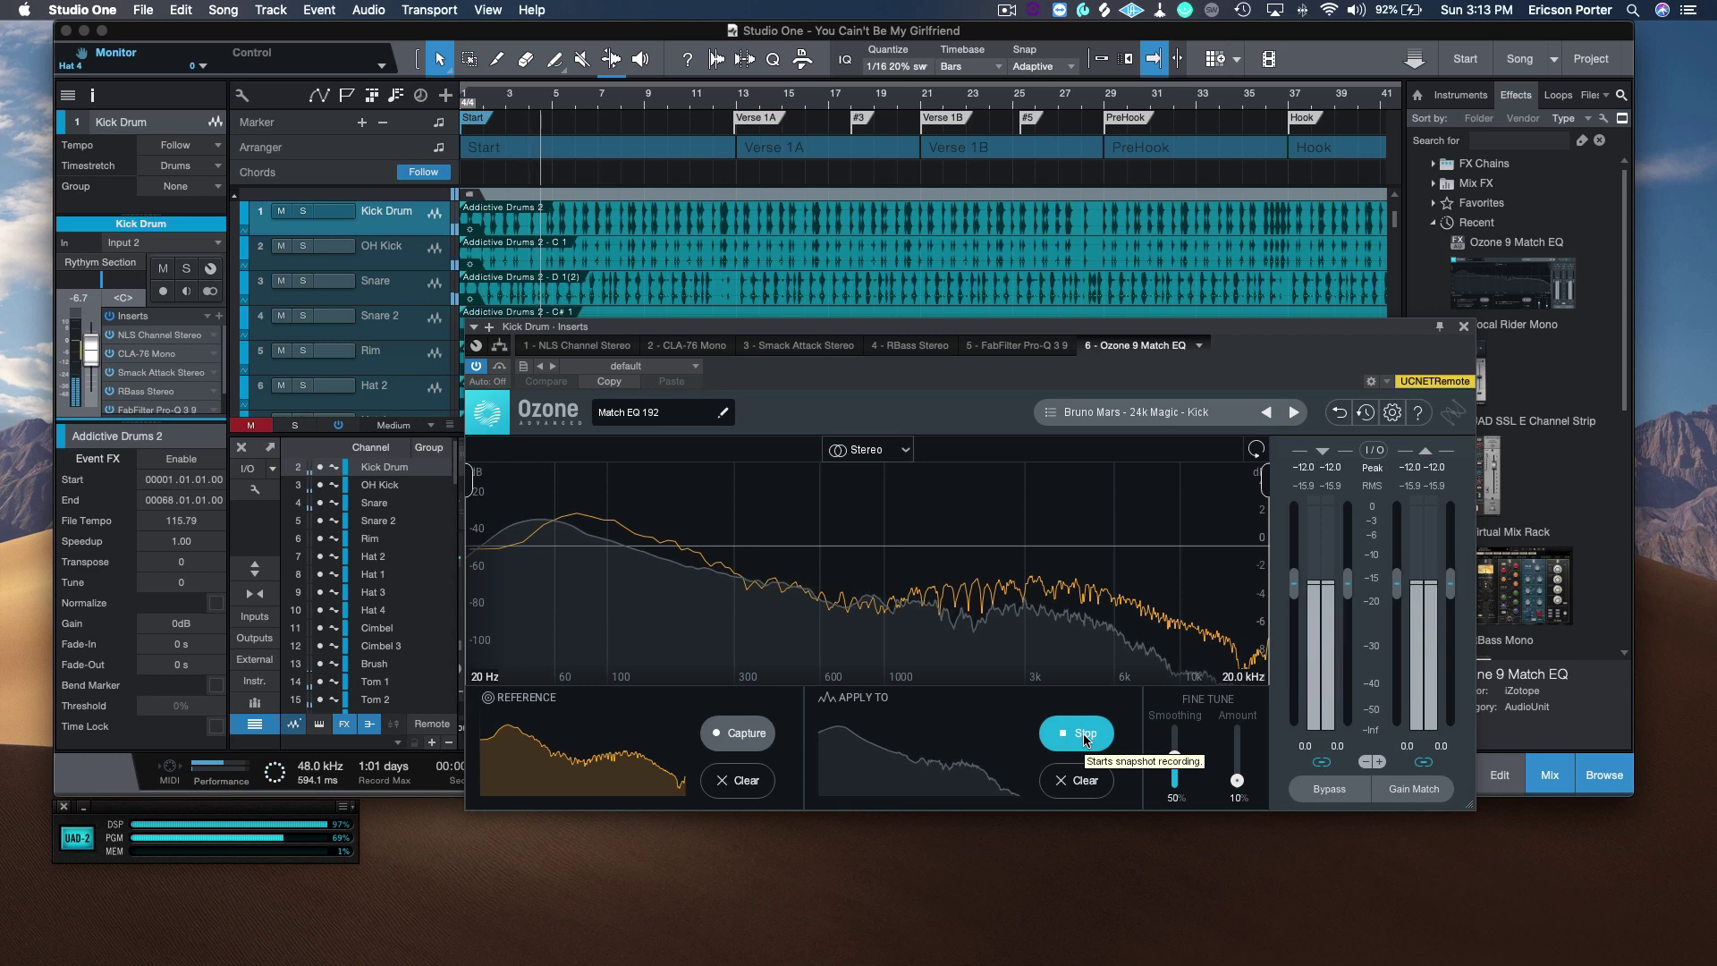
pyautogui.moveTo(1176, 758); pyautogui.dragTo(1237, 798)
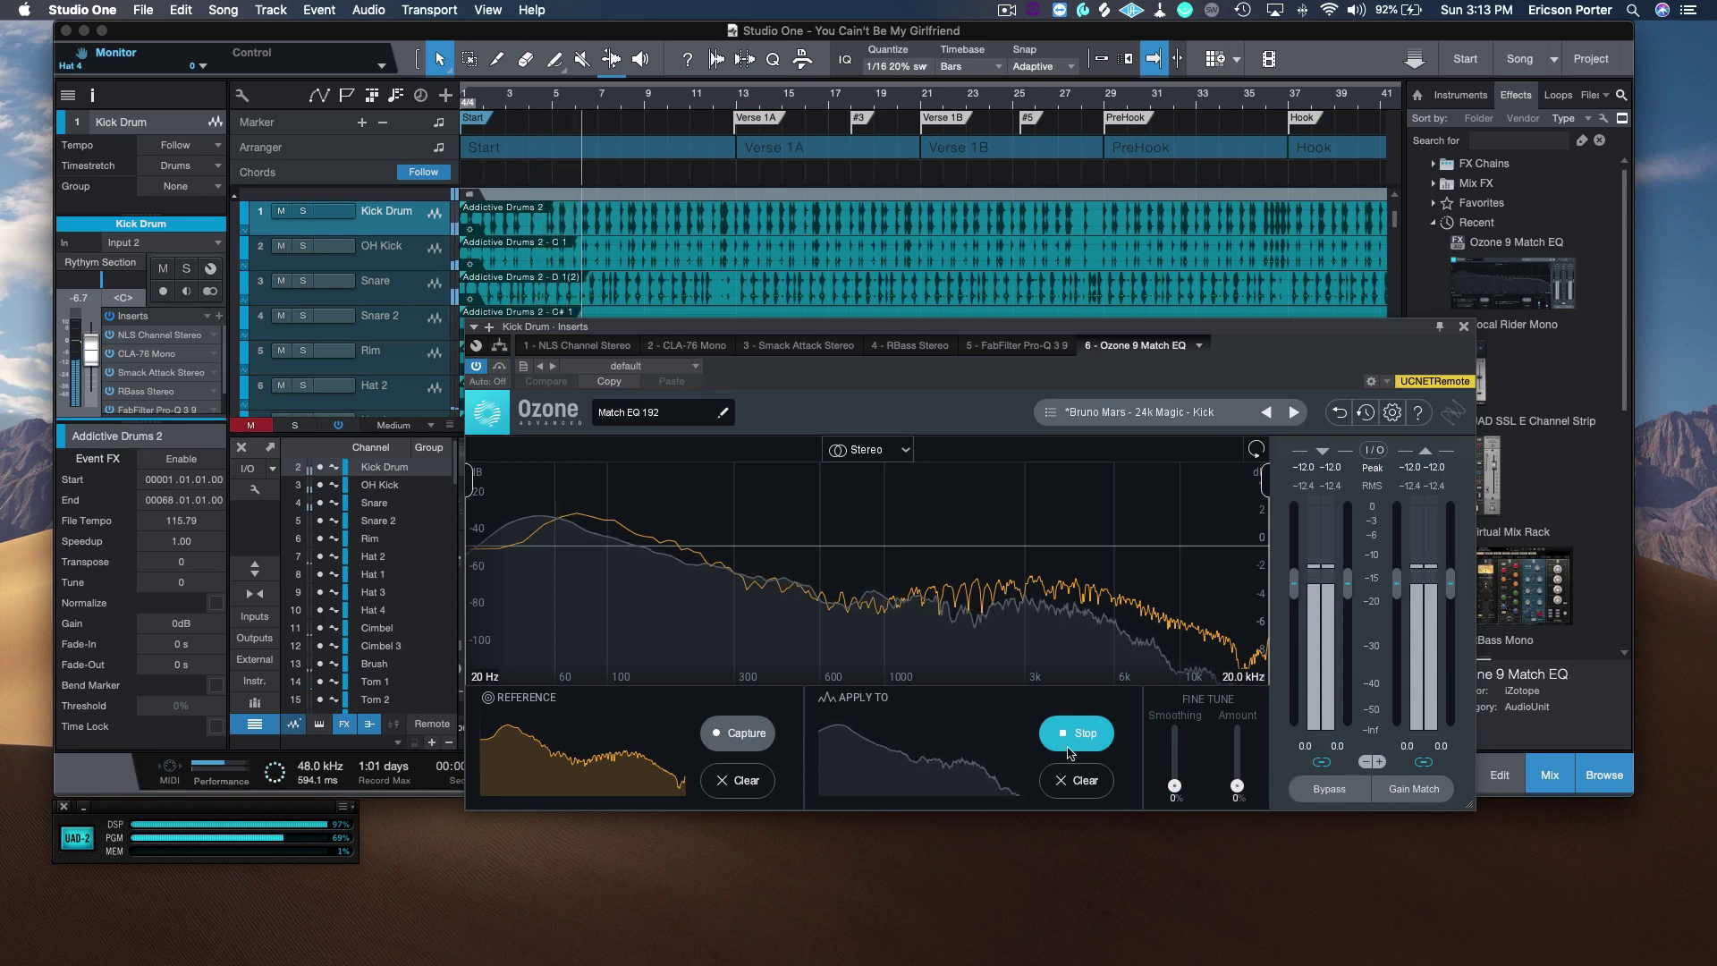
pyautogui.click(1085, 735)
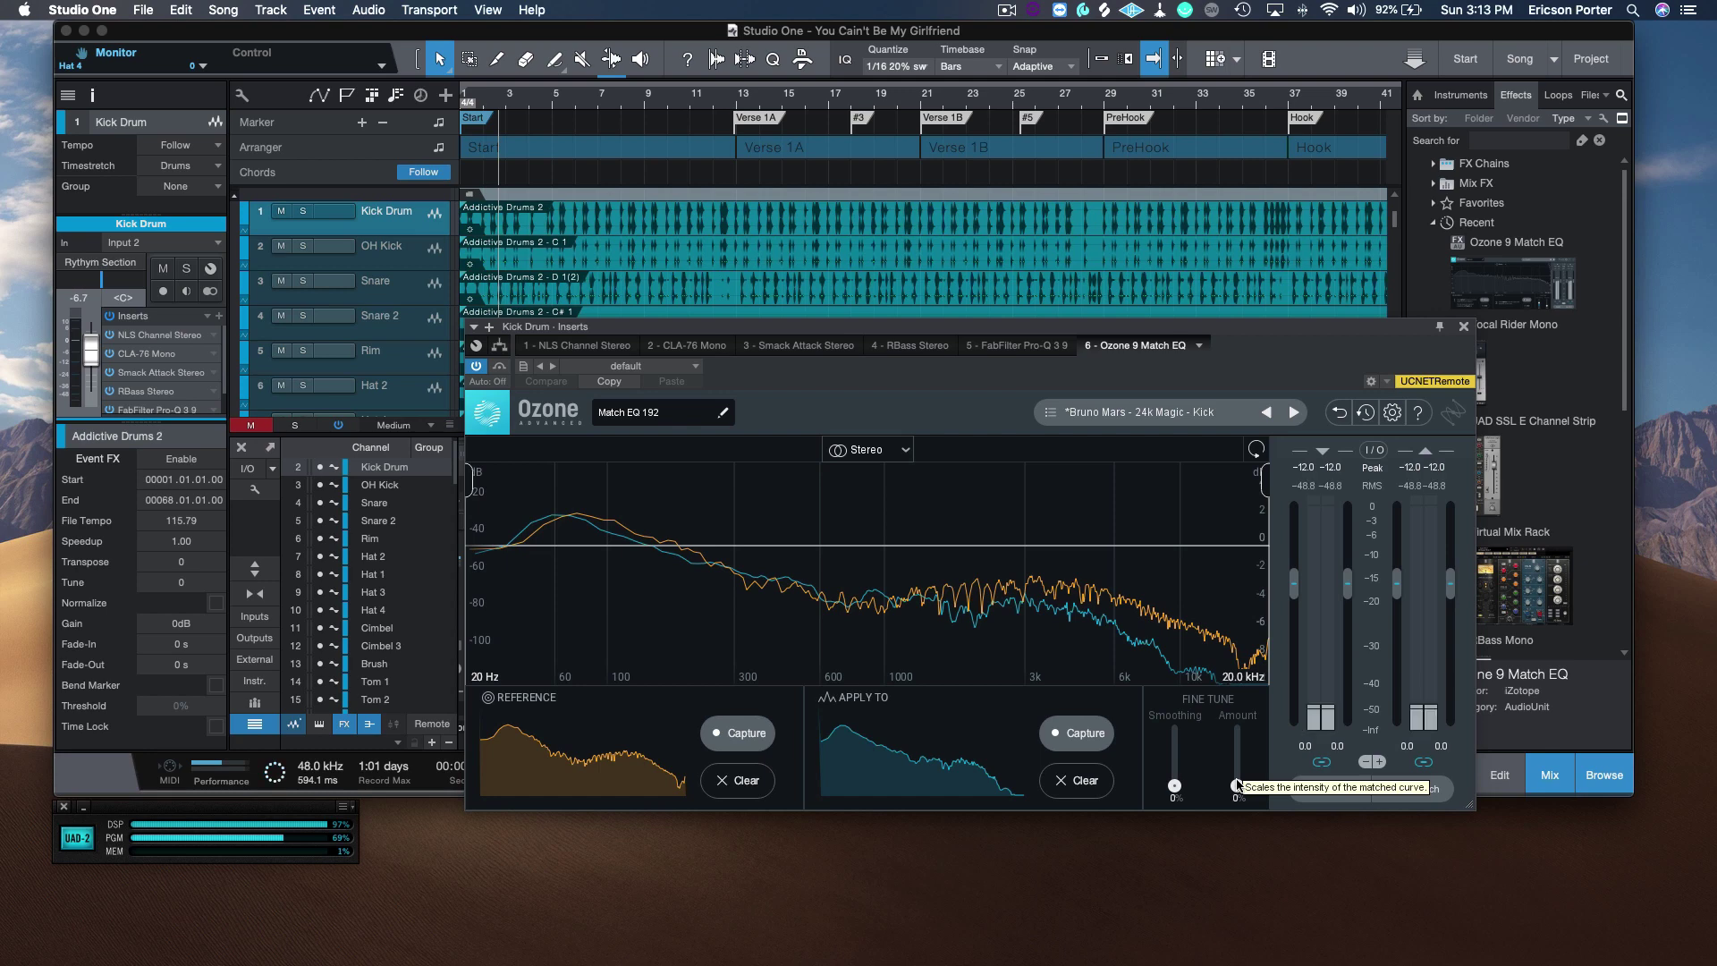
# Restart playback from about bar 3 and solo the Kick Drum track.
pyautogui.press('space')
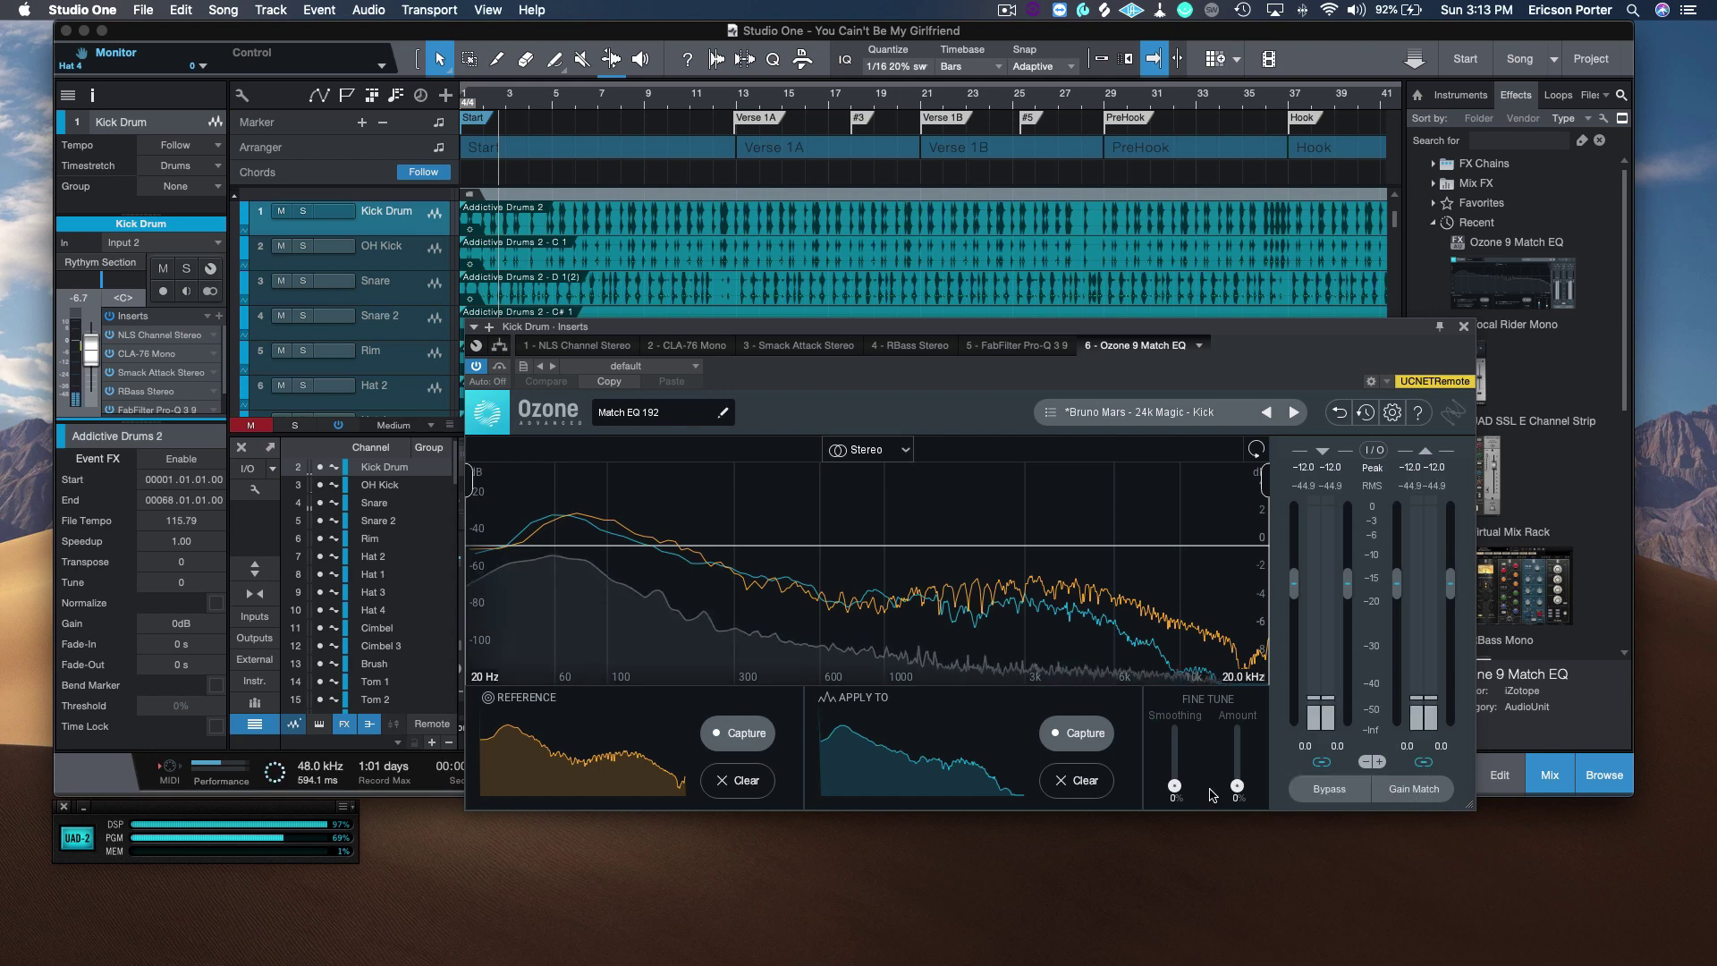
pyautogui.click(304, 212)
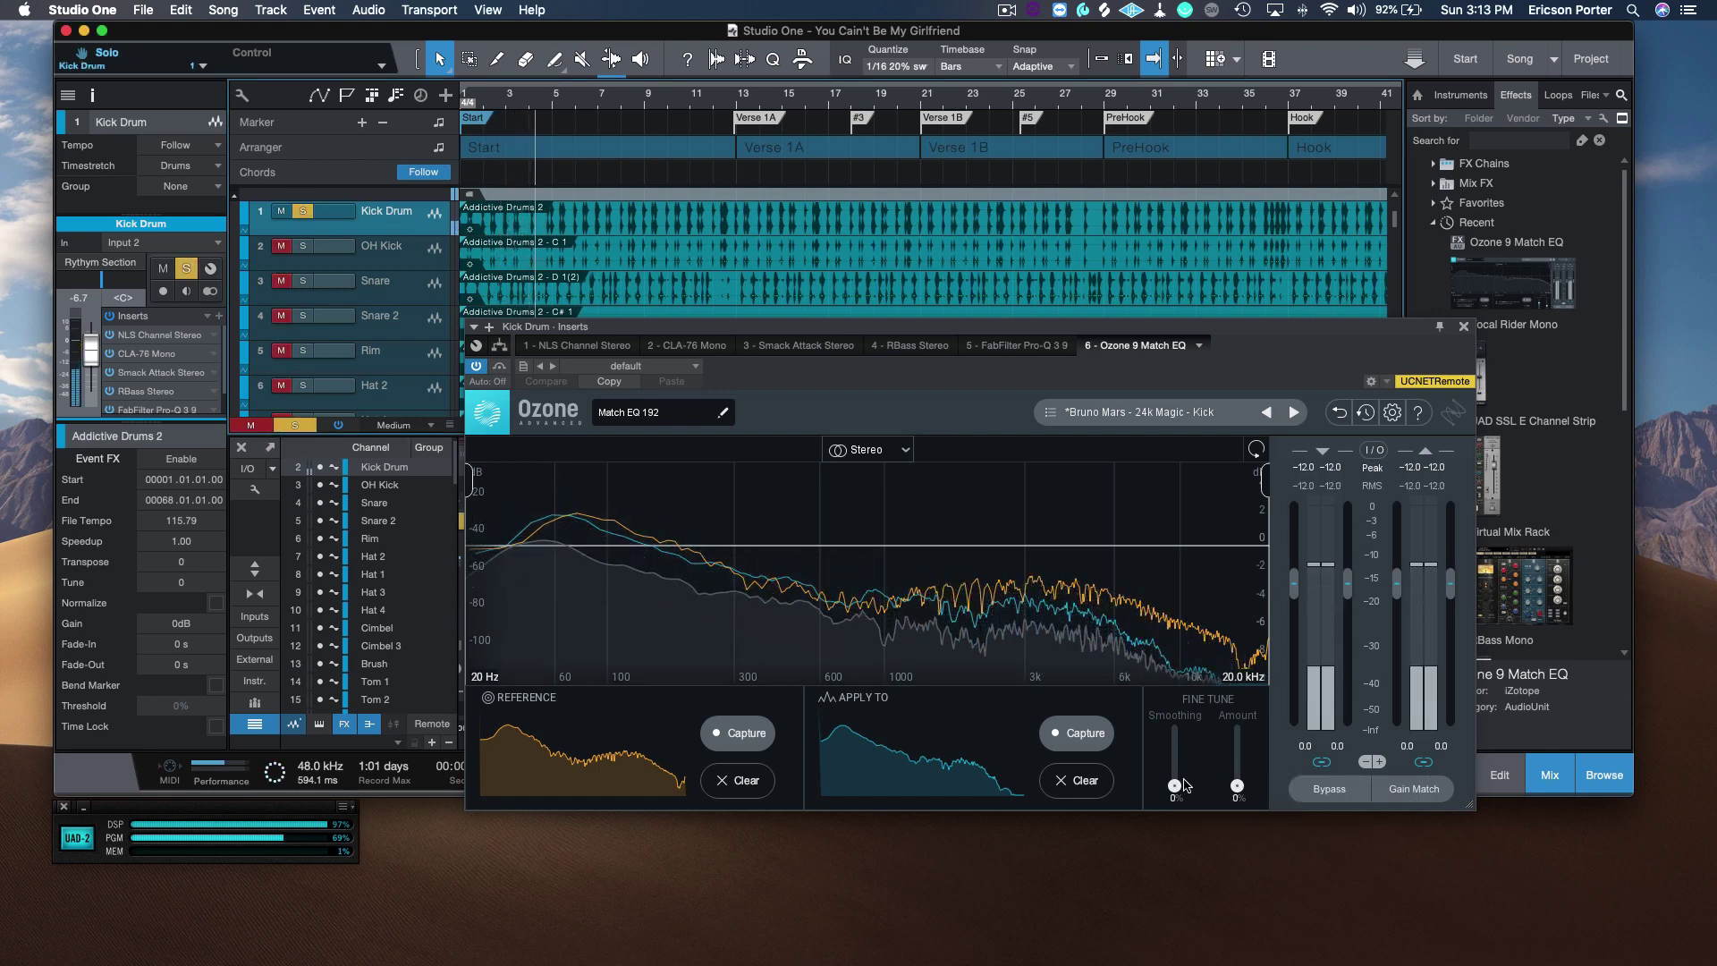
# Set the Match EQ's Smoothing to 38% and Amount to 27%, and compare the playing kick with the effect bypassed and active.
pyautogui.moveTo(1237, 786)
pyautogui.mouseDown()
pyautogui.moveTo(1174, 765)
pyautogui.moveTo(1240, 770)
pyautogui.mouseUp()
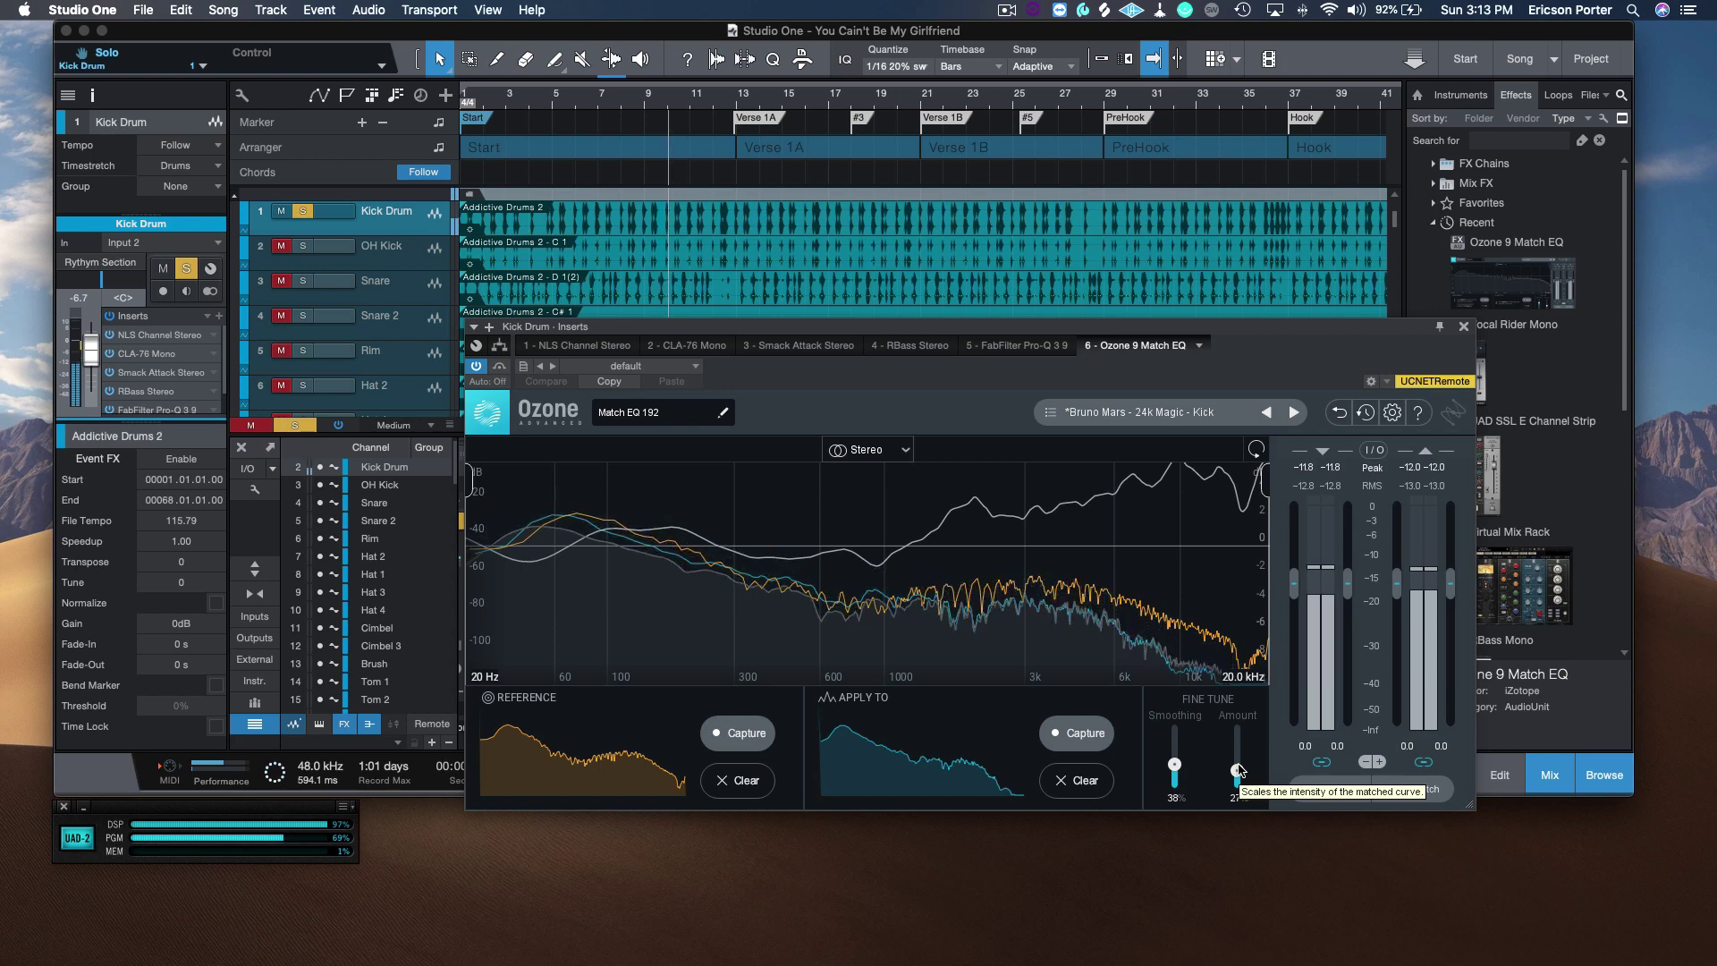
pyautogui.click(1329, 789)
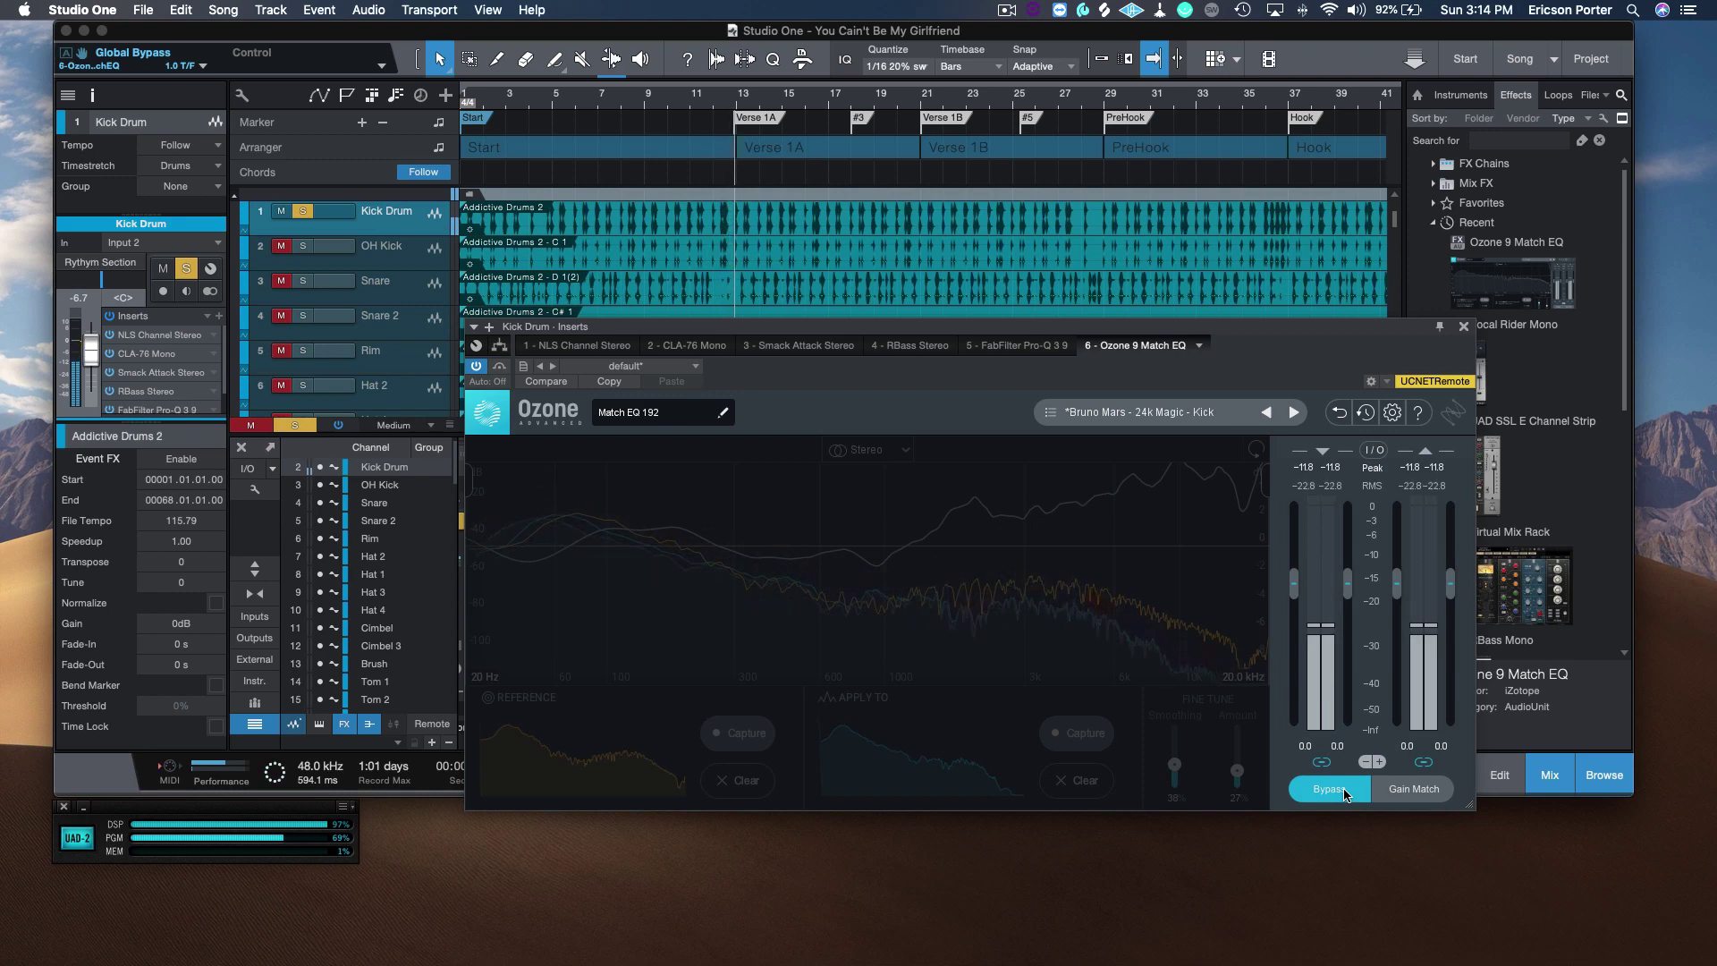
pyautogui.click(1346, 790)
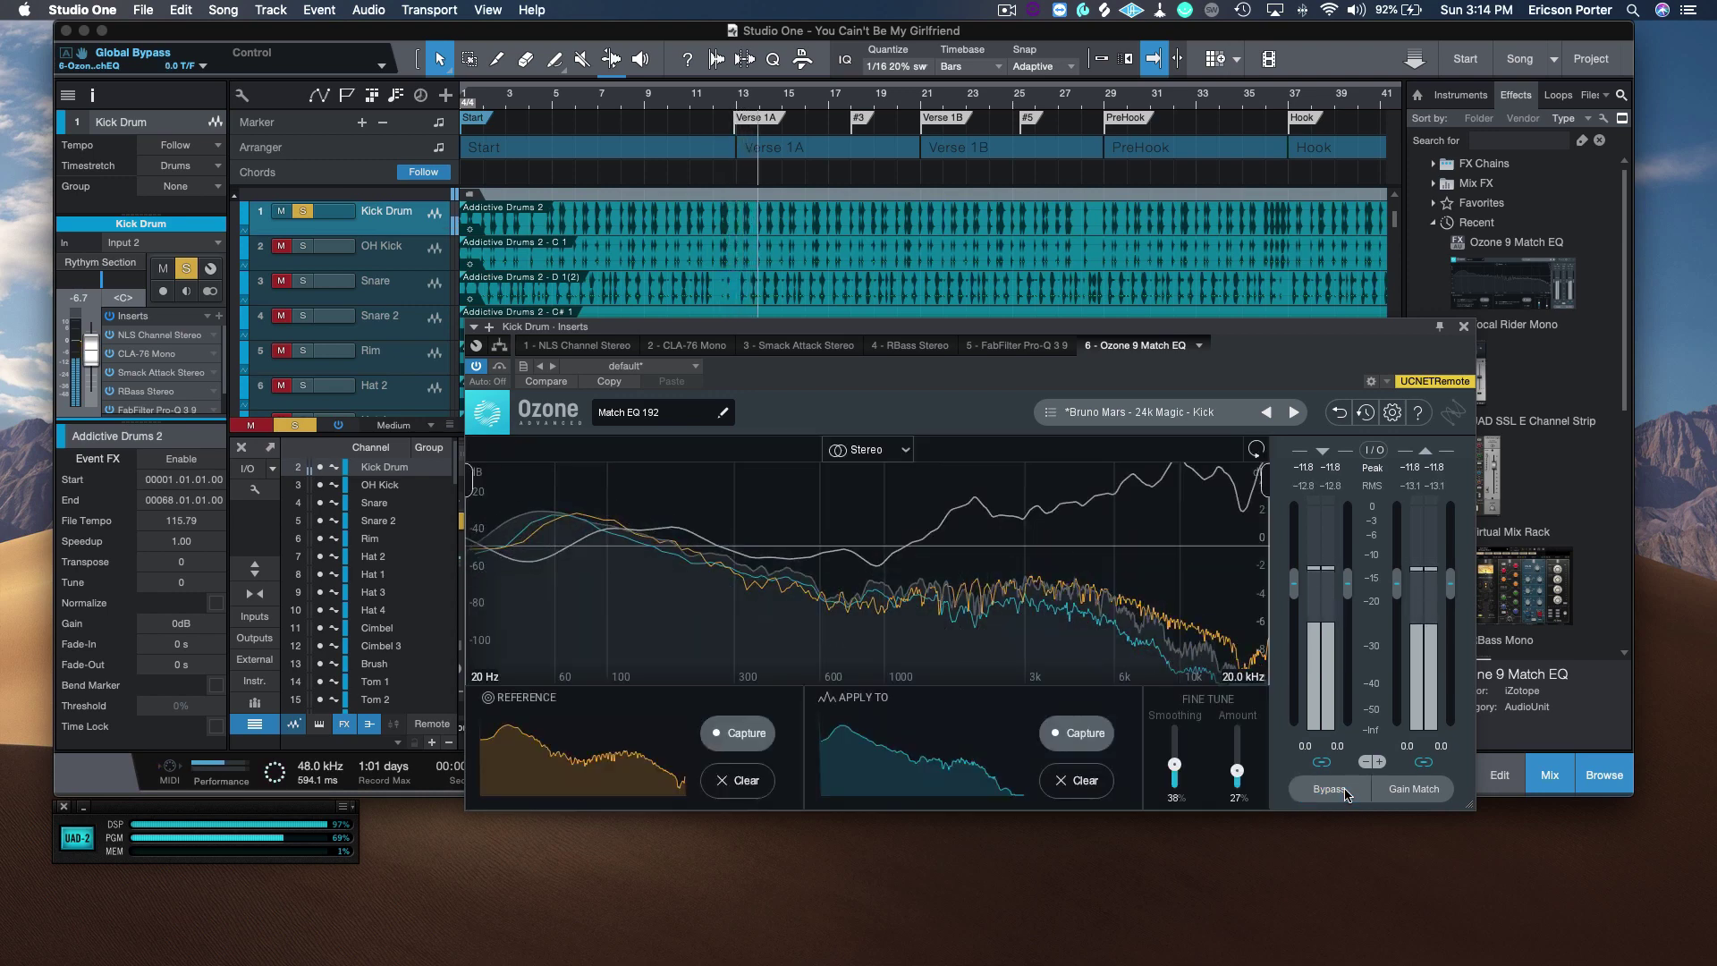
pyautogui.click(1329, 789)
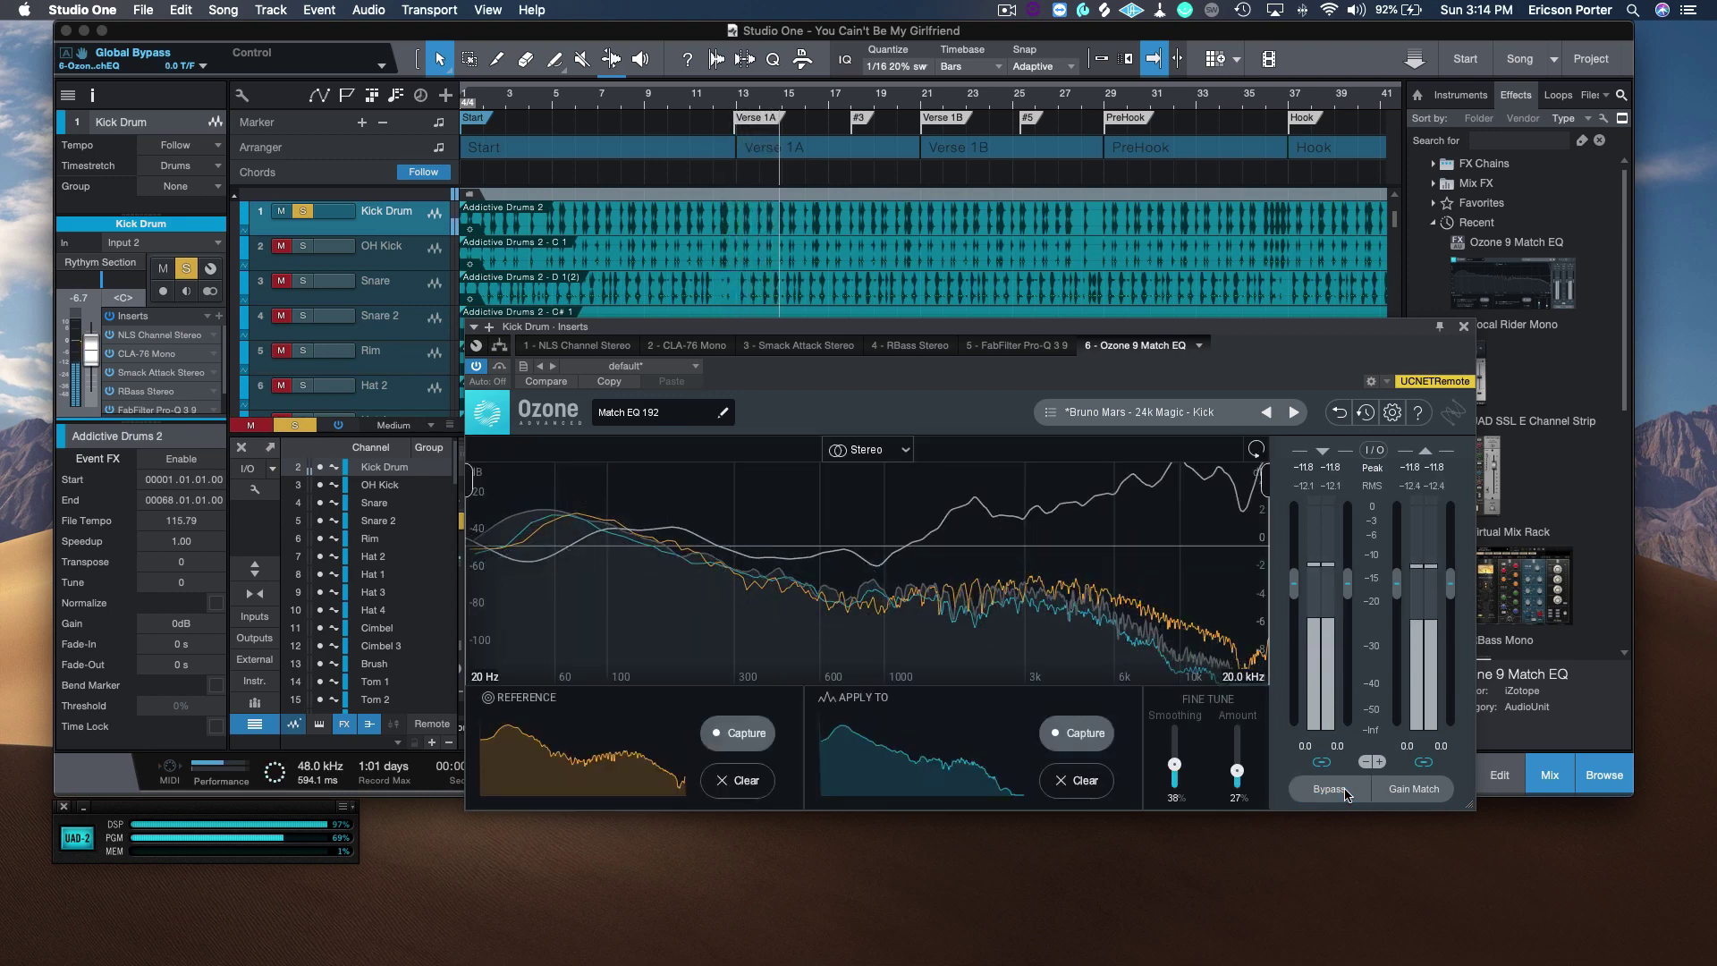
pyautogui.press('space')
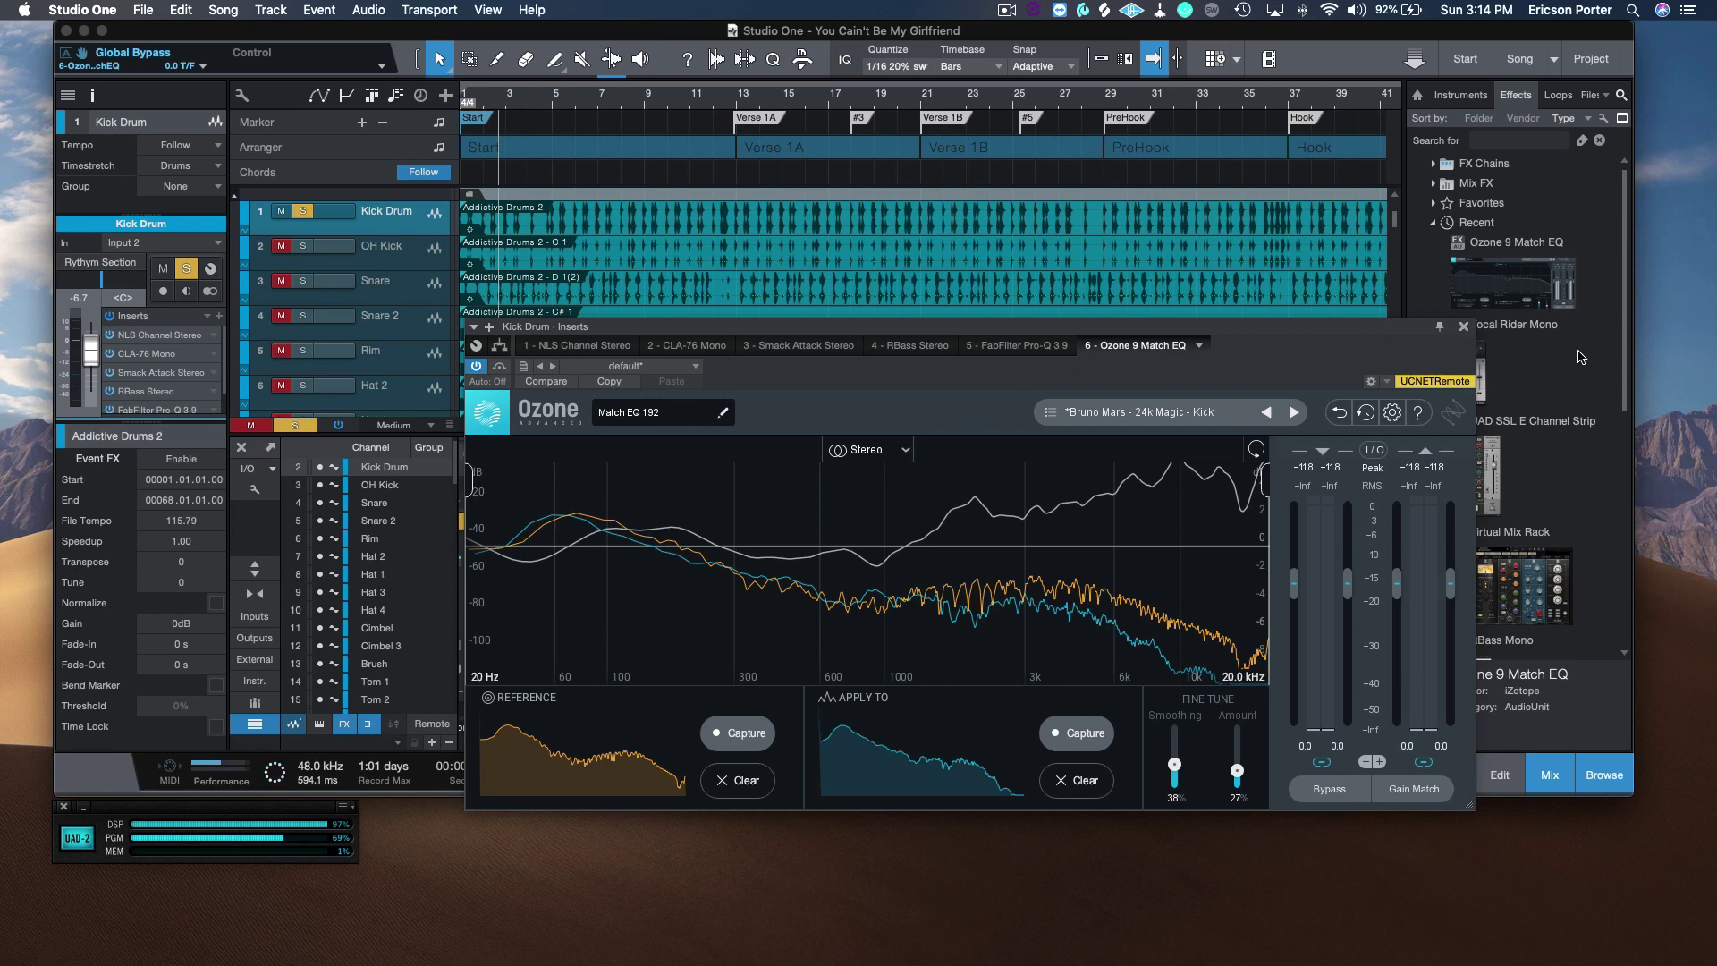
# Browse the Match EQ preset manager's song folders, collapsing Bruno Mars - 24k and selecting B.O.B. - Airplanes.
pyautogui.click(1050, 415)
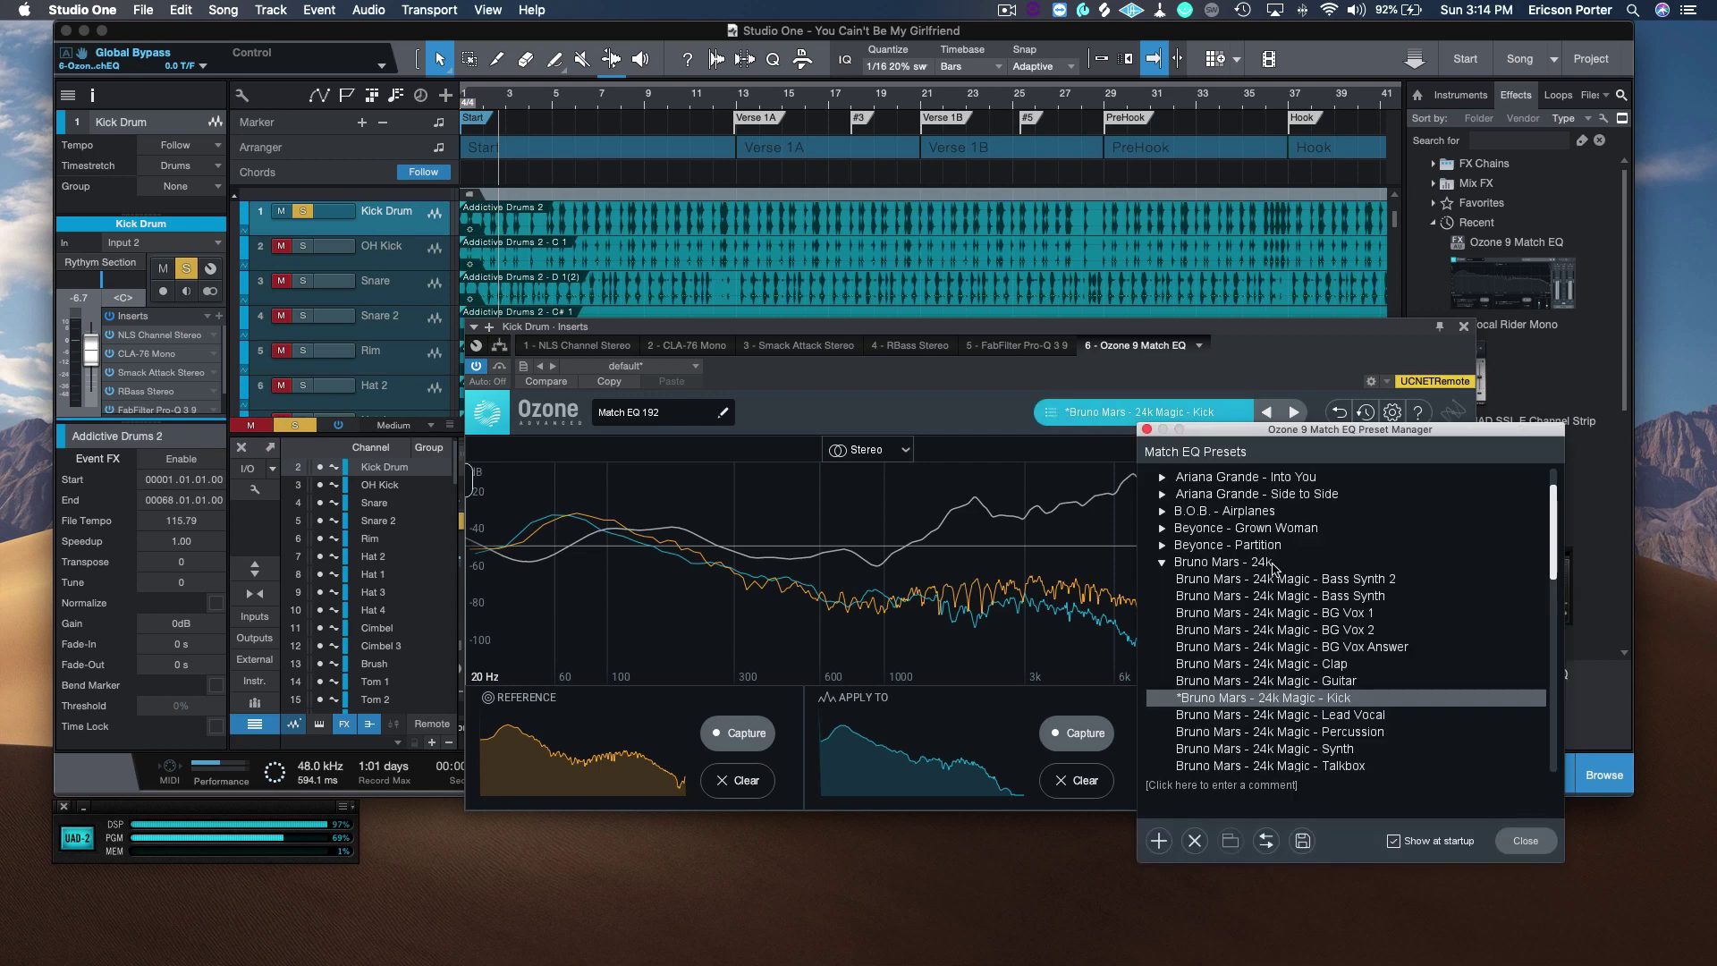
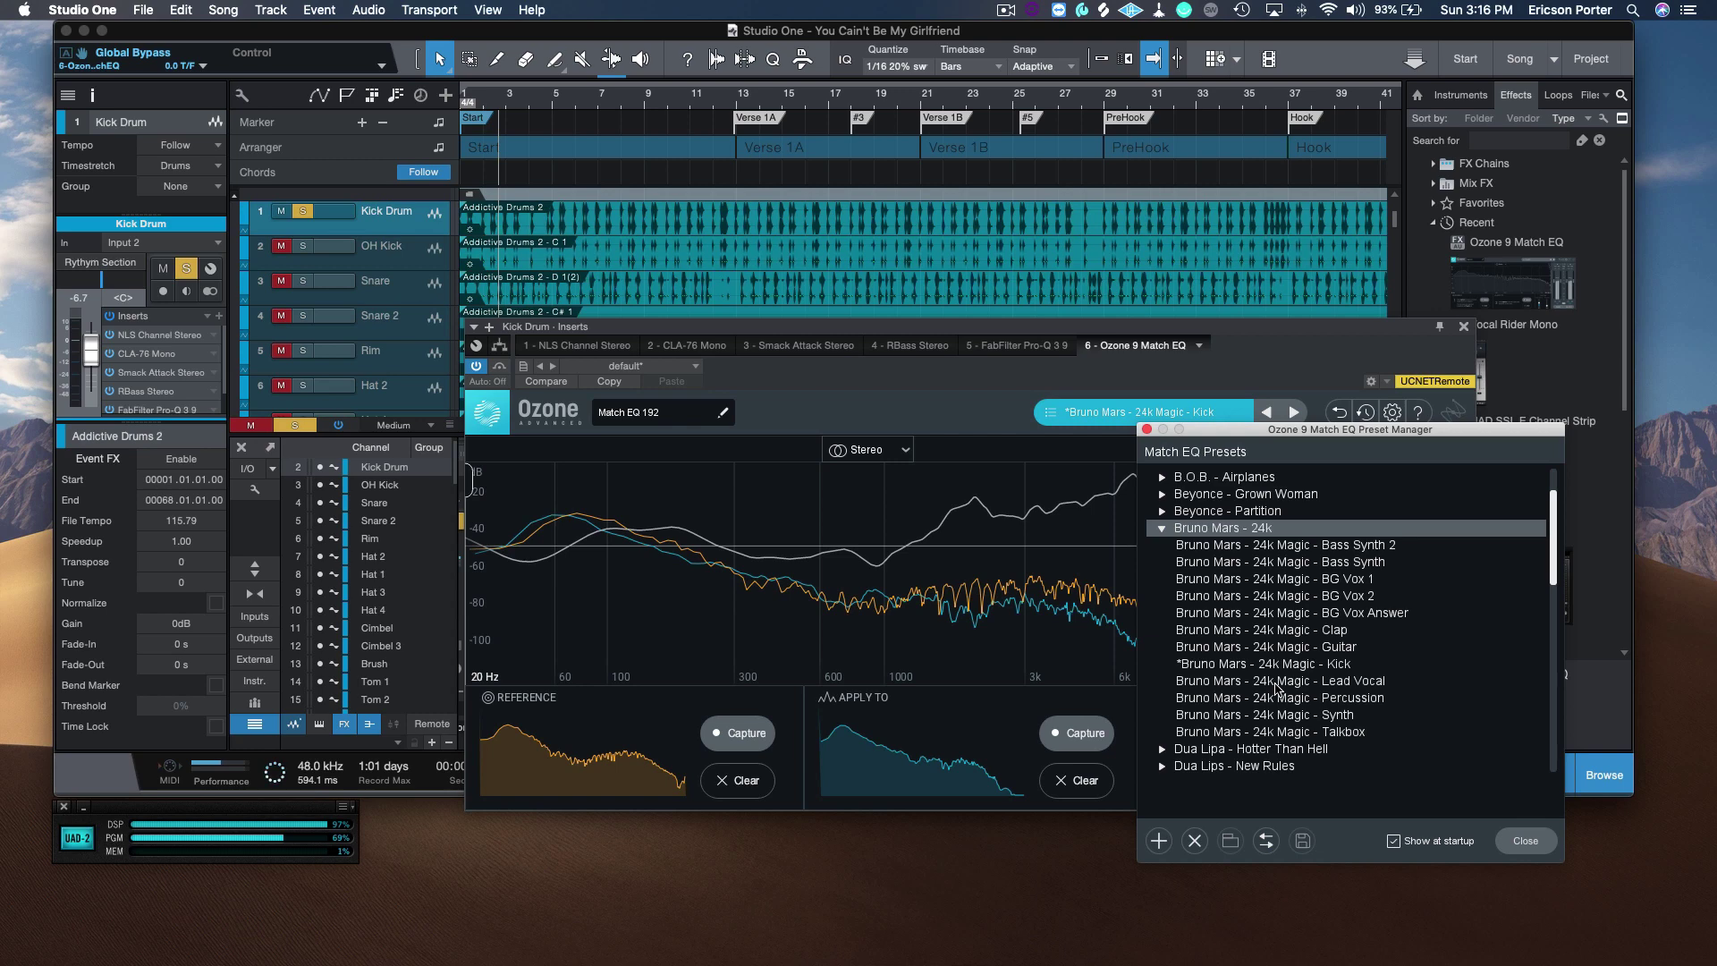
pyautogui.click(1163, 528)
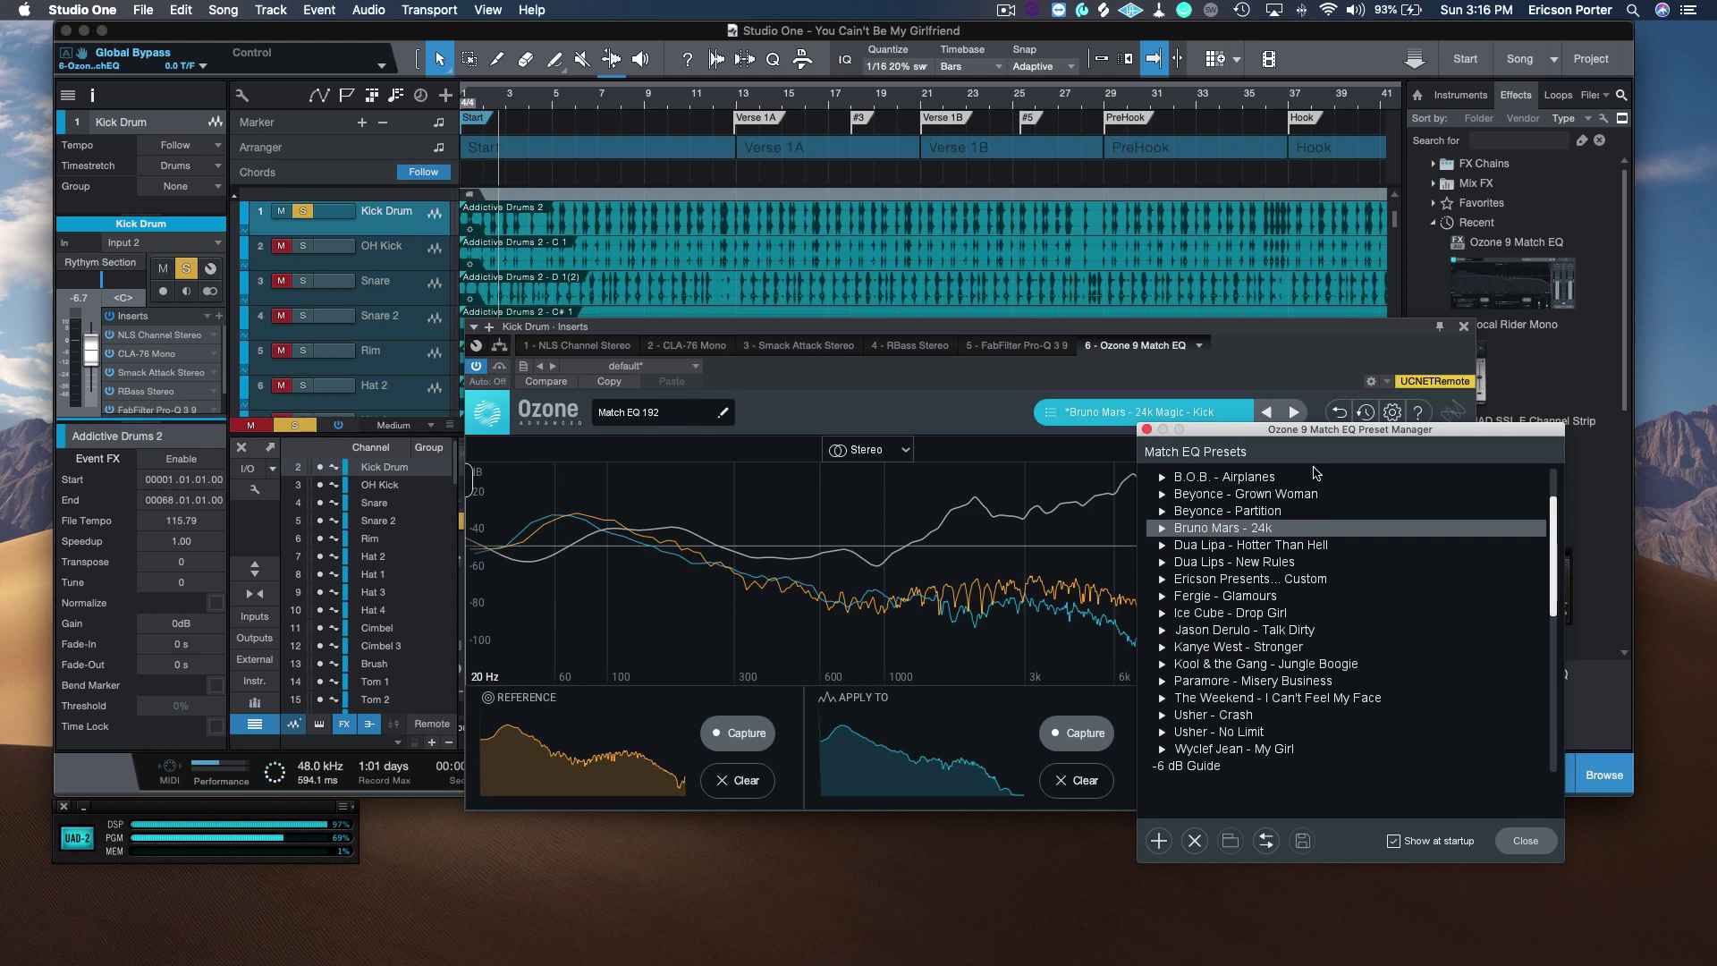
pyautogui.click(1223, 478)
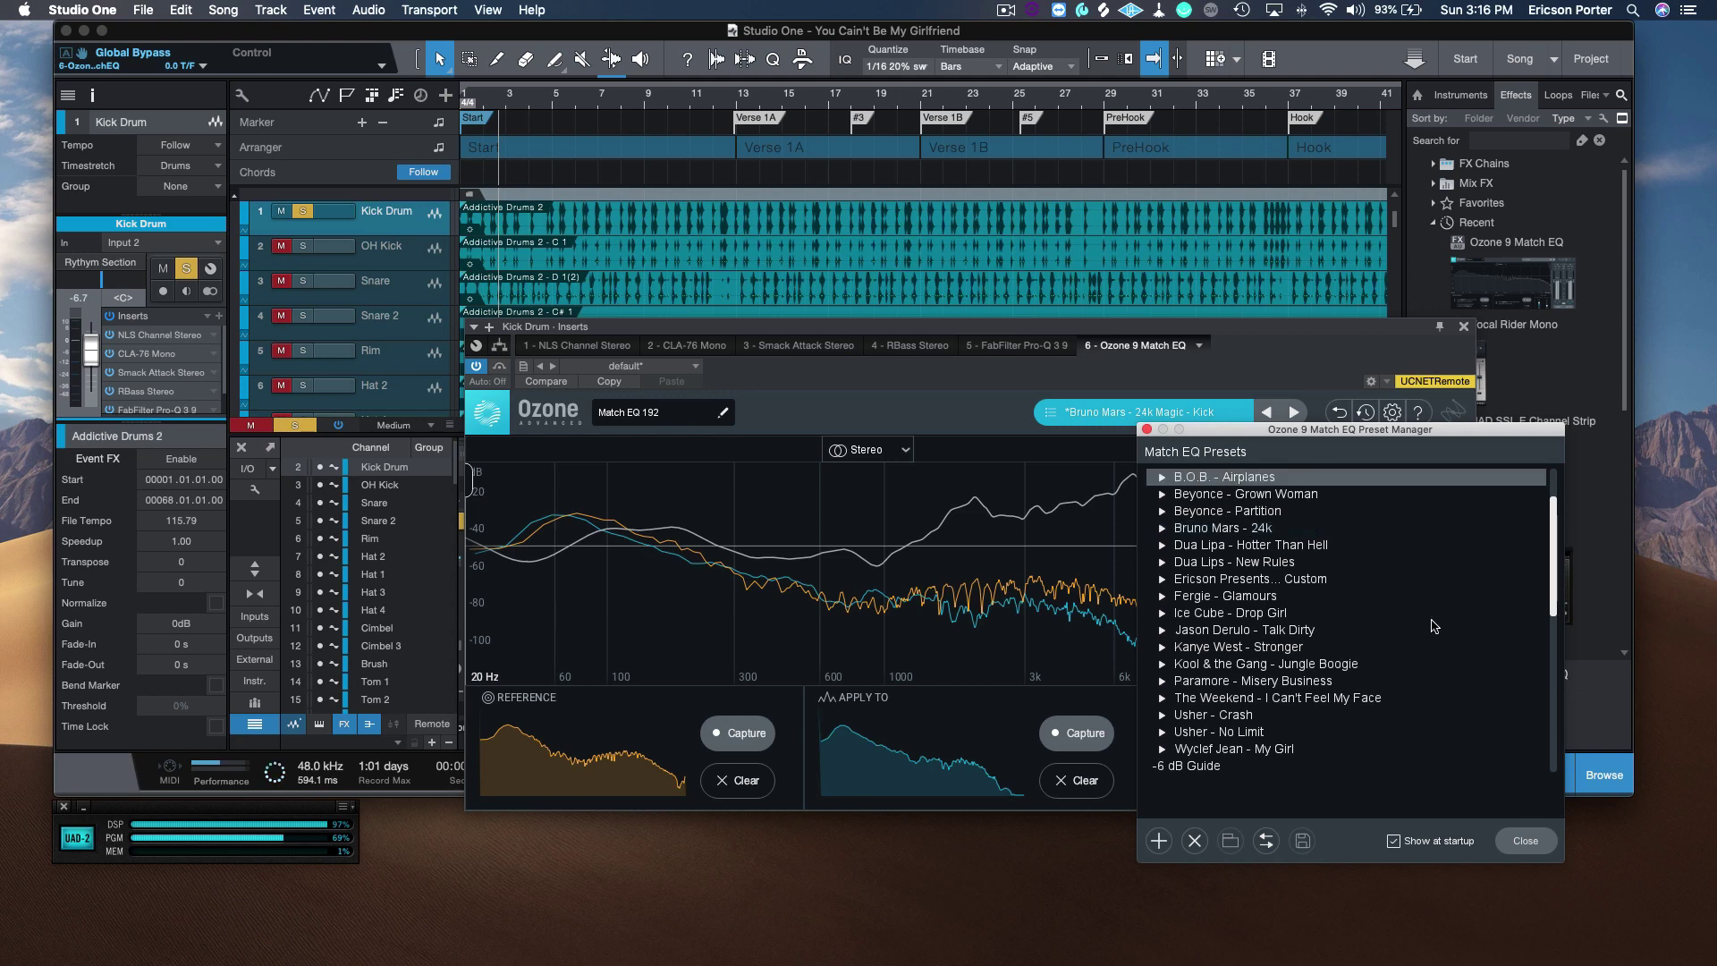